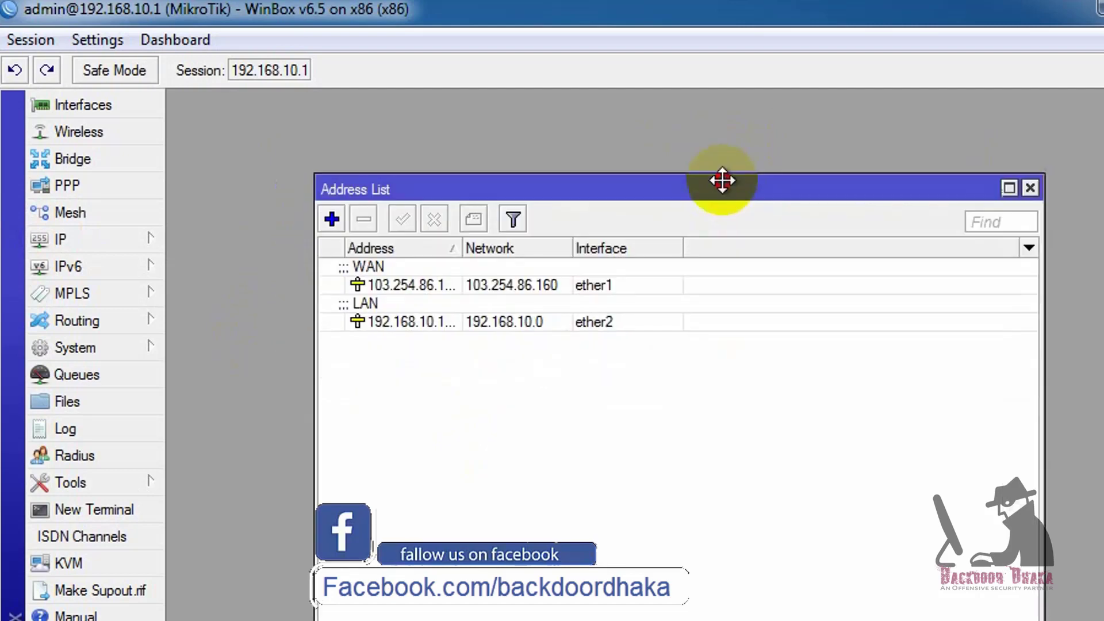
Select the WAN and LAN entries in the IP address list in turn
click(415, 278)
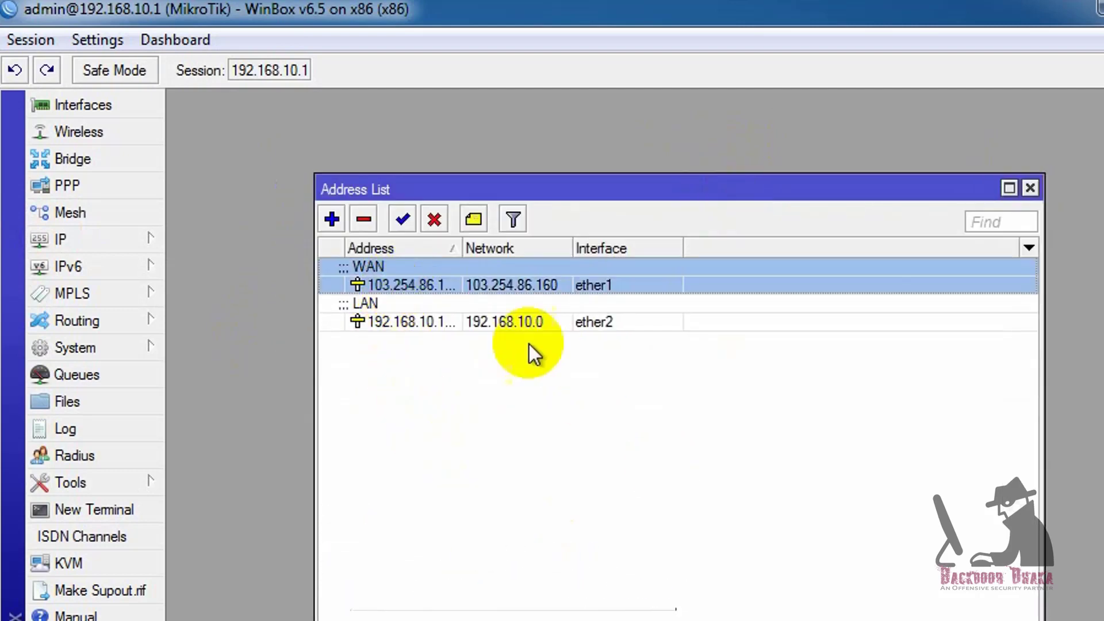
click(521, 322)
click(458, 283)
click(458, 313)
click(644, 273)
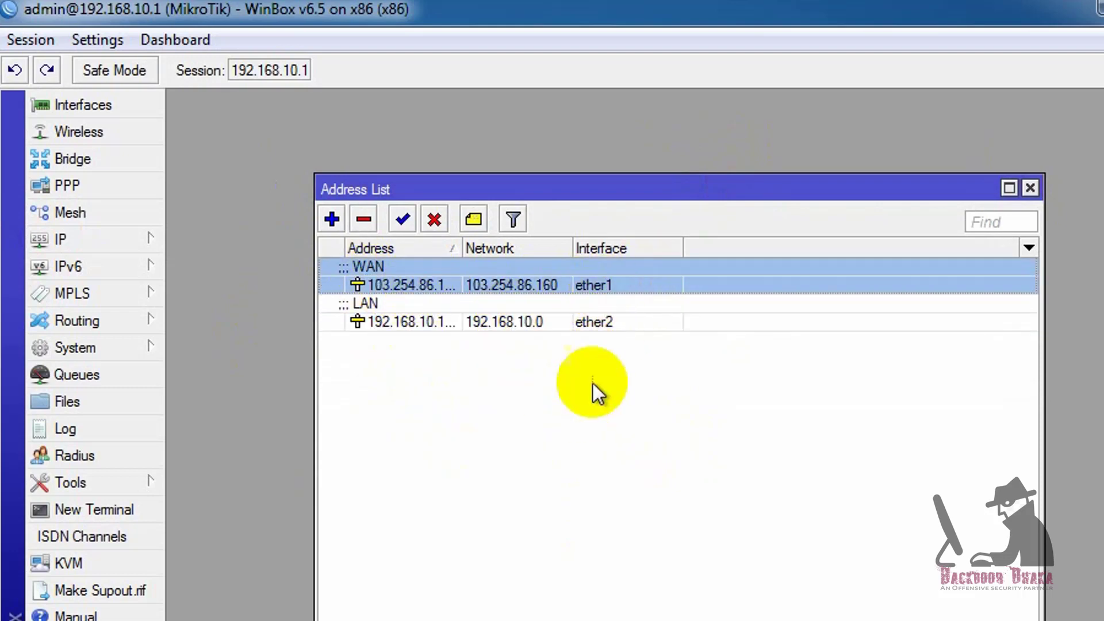
click(608, 333)
click(620, 323)
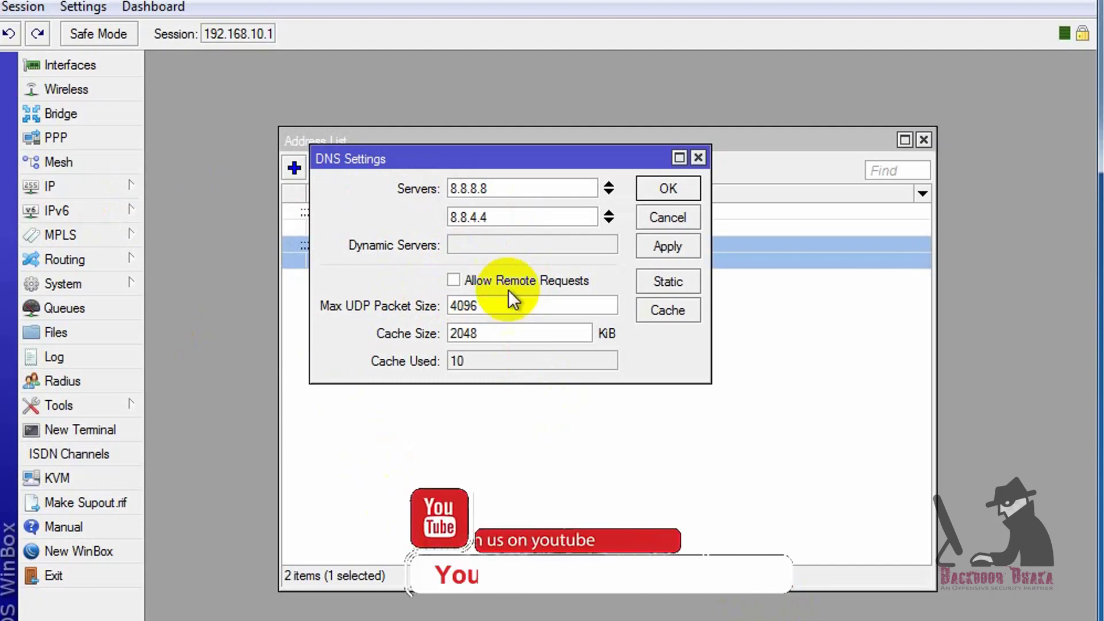
Allow remote DNS requests, change the cache size from 2048 to 8000 KiB, and apply
click(454, 280)
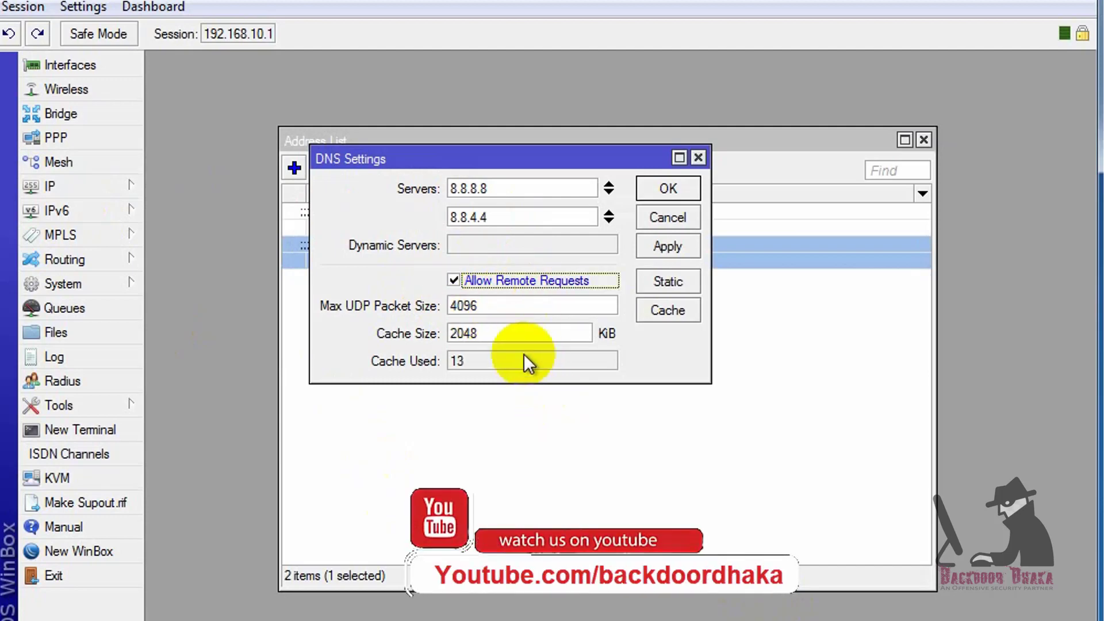
drag(518, 333, 362, 382)
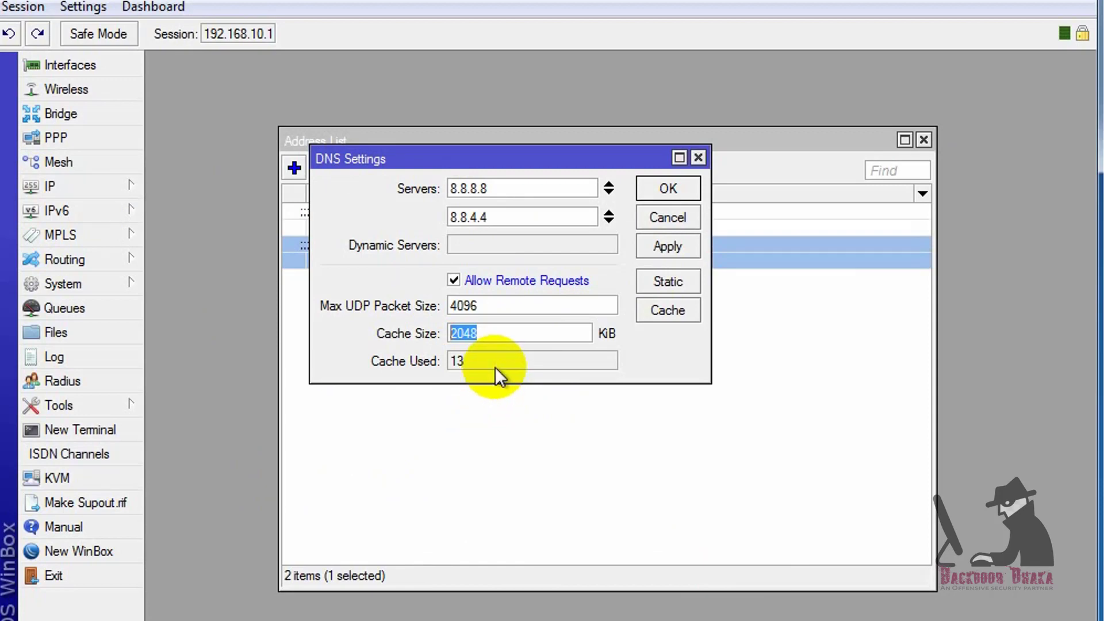
key(BackSpace)
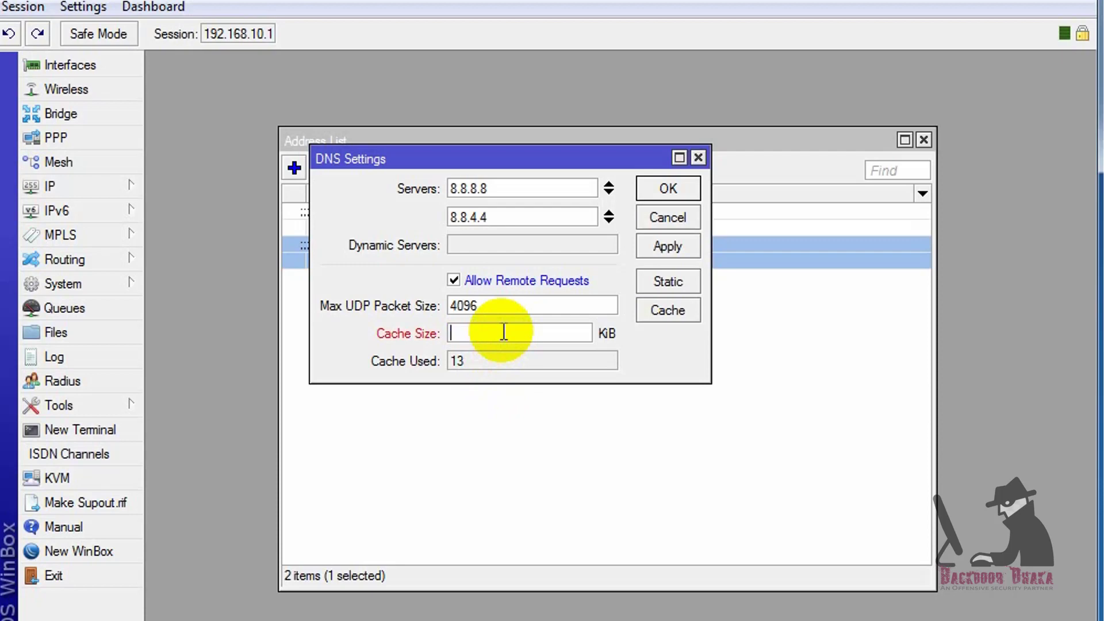
click(667, 246)
click(668, 190)
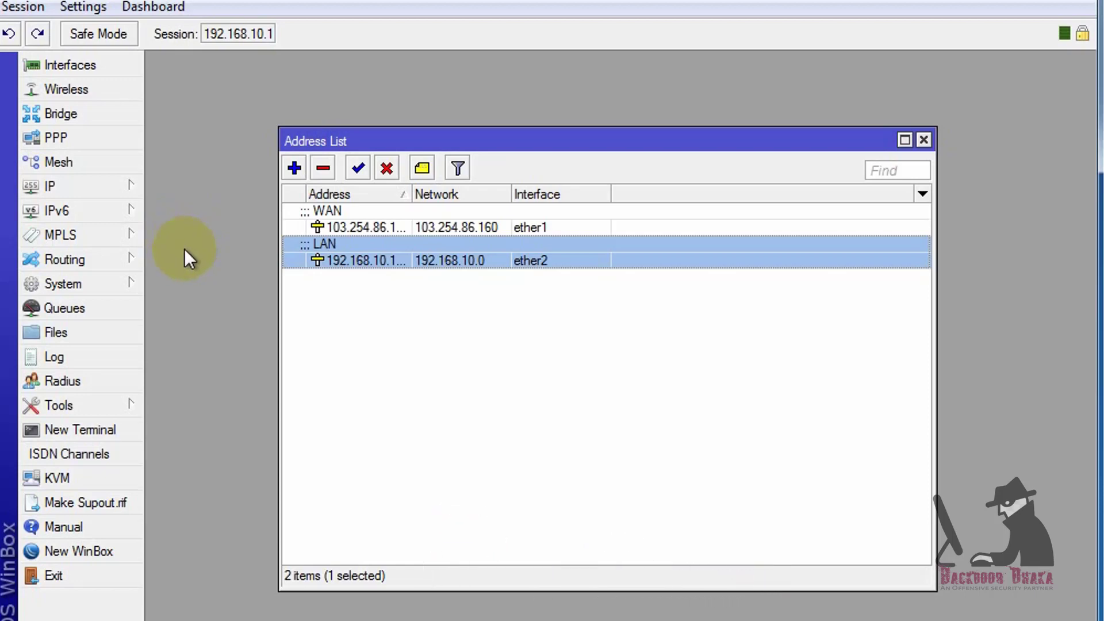
Open the srcnat masquerade rule from the firewall NAT list
click(40, 187)
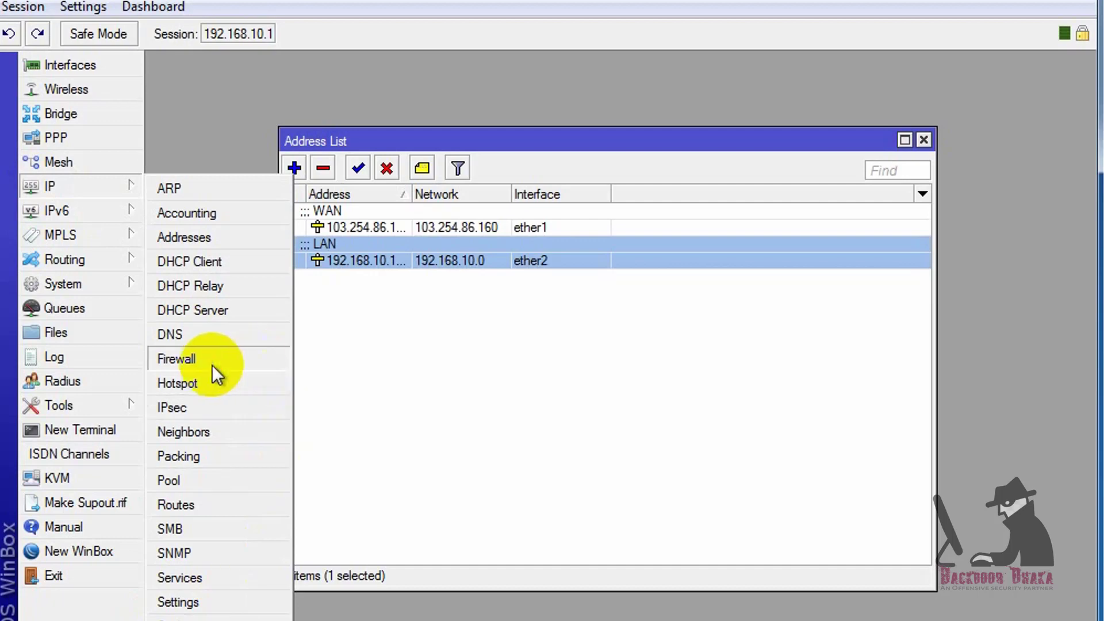
click(213, 363)
drag(593, 230, 600, 144)
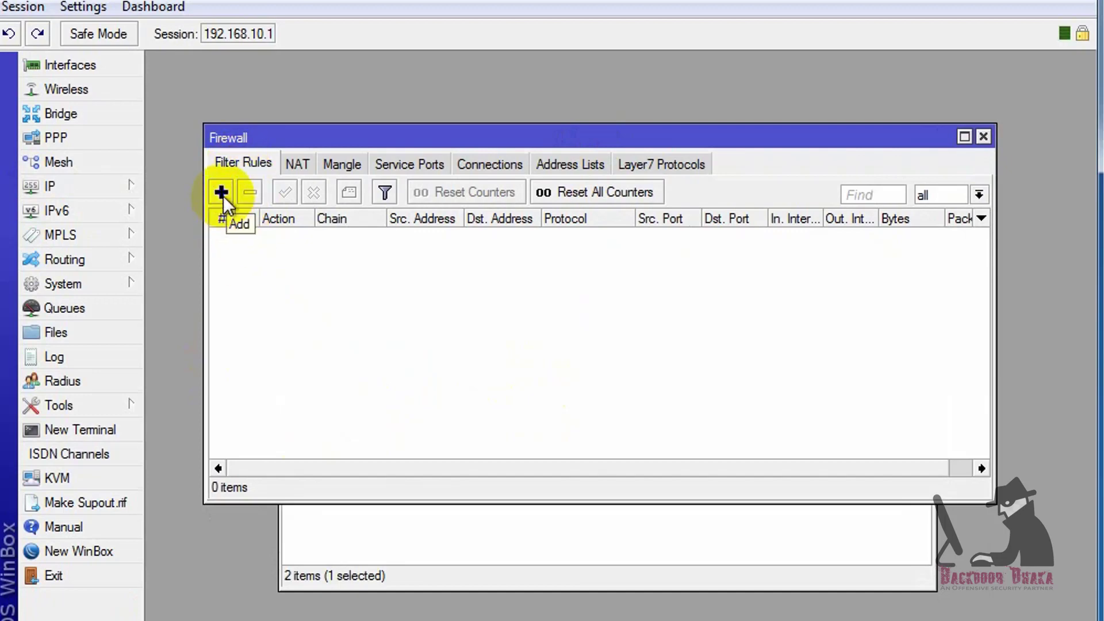
click(297, 164)
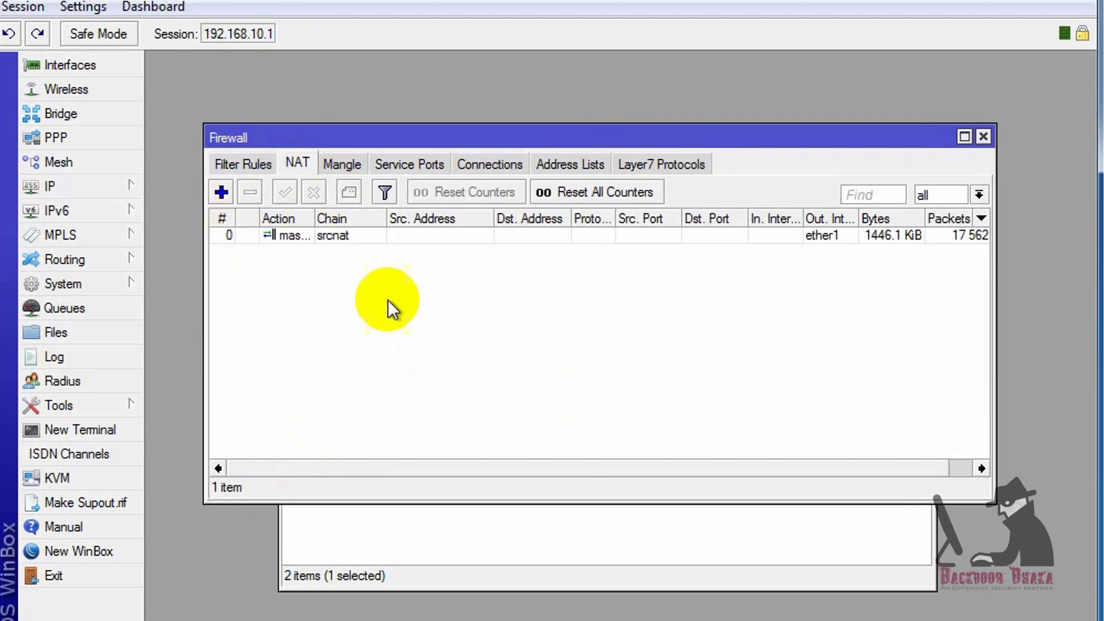
double_click(355, 235)
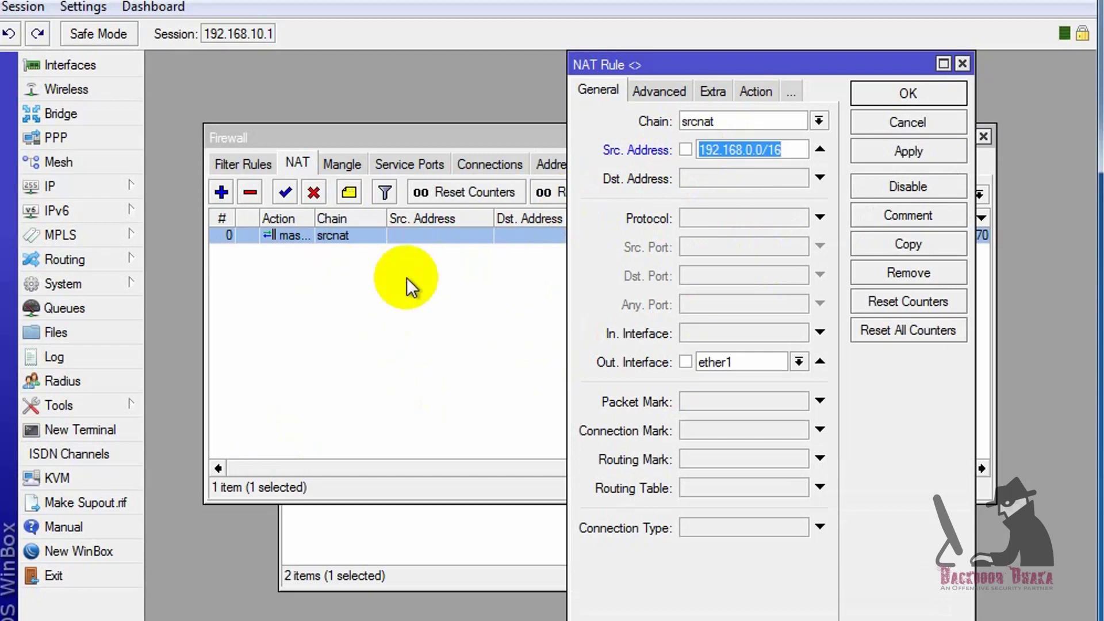
Clear the rule's 192.168.0.0/16 source address and save the NAT rule
click(776, 150)
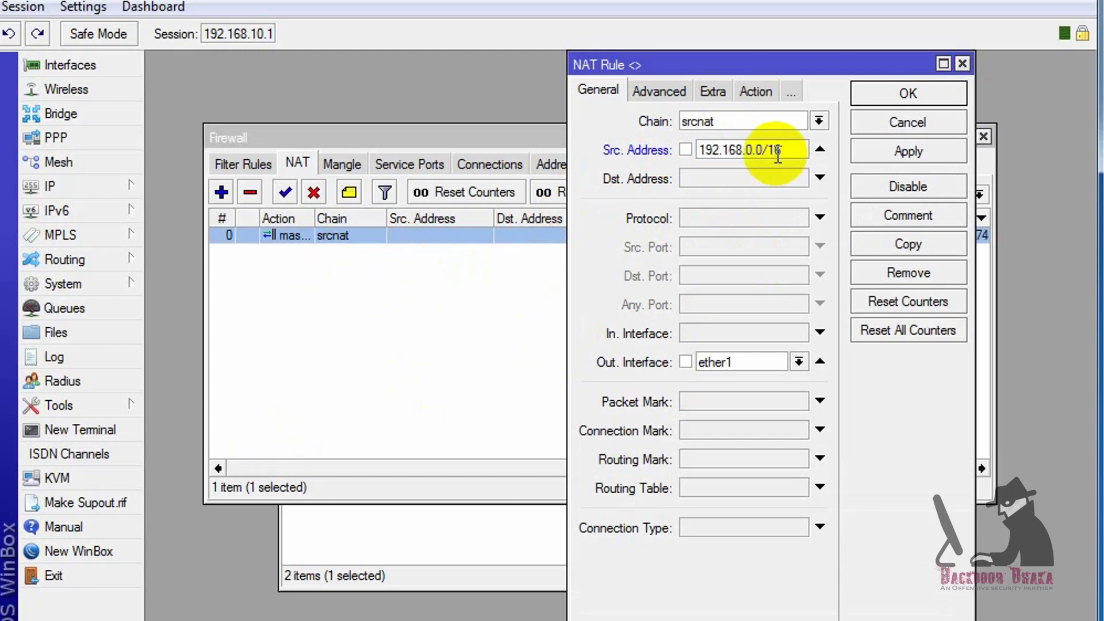
drag(789, 151, 699, 155)
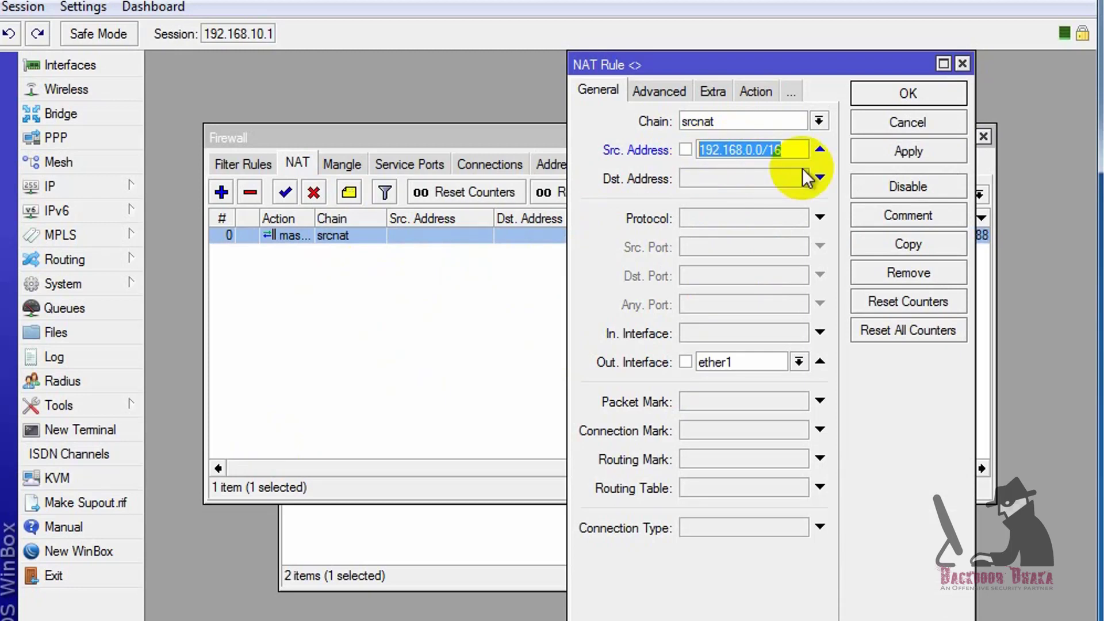
click(820, 149)
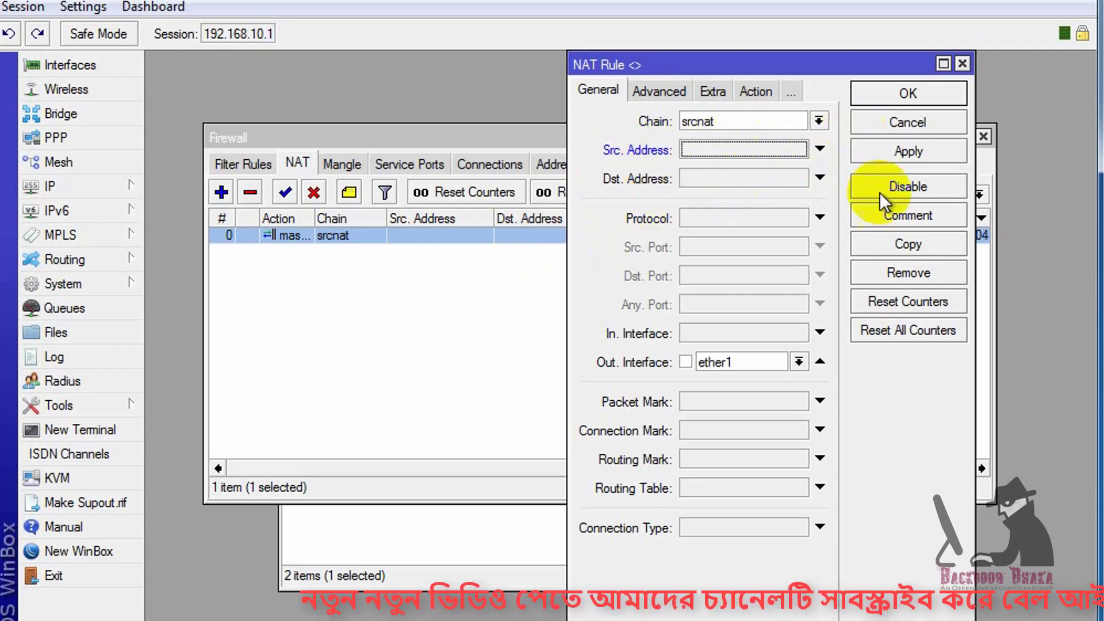
click(909, 151)
click(877, 92)
click(243, 164)
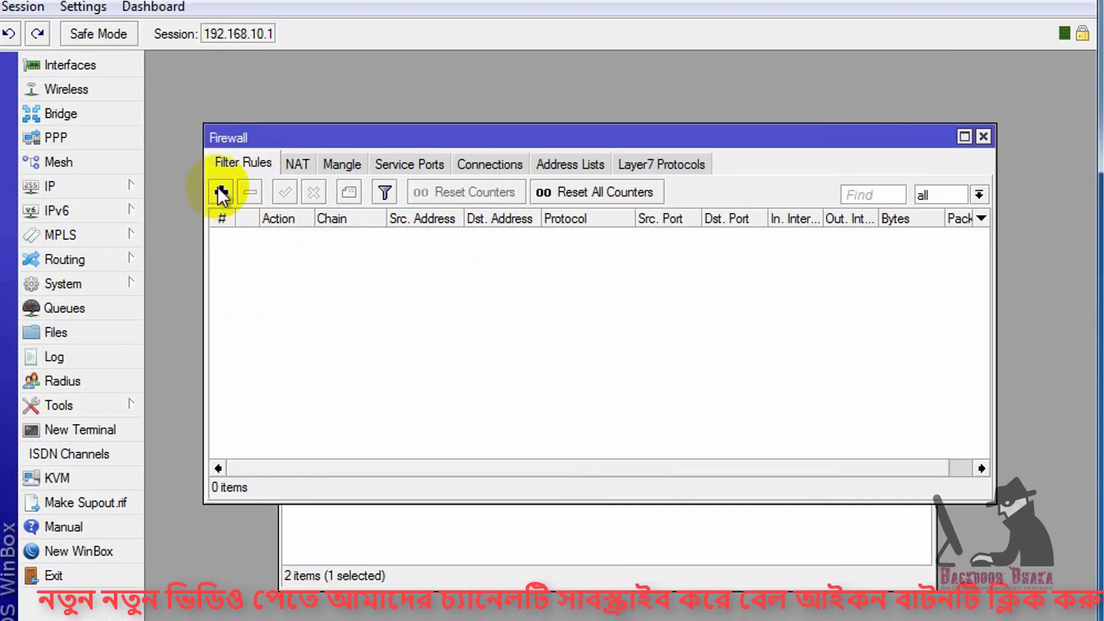
Create a filter rule matching chain input, tcp, destination port 53, in-interface ether1
click(222, 192)
click(440, 91)
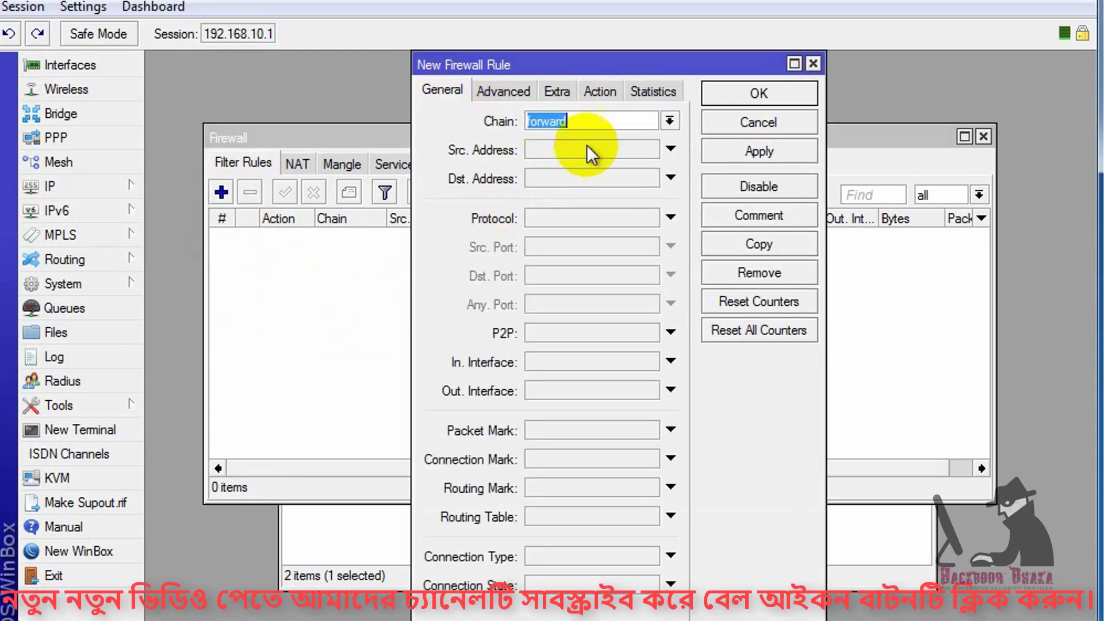
click(670, 121)
click(596, 152)
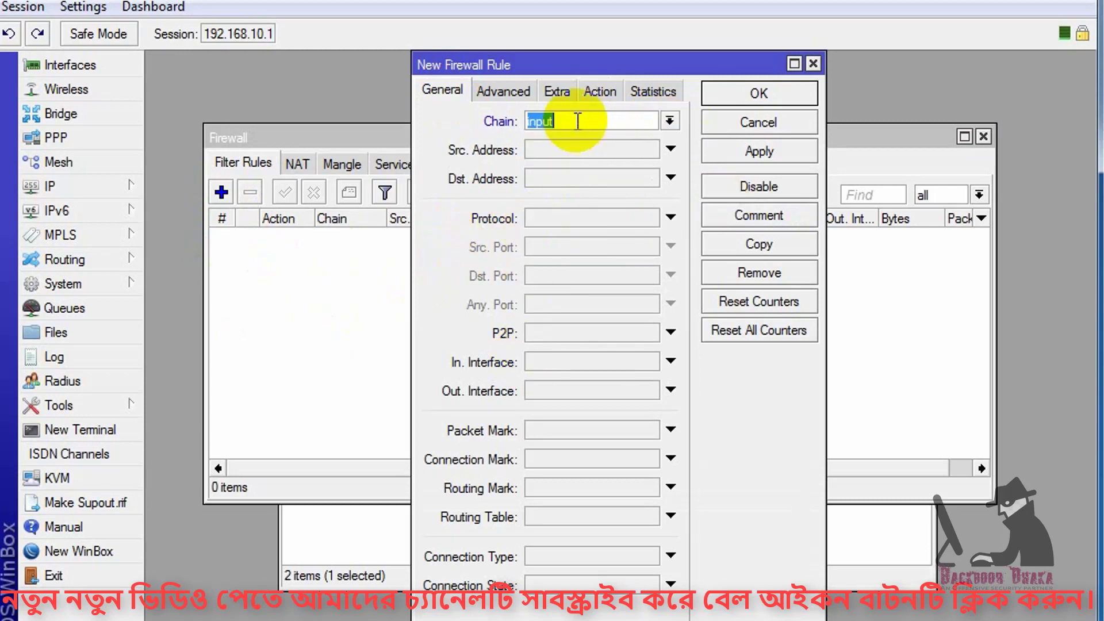
click(671, 218)
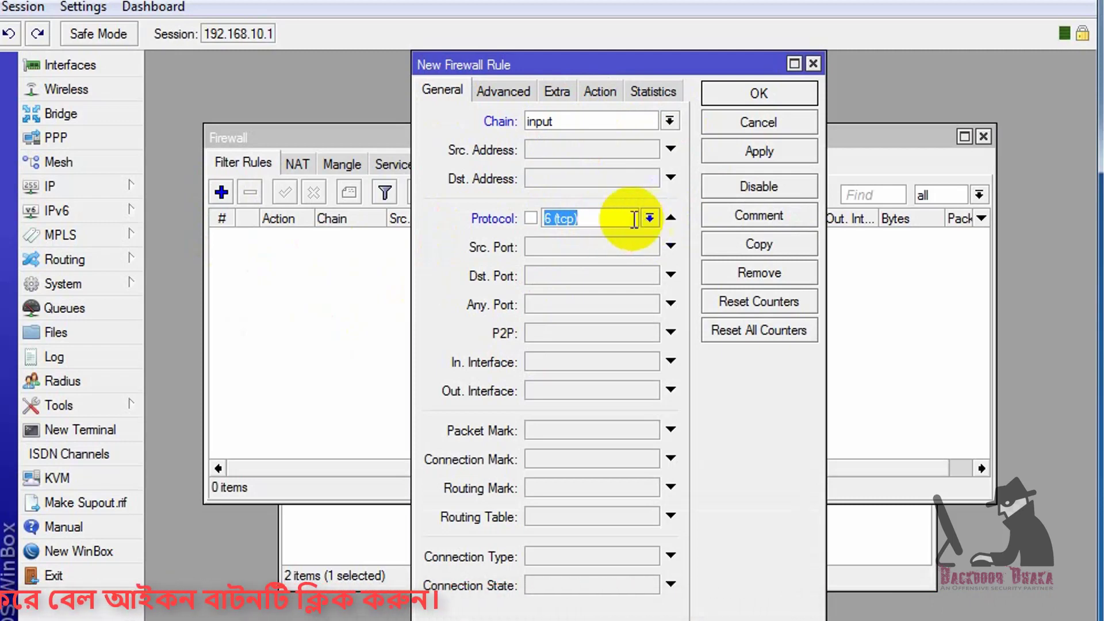
click(573, 273)
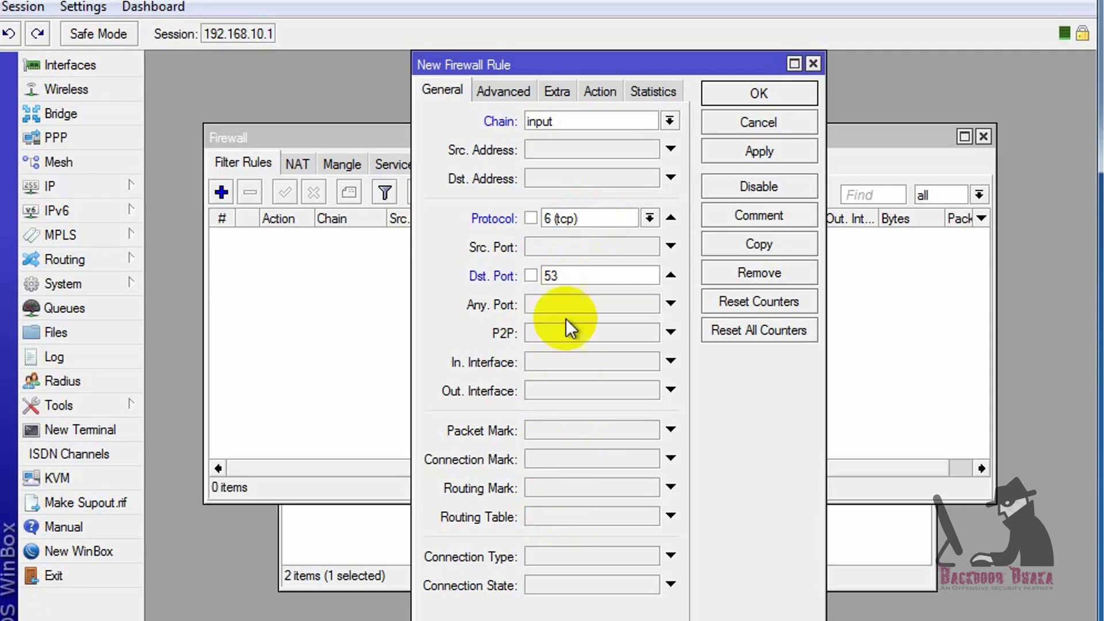
click(622, 361)
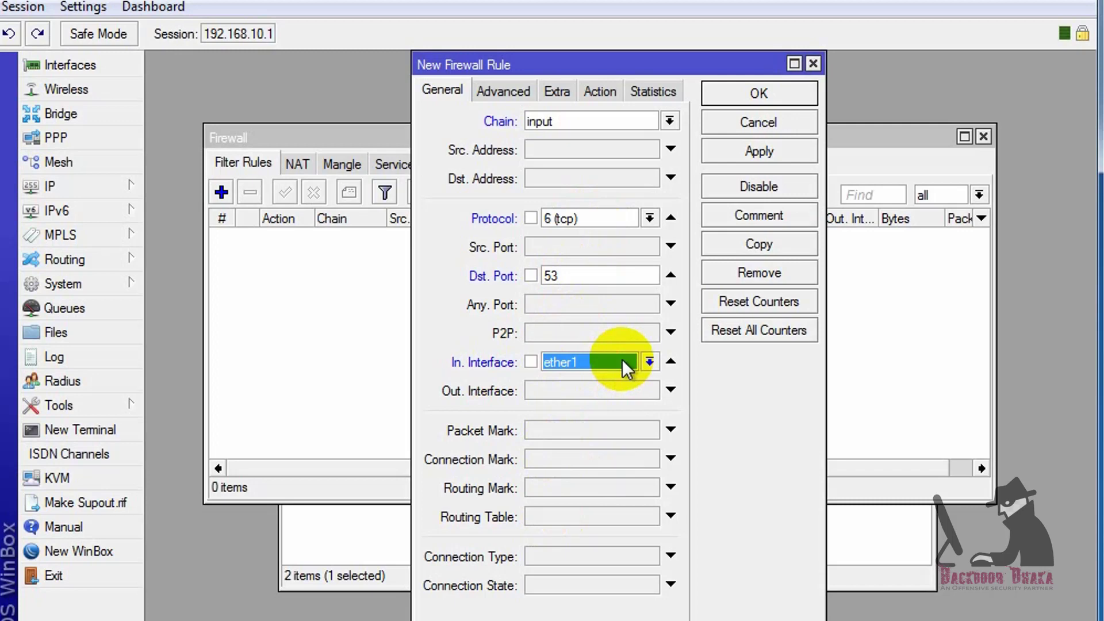
Set the rule's action to drop and save it
click(599, 92)
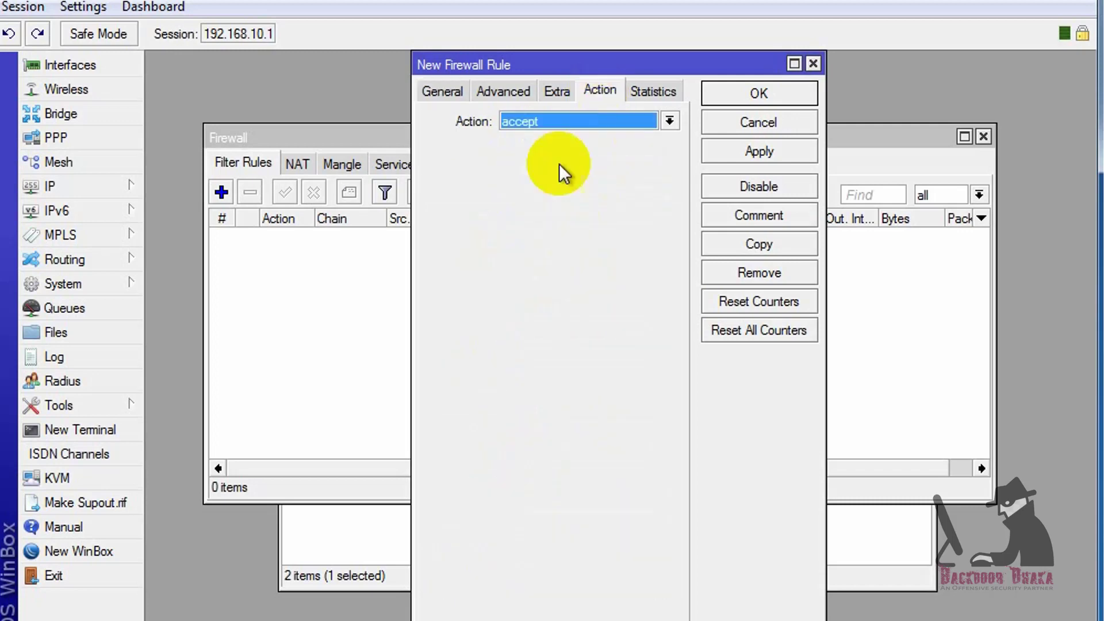
click(582, 129)
click(533, 189)
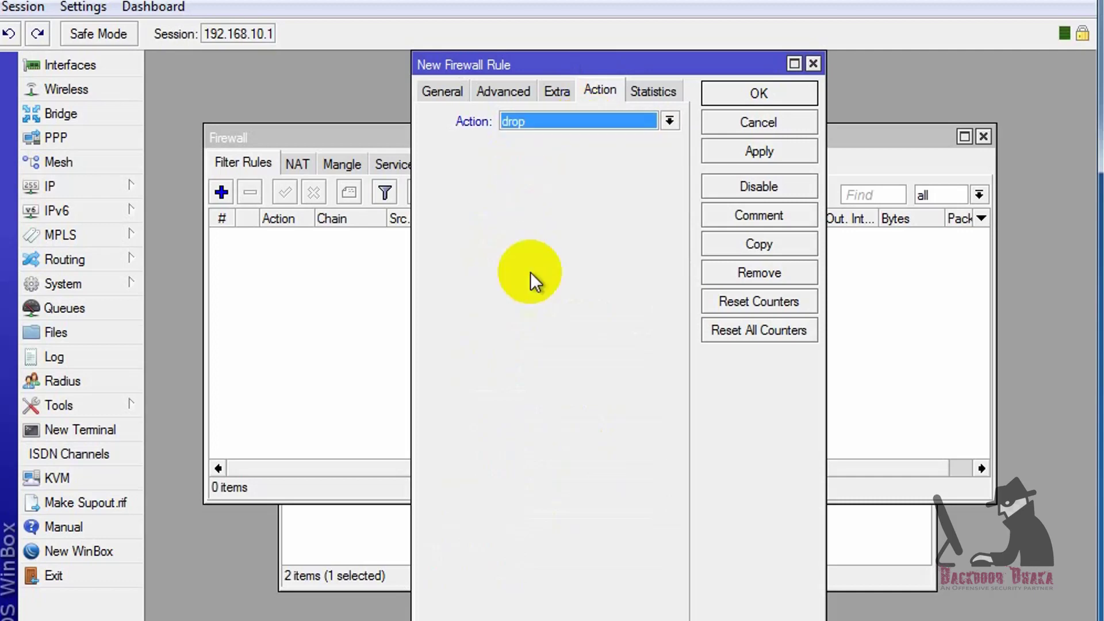
click(771, 150)
click(748, 97)
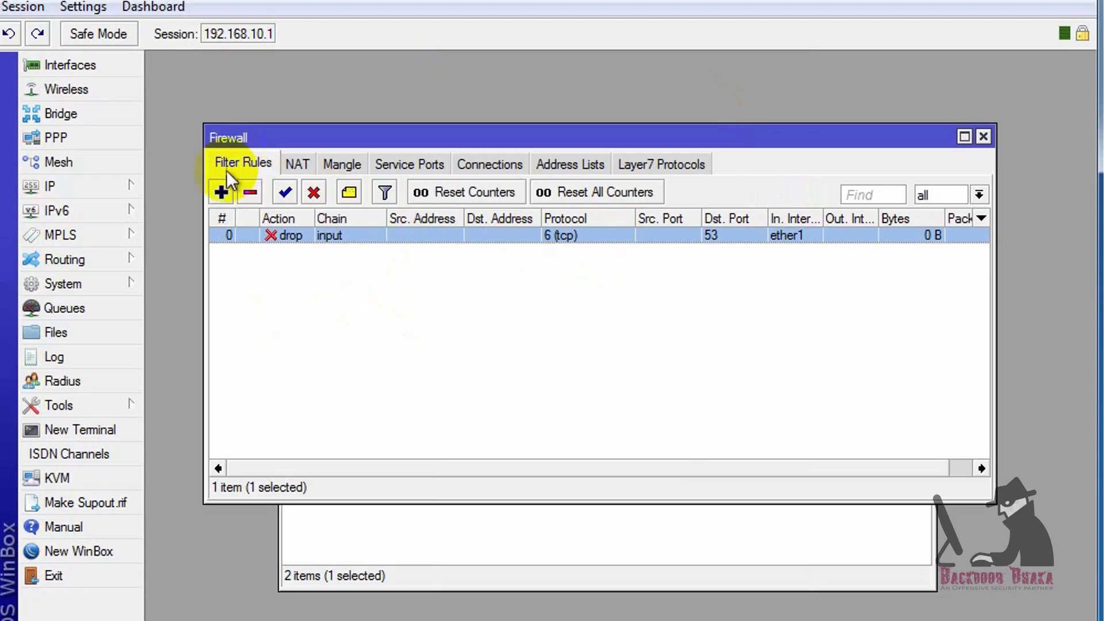
click(222, 192)
Make the new rule match chain input, udp, destination port 53, in-interface ether1
click(440, 91)
click(669, 121)
click(571, 152)
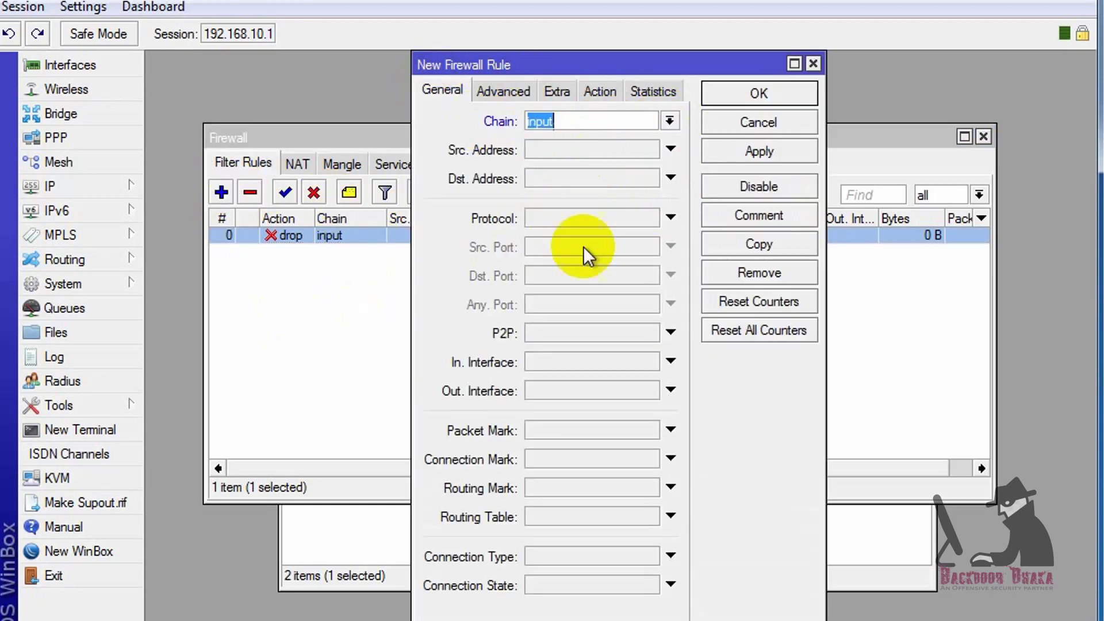
click(670, 217)
click(650, 219)
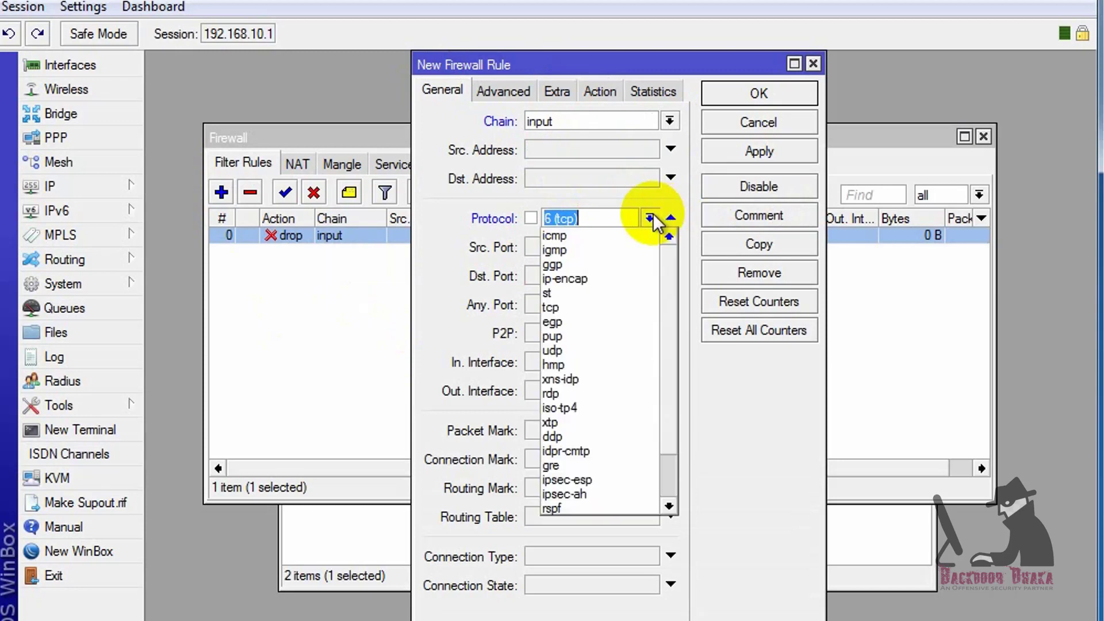
click(573, 351)
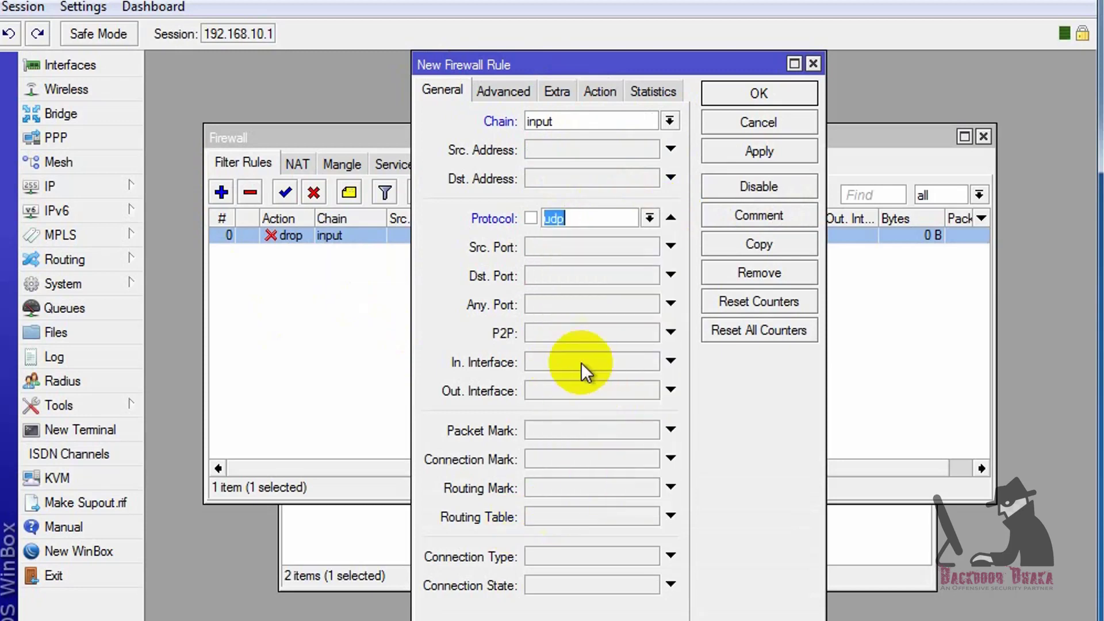
click(563, 273)
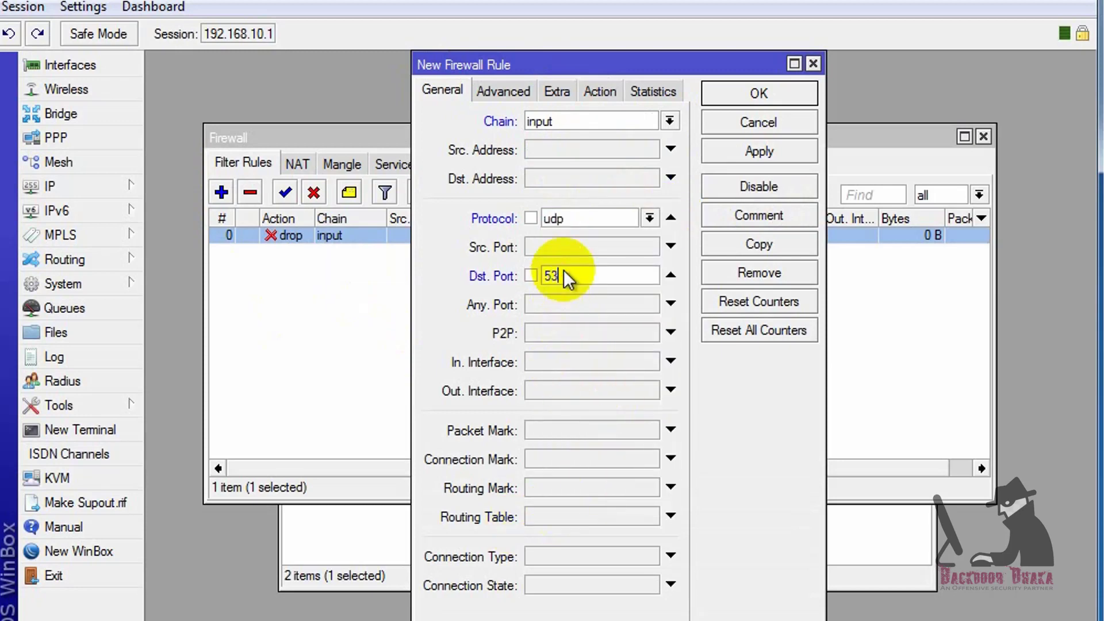
click(579, 367)
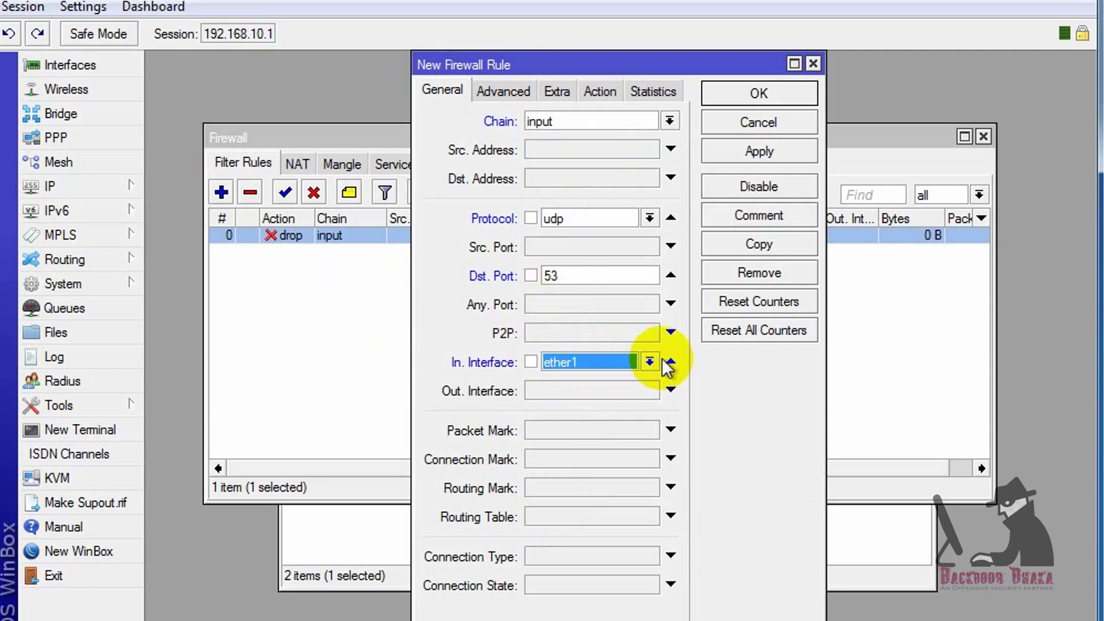
Set the UDP rule's action to drop and save it
click(600, 91)
click(549, 124)
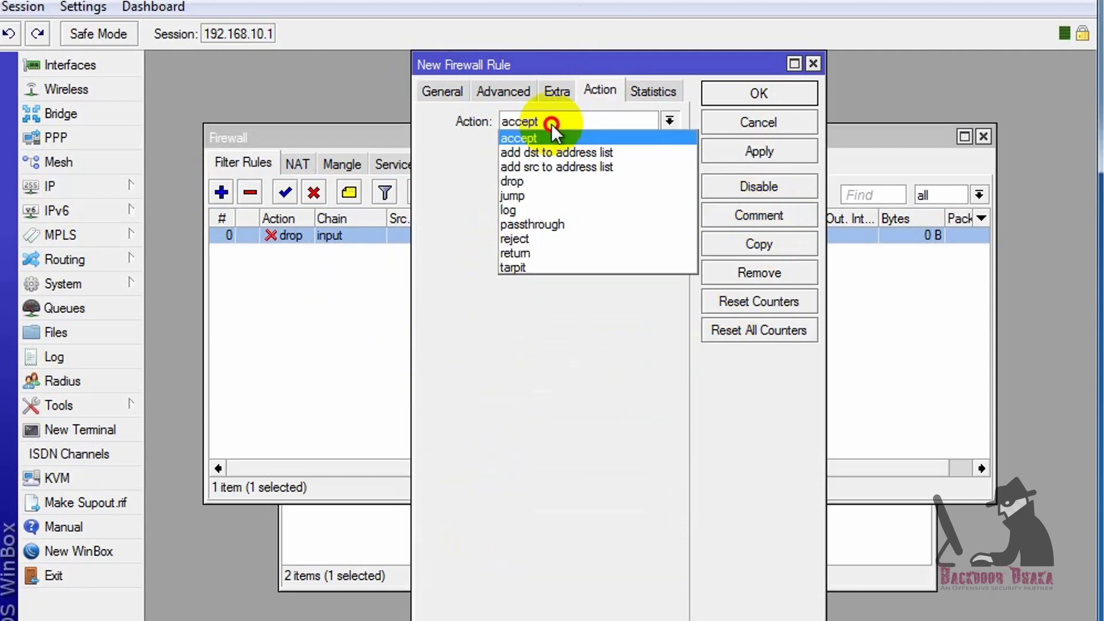
click(537, 180)
click(750, 151)
click(752, 92)
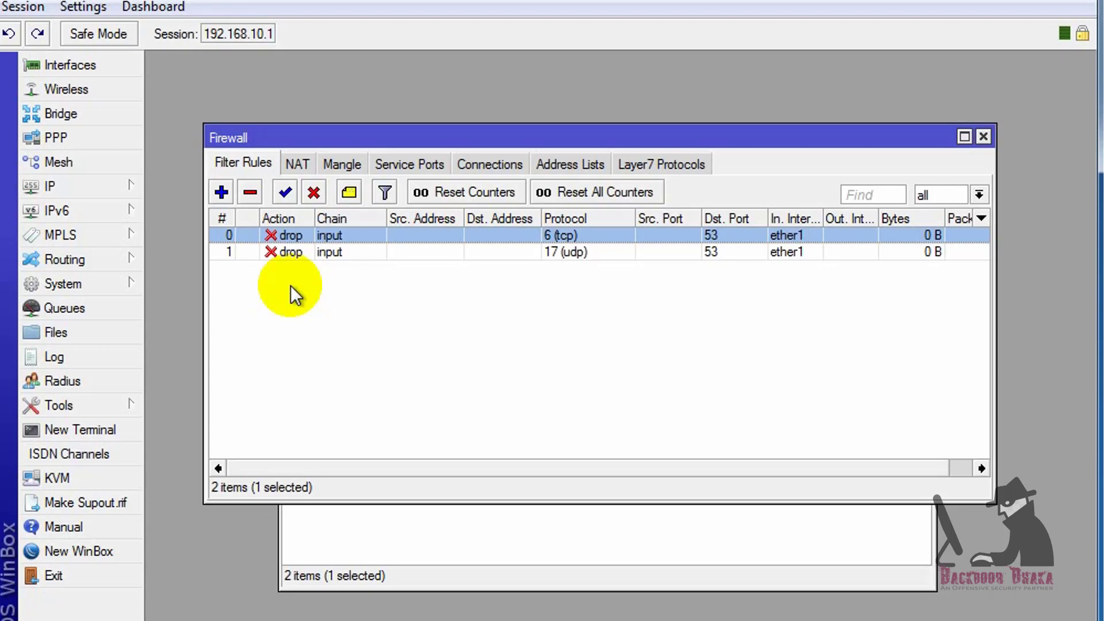
Add IP pool 512k_pool with addresses 192.168.10.2-192.168.10.254
click(80, 188)
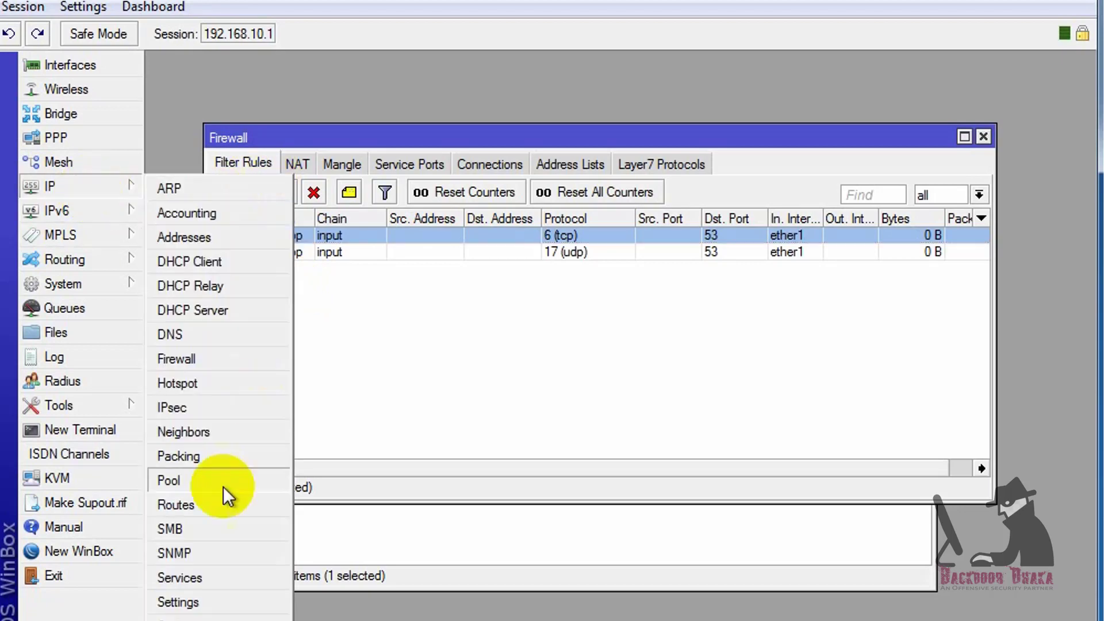
click(210, 480)
click(294, 223)
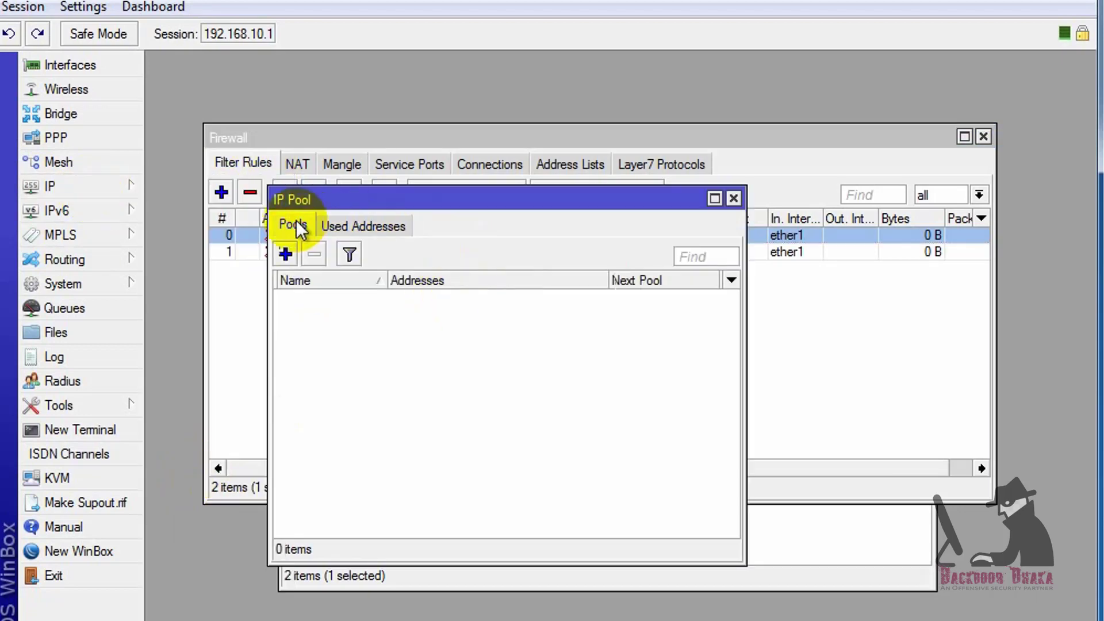
click(286, 254)
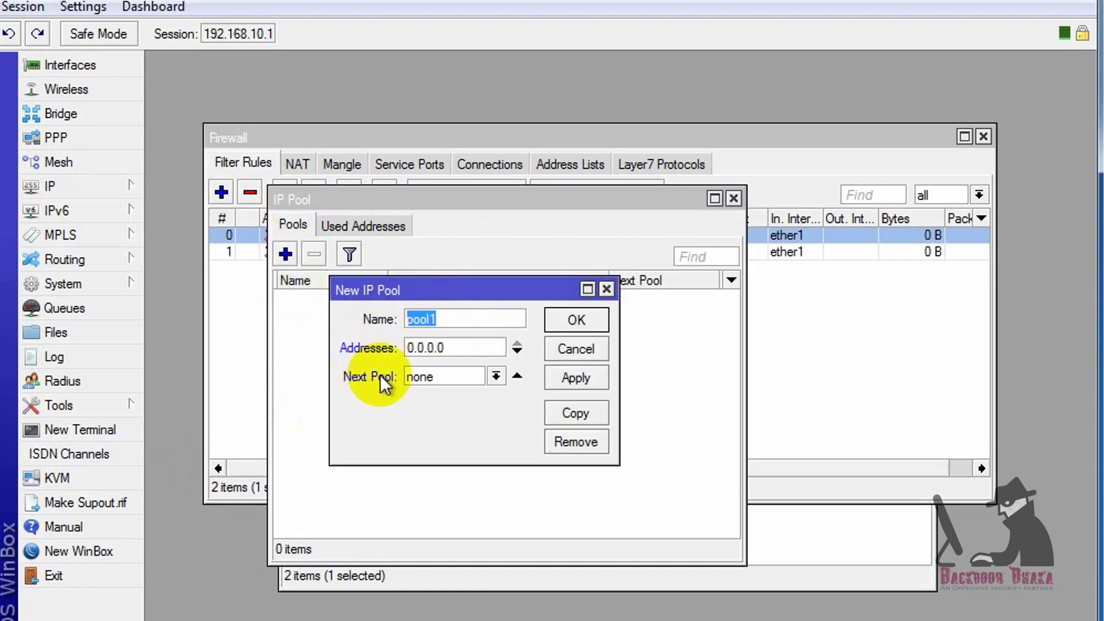
text(512k)
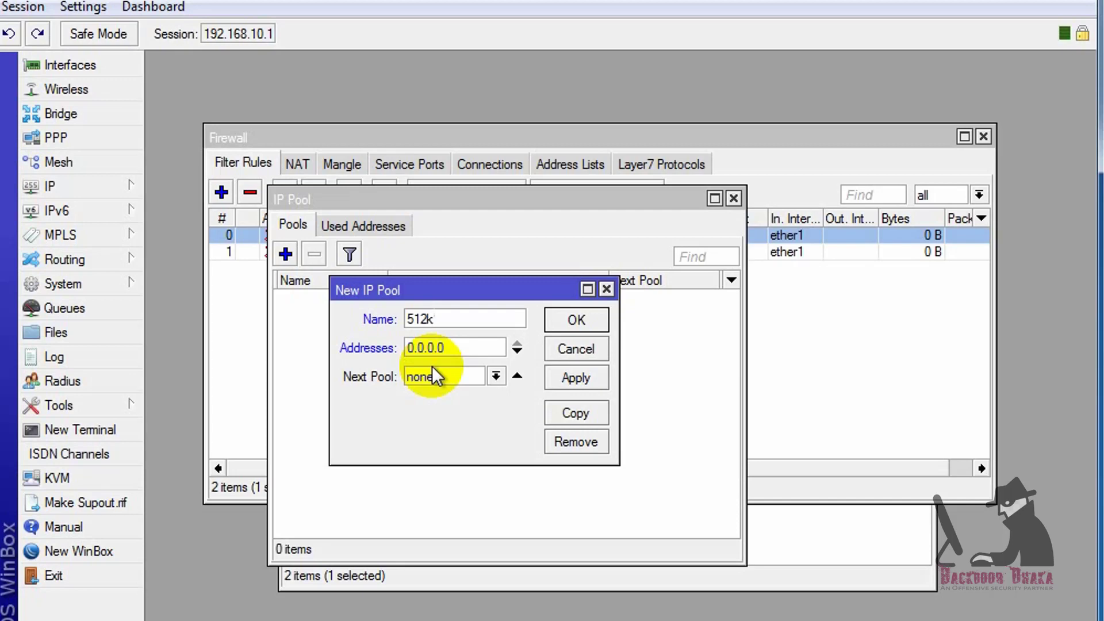
text(_pool)
double_click(468, 348)
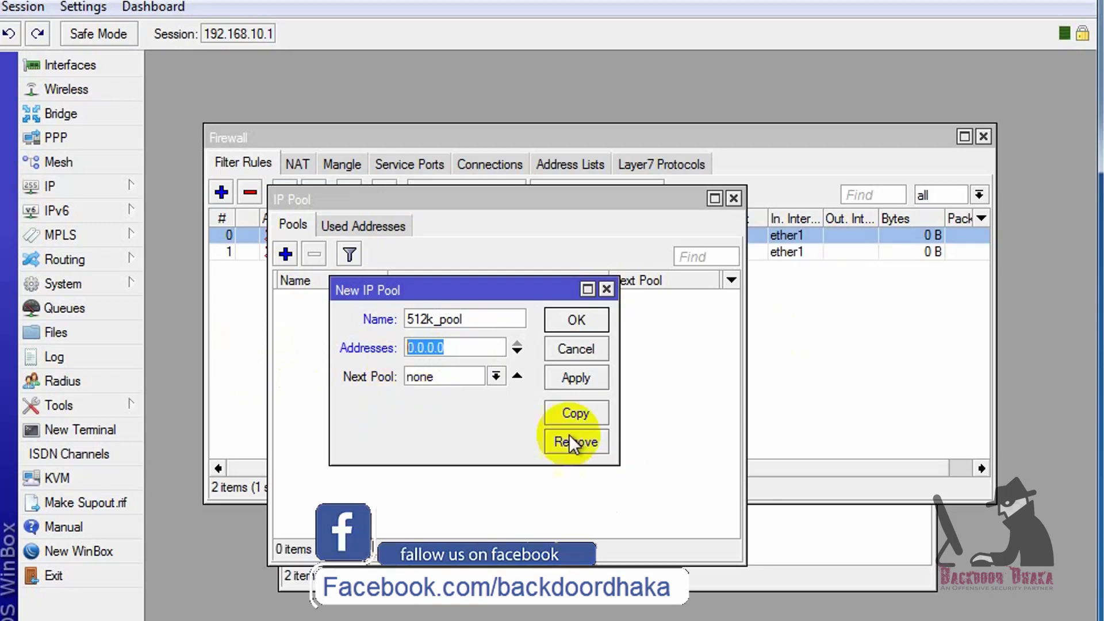
text(8.)
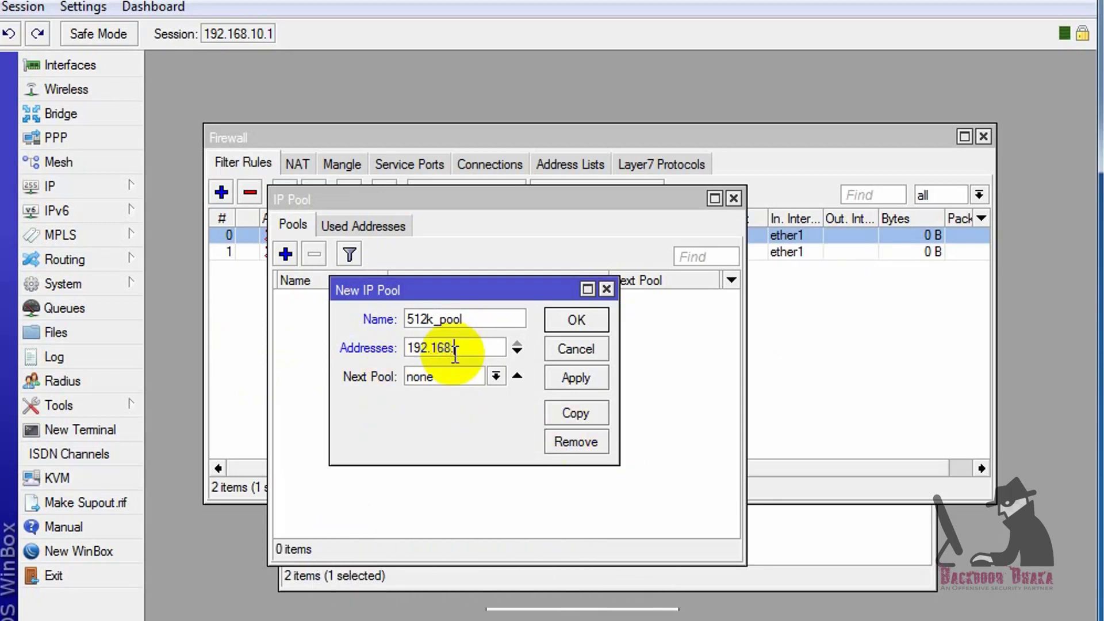
text(10.2-)
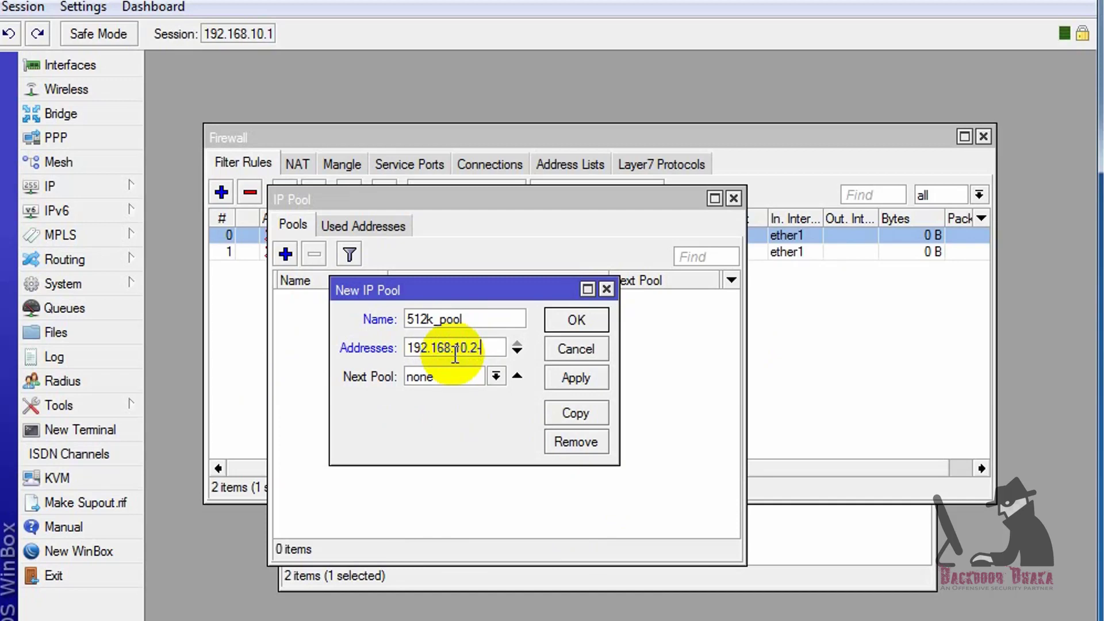
text(192.168.10.254)
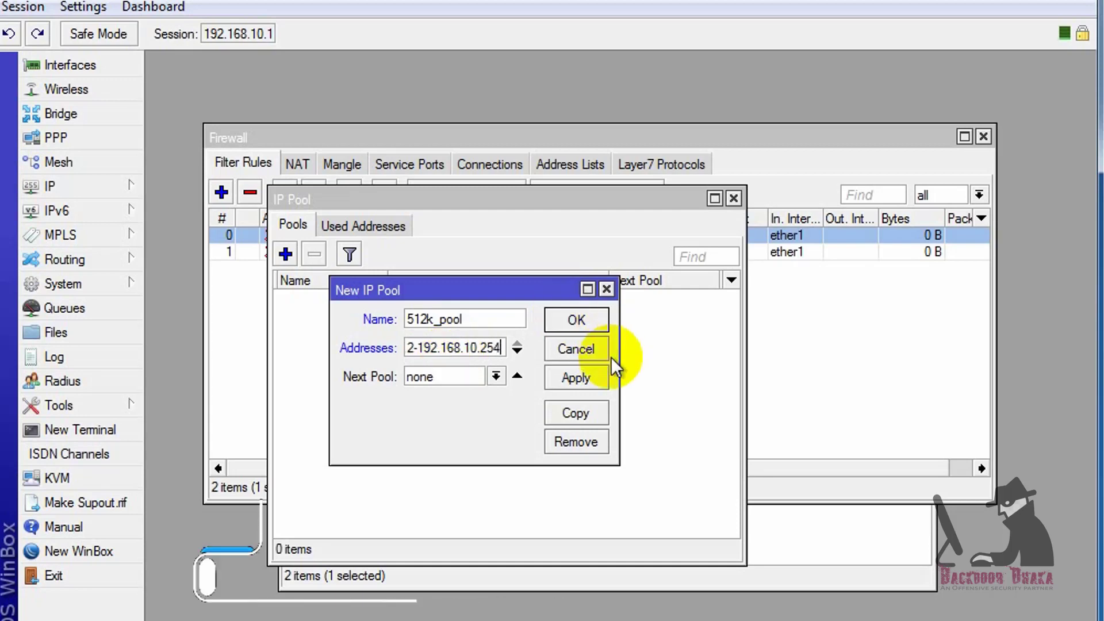
click(586, 375)
click(578, 323)
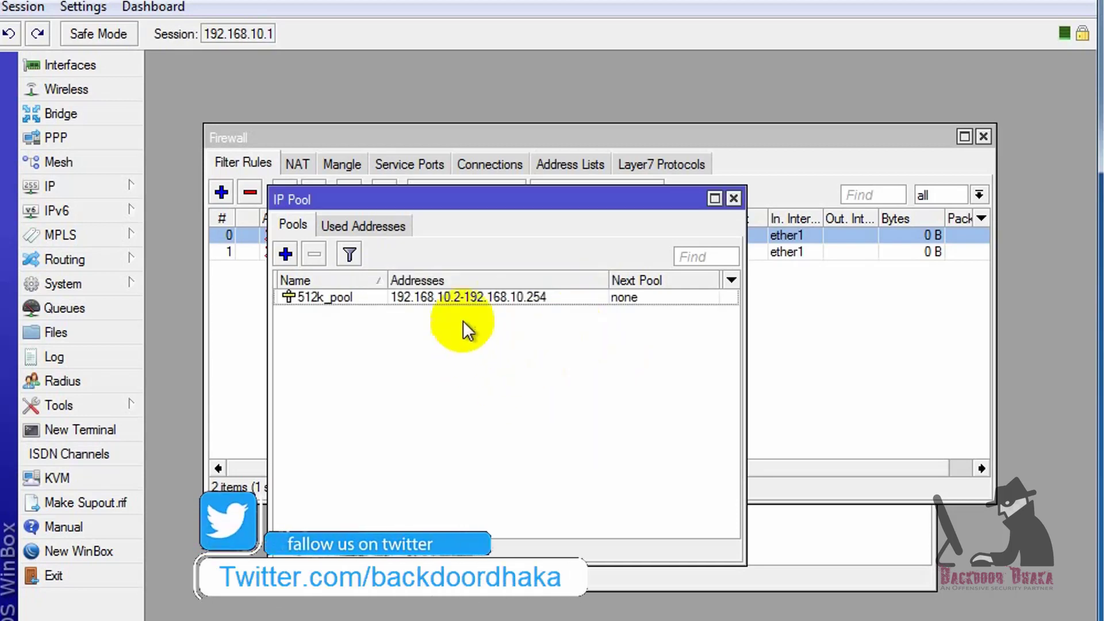
click(469, 300)
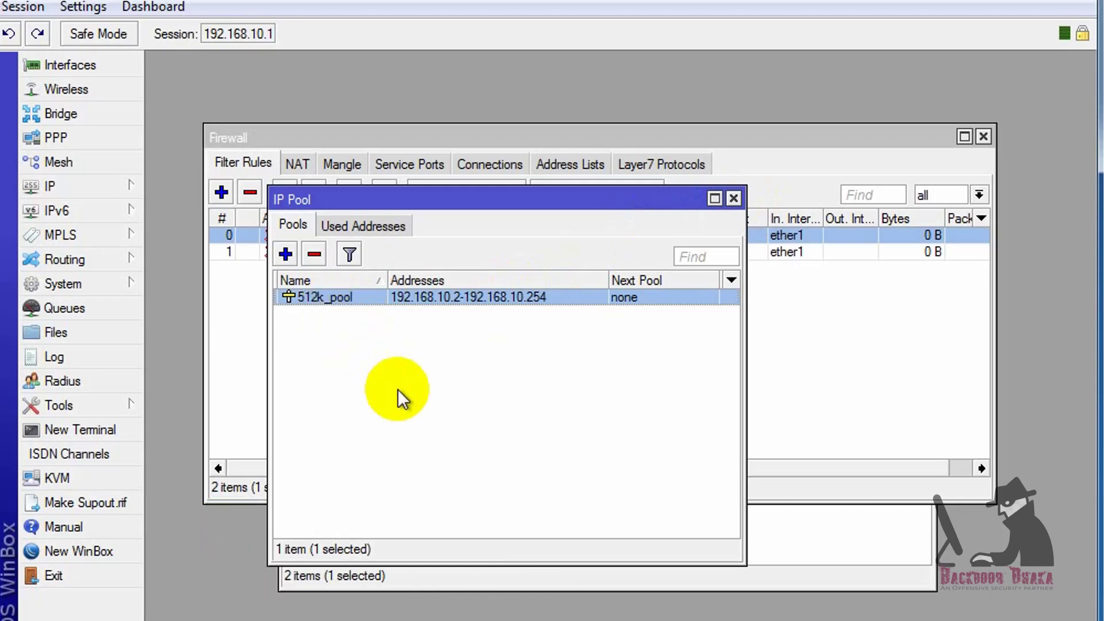
Add 1Mbps_Pool with range 192.168.11.2-192.168.11.254, then close the IP Pool list
click(285, 254)
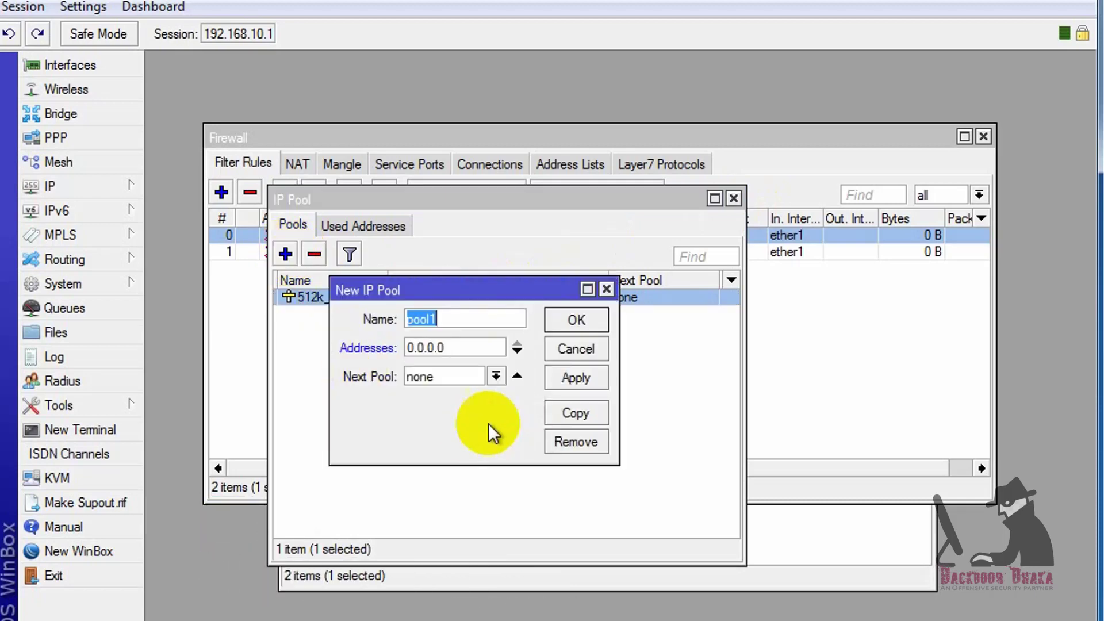
text(1Mbps_Pool)
key(Tab)
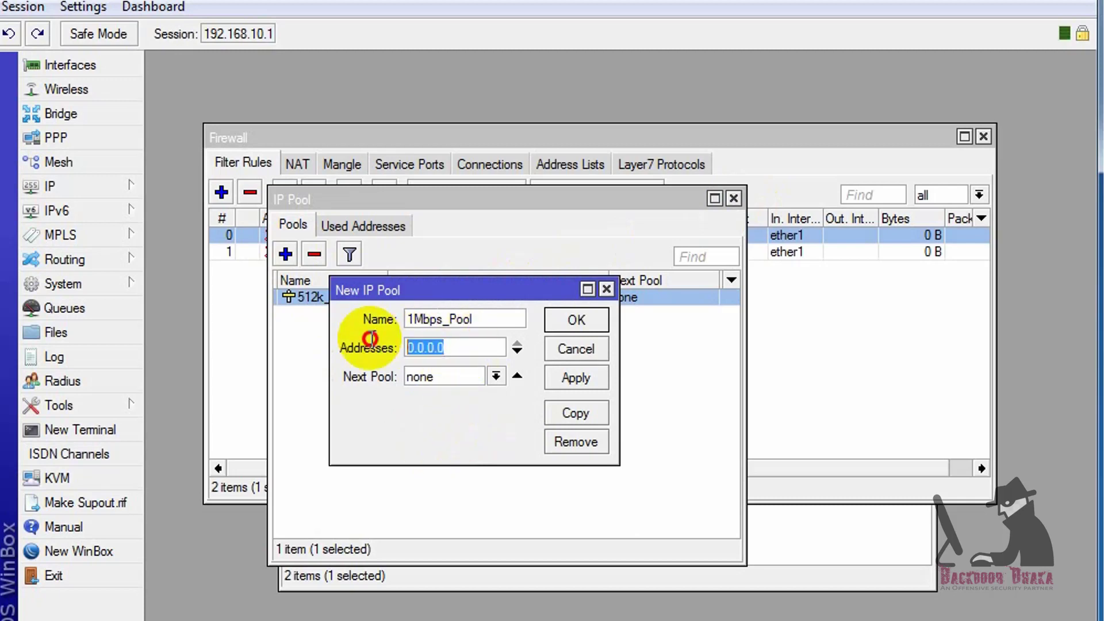
text(192.168)
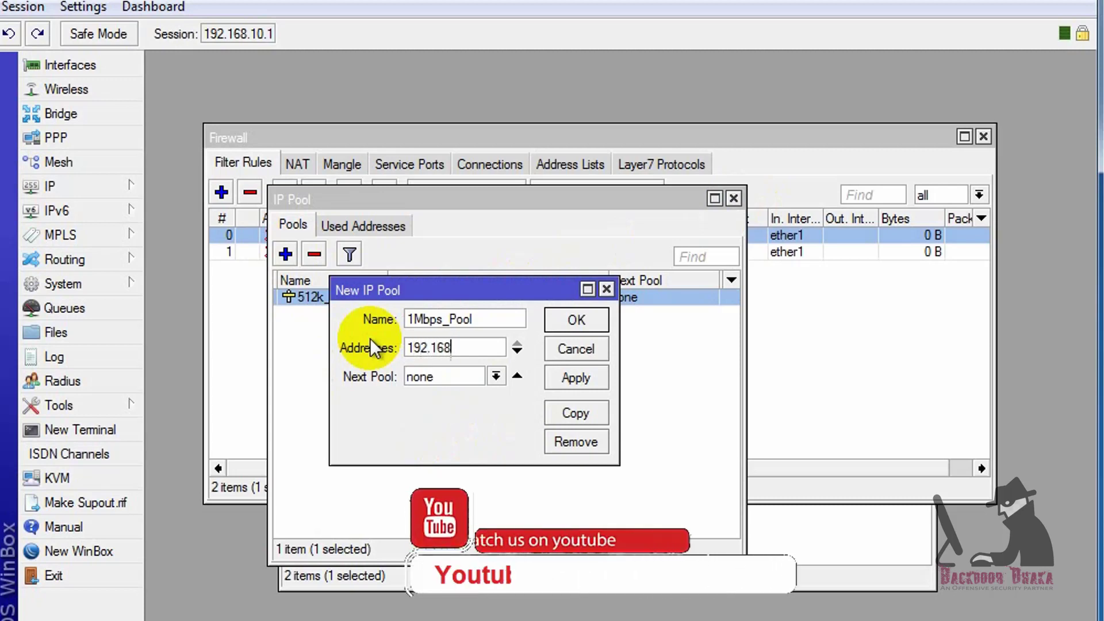
text(.11.2-)
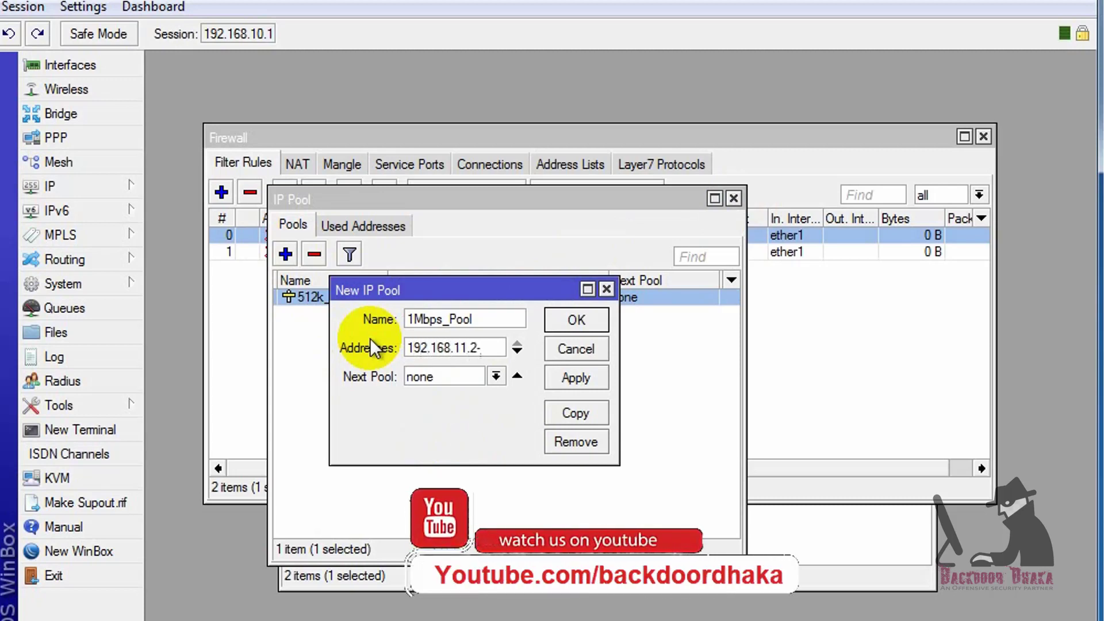
text(192.168.1)
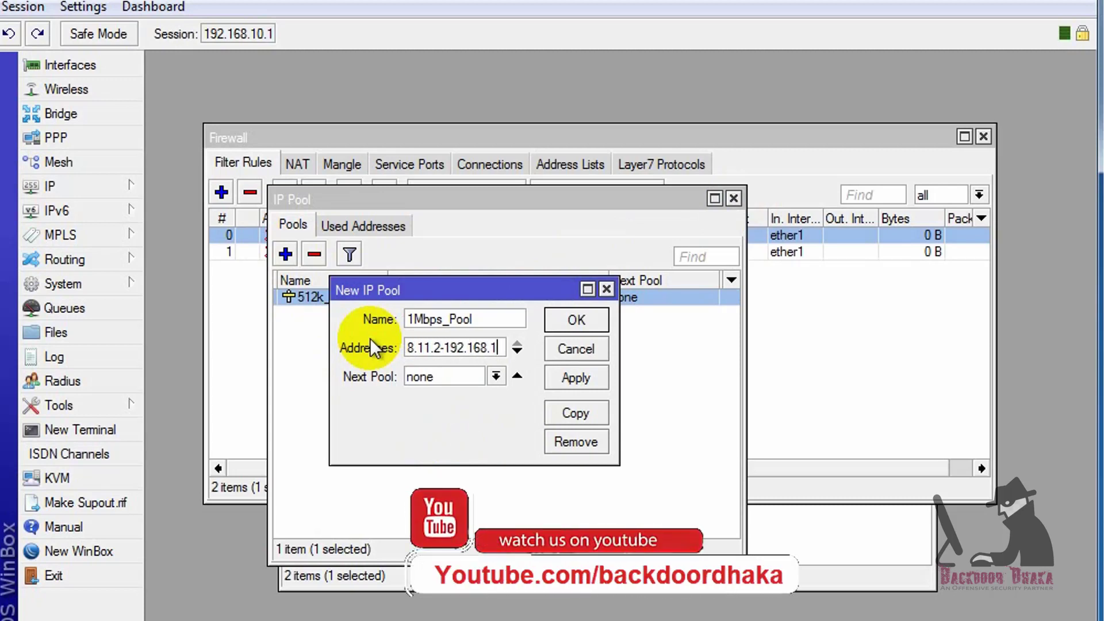
text(1.254)
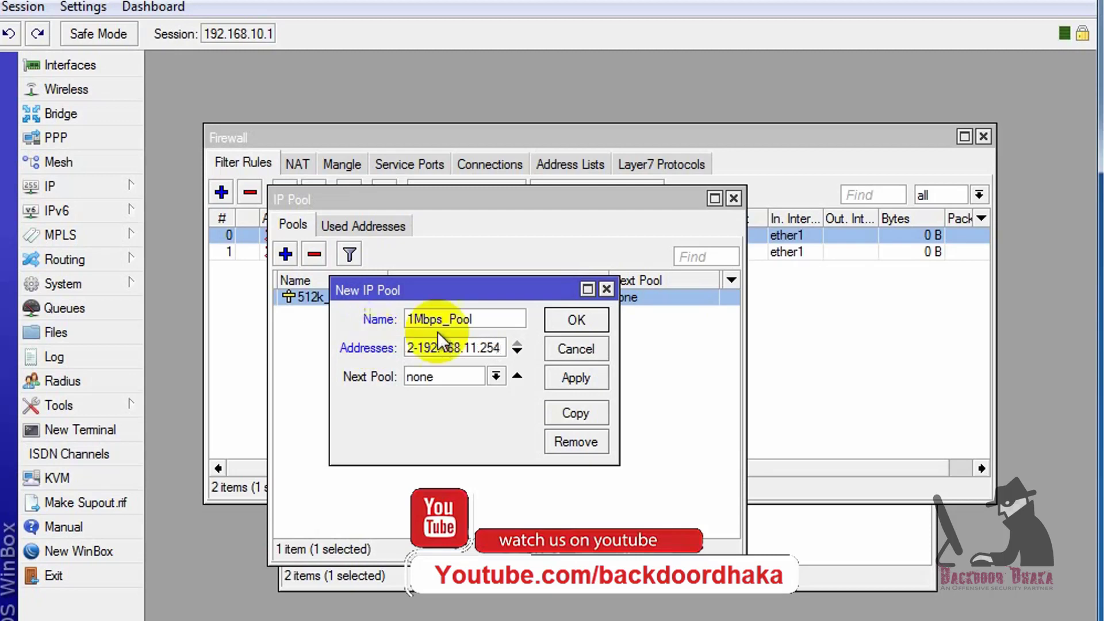
click(571, 377)
click(566, 328)
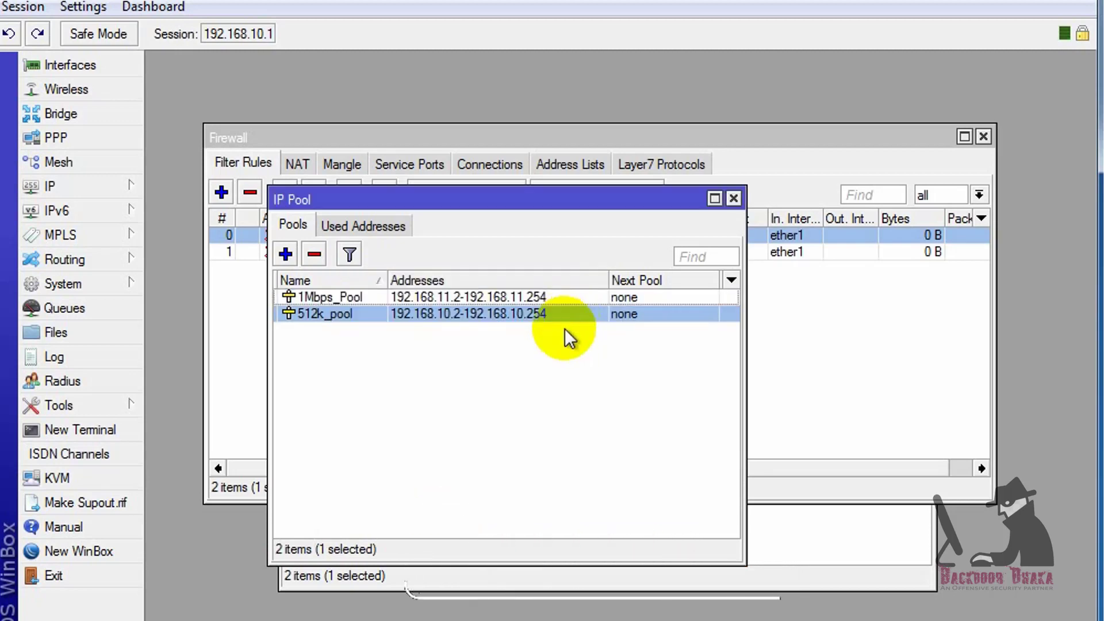
click(329, 298)
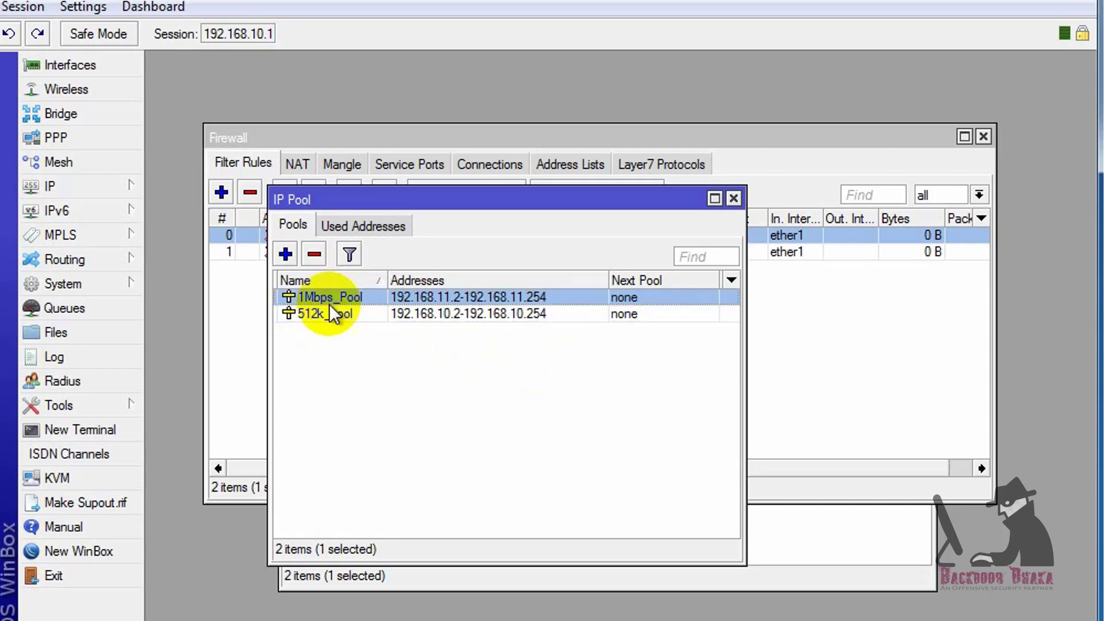
click(329, 314)
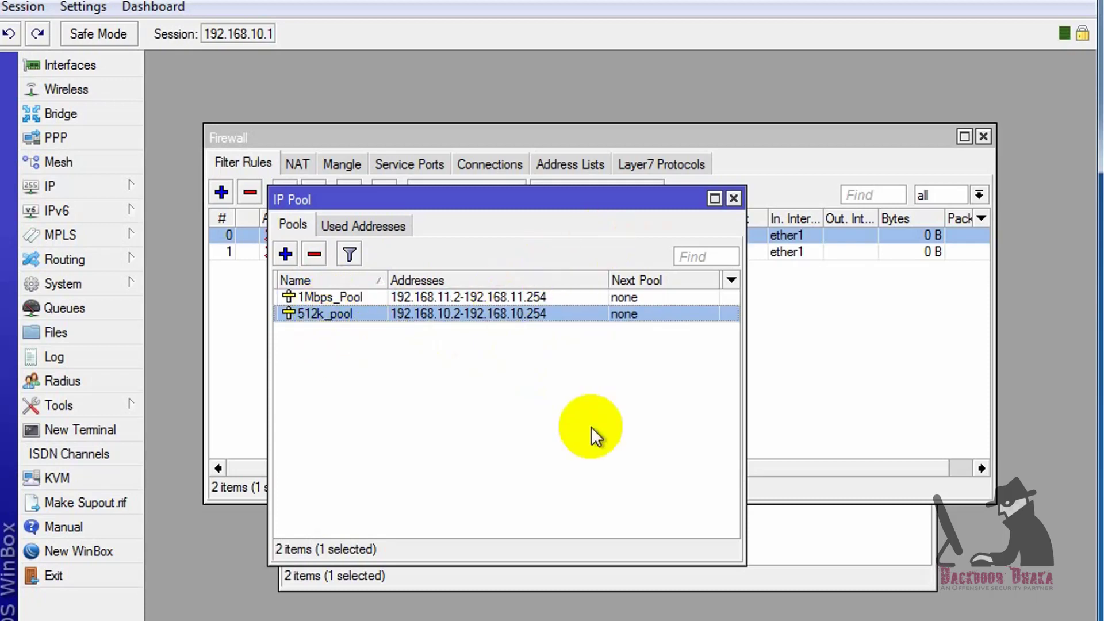
click(734, 199)
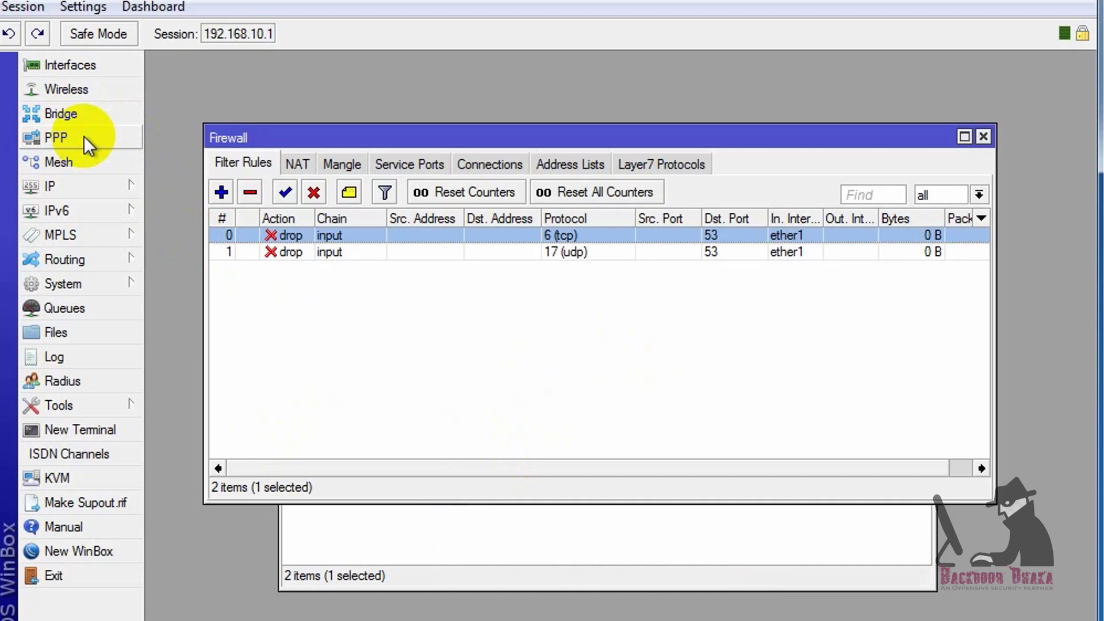
In the PPP window, review the addable interface types, then start a new PPPoE server service
click(52, 140)
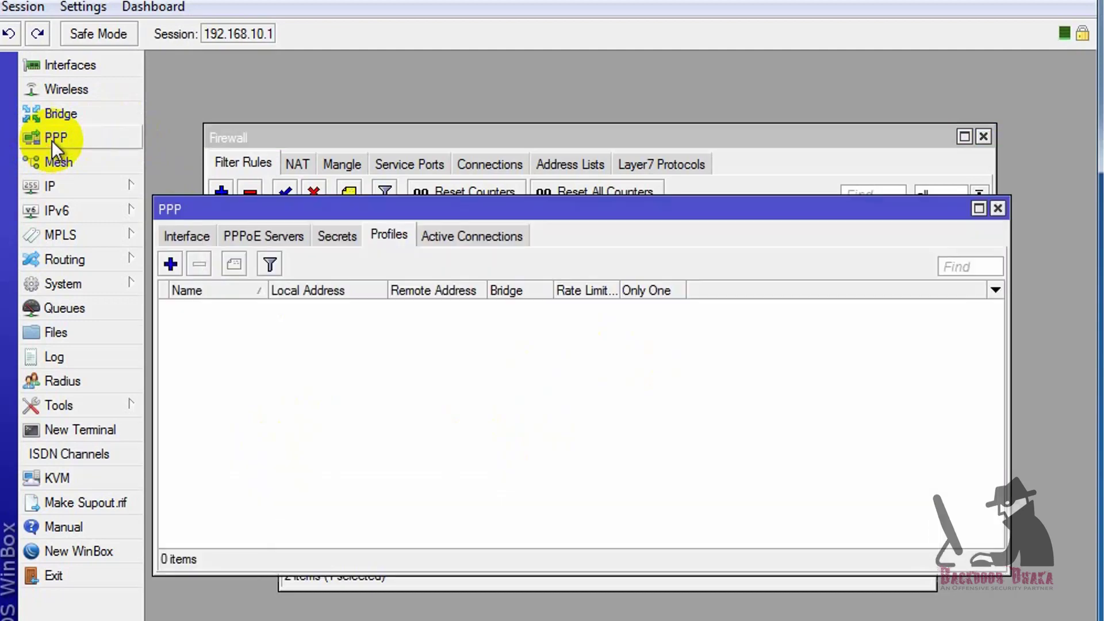
drag(446, 219, 458, 133)
click(206, 163)
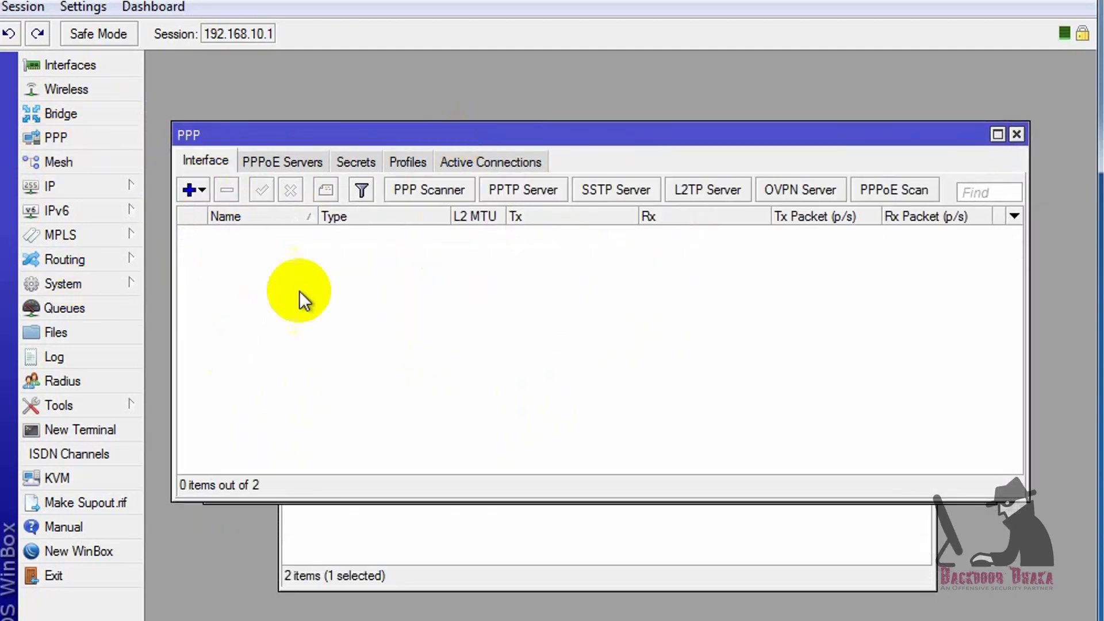
click(195, 189)
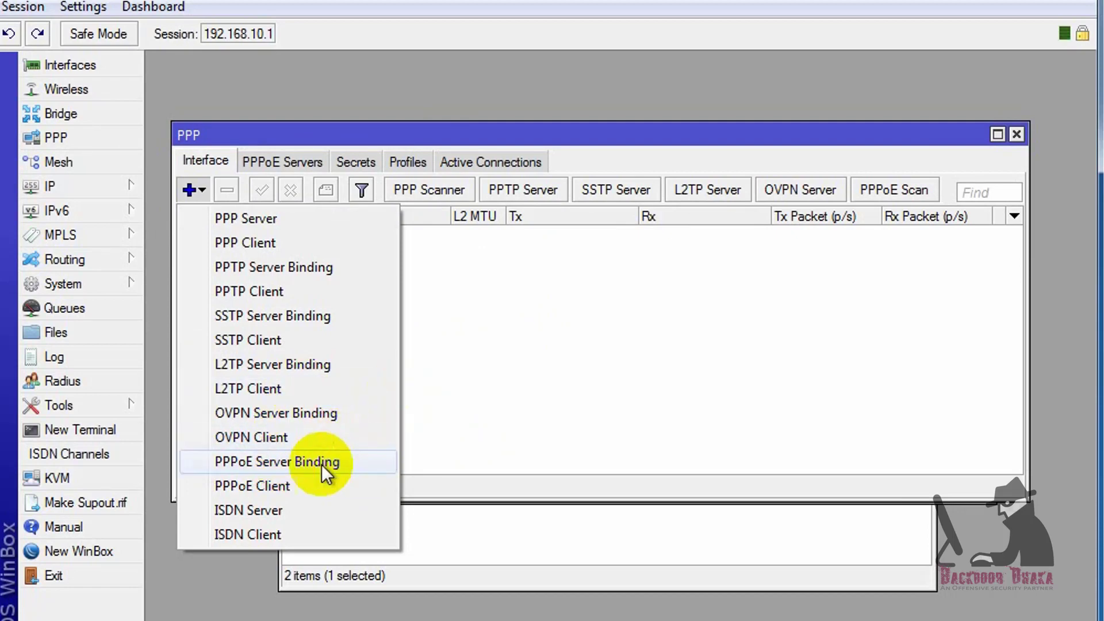
click(561, 391)
click(288, 161)
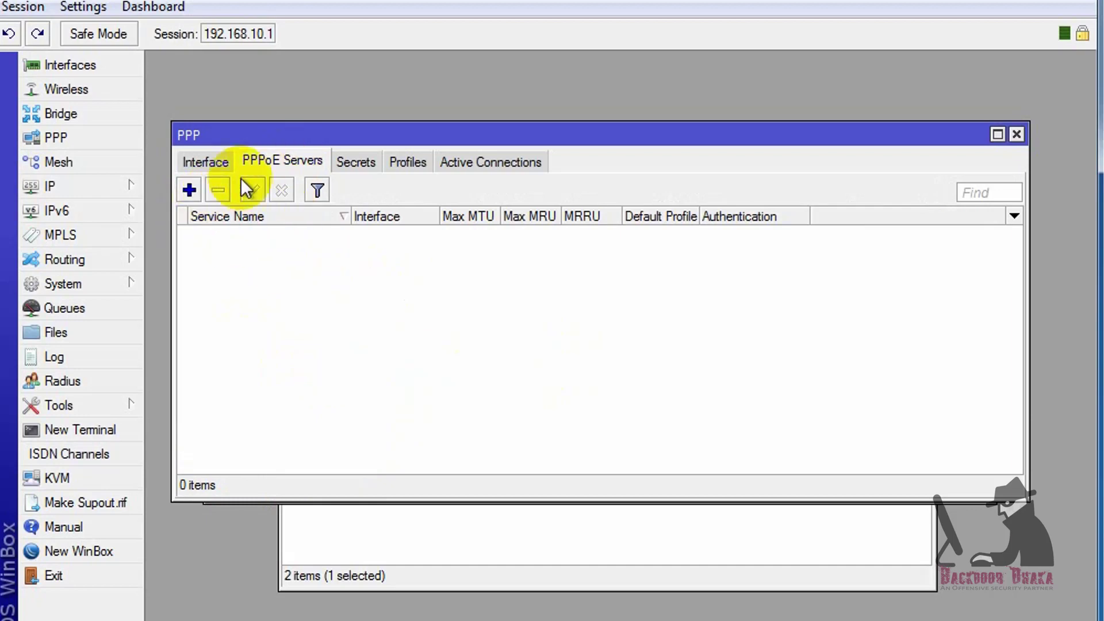
click(189, 189)
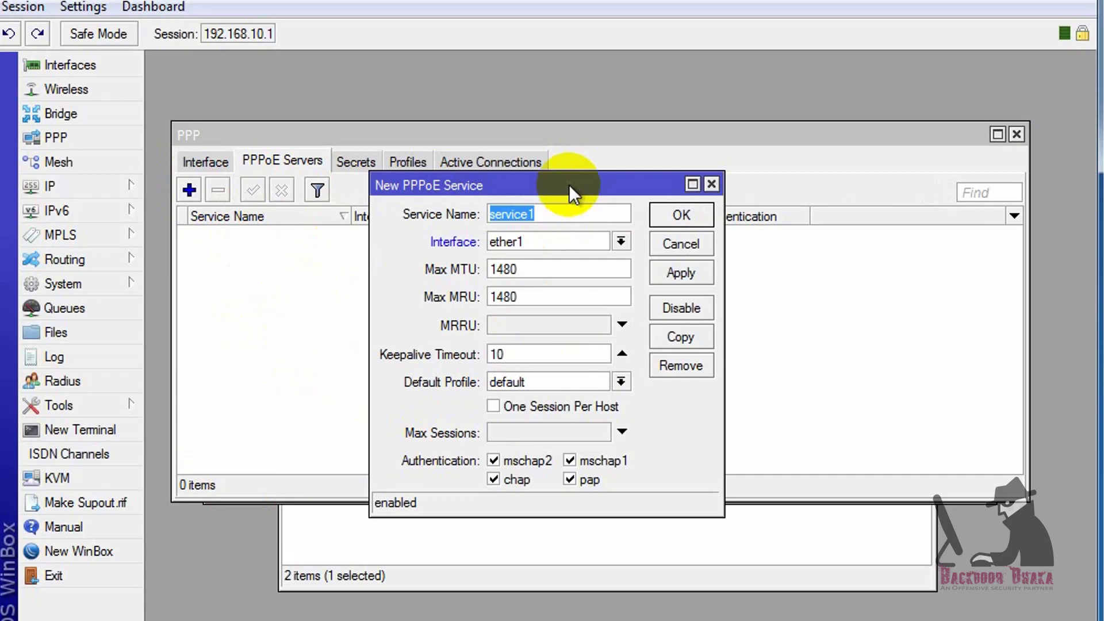
Name the service PPPoE_Server on ether2 with MRRU 1600 and one session per host
text(PPPoE_S)
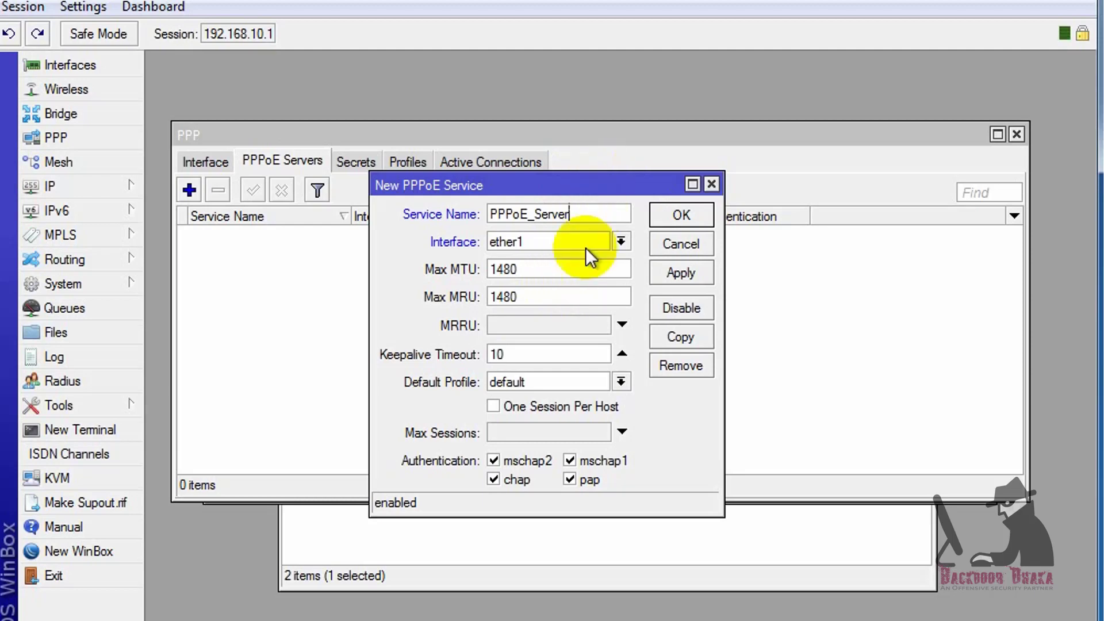
click(621, 241)
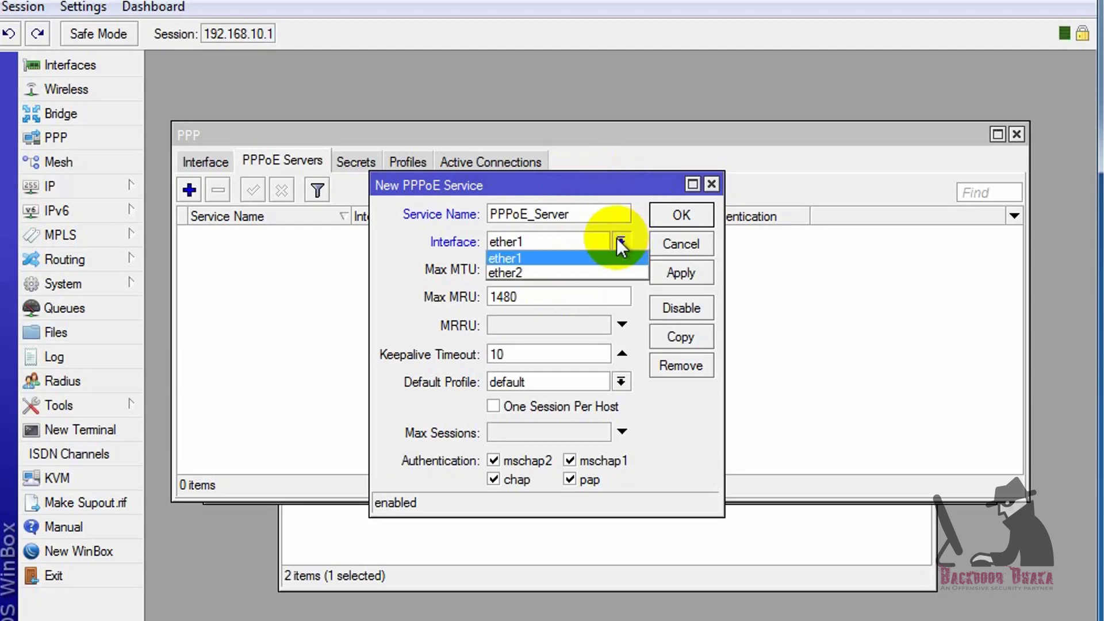
click(537, 273)
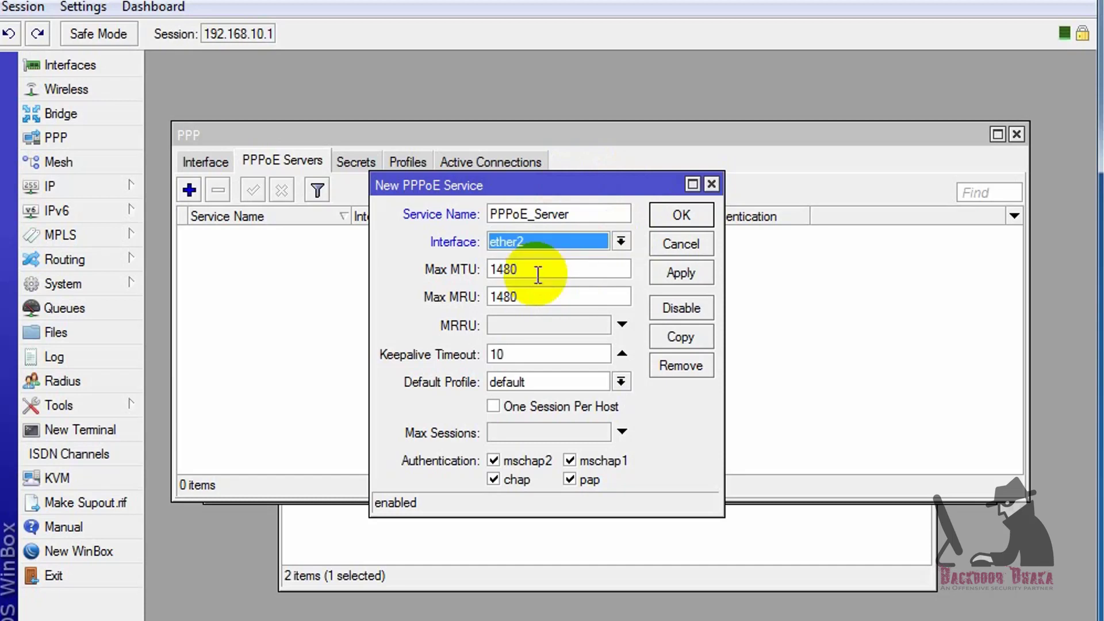
click(577, 273)
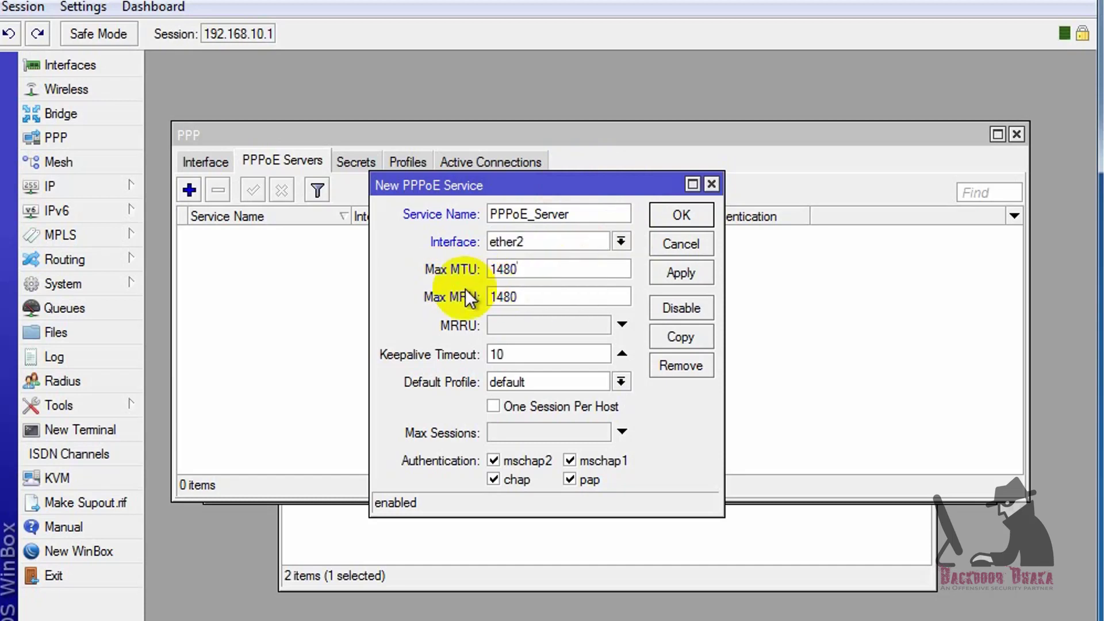
click(562, 326)
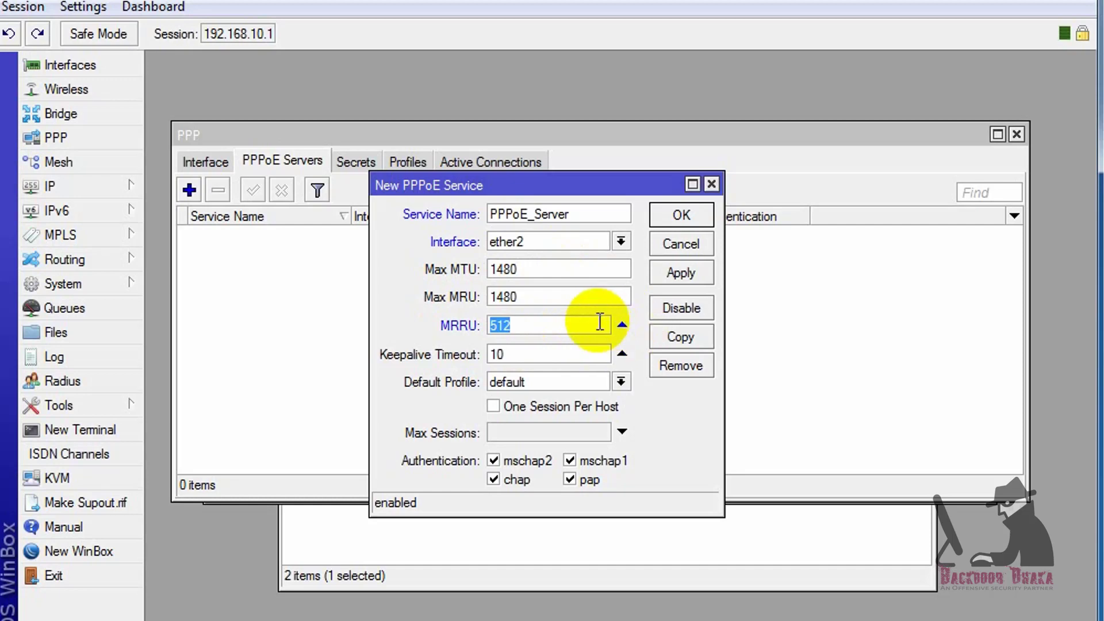
text(1600)
click(536, 406)
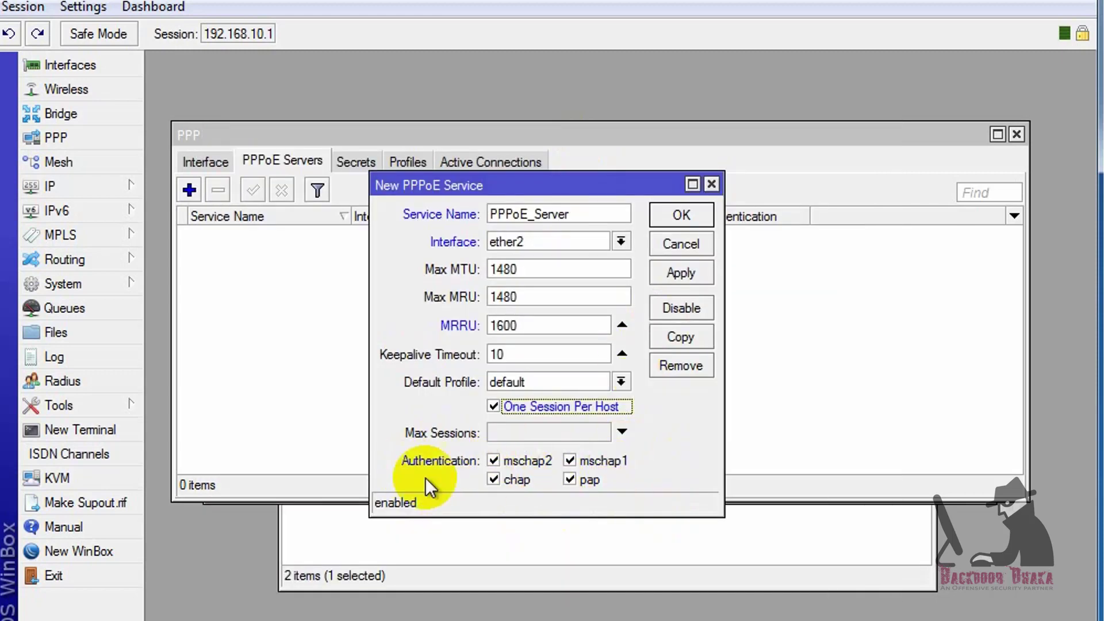
Turn off chap, mschap1 and mschap2, leaving only pap, and save the server
click(520, 480)
click(519, 462)
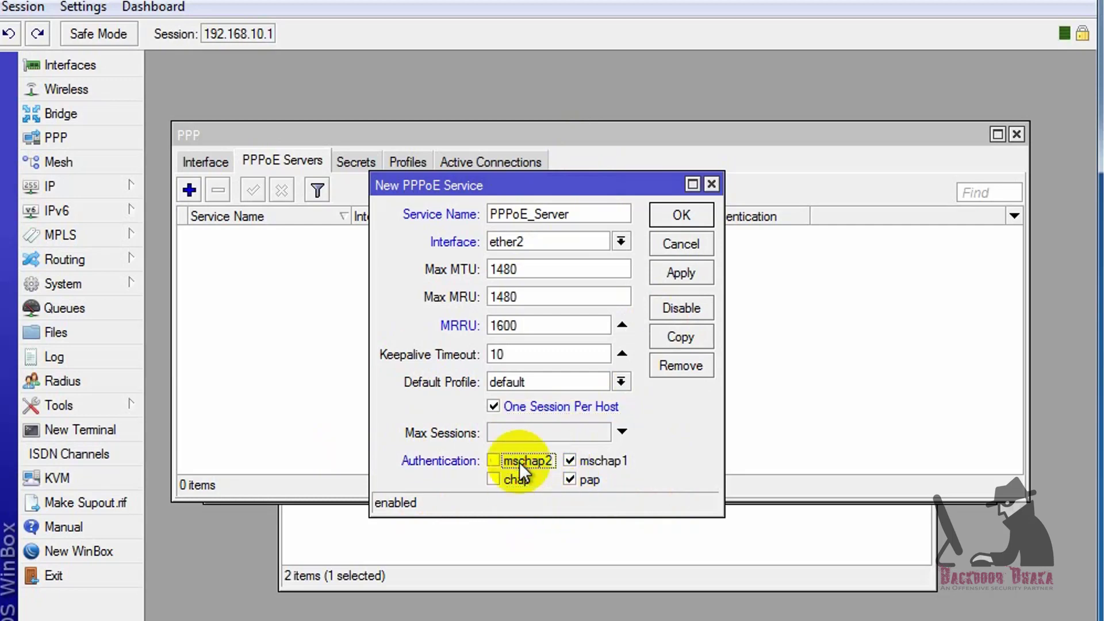
click(609, 461)
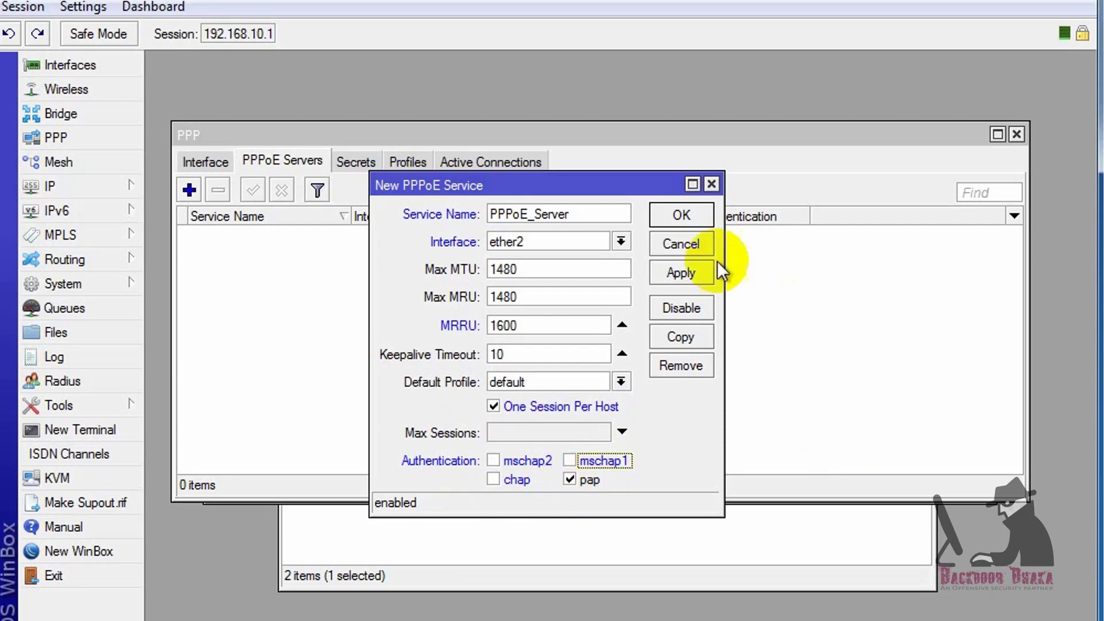
click(676, 273)
click(679, 218)
click(364, 233)
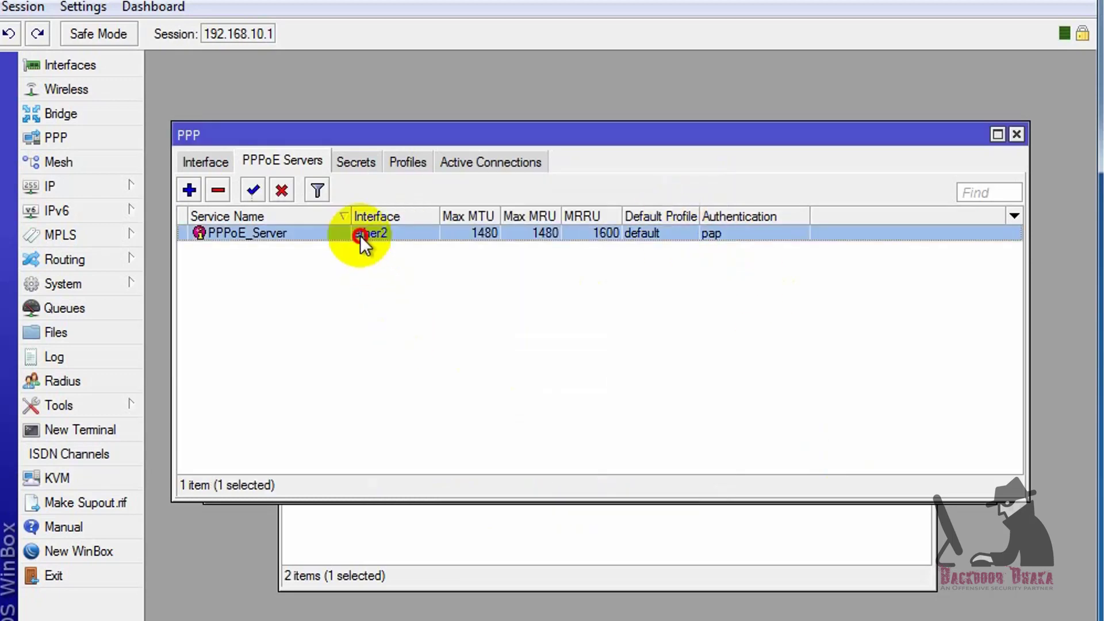
click(406, 162)
Create PPP profile 512k_Internet with local address 192.168.10.1 and remote pool 512k_pool
click(187, 190)
drag(715, 111, 550, 112)
click(427, 151)
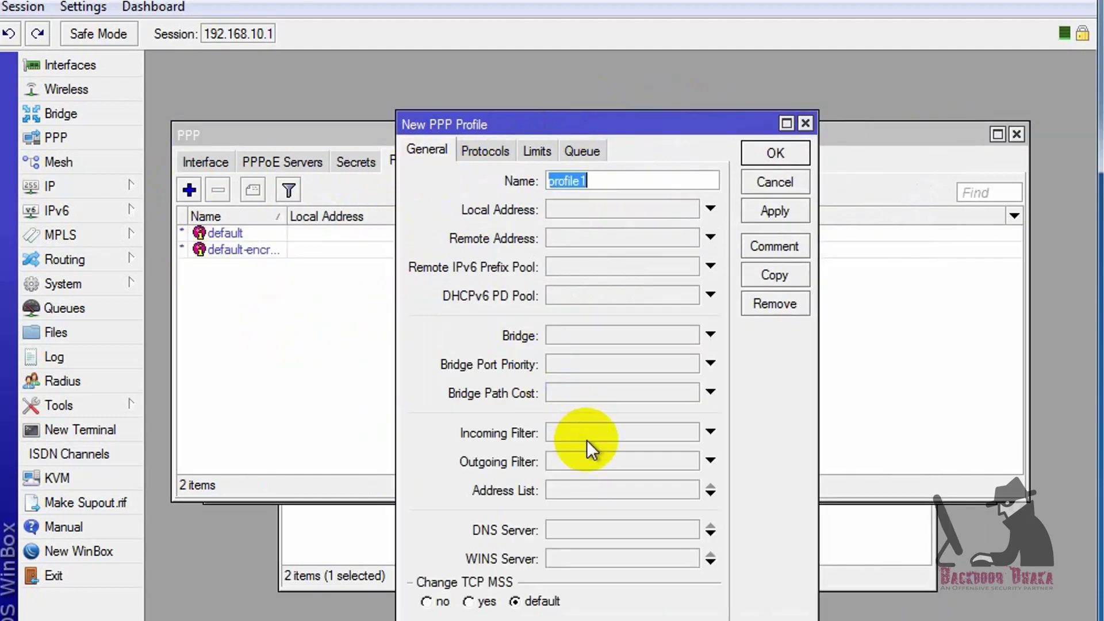
drag(619, 116, 647, 107)
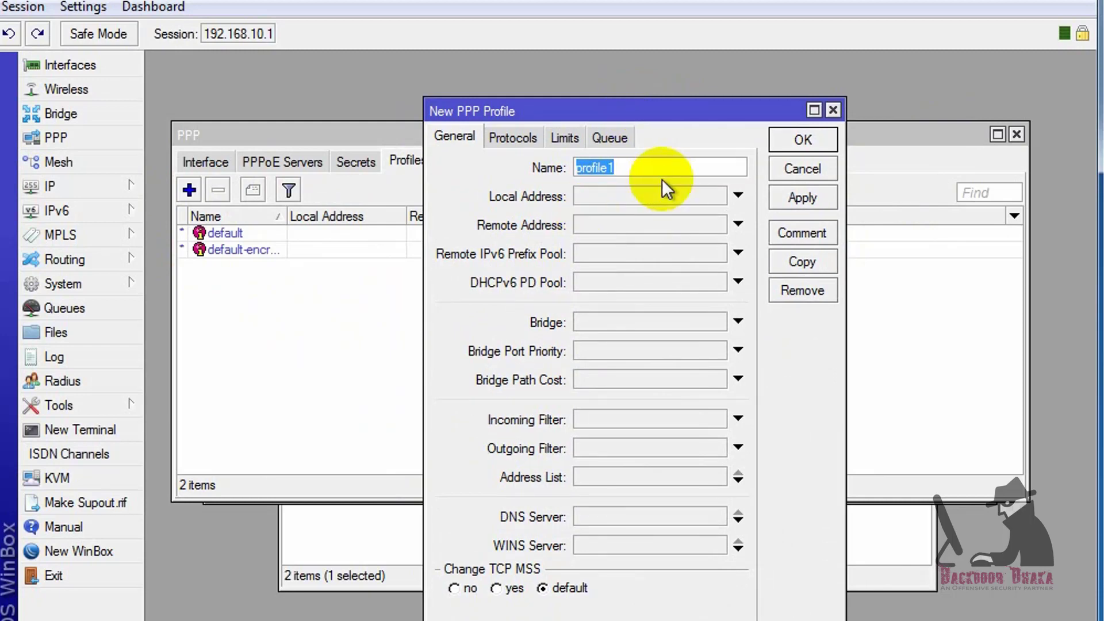
text(512k_Internet)
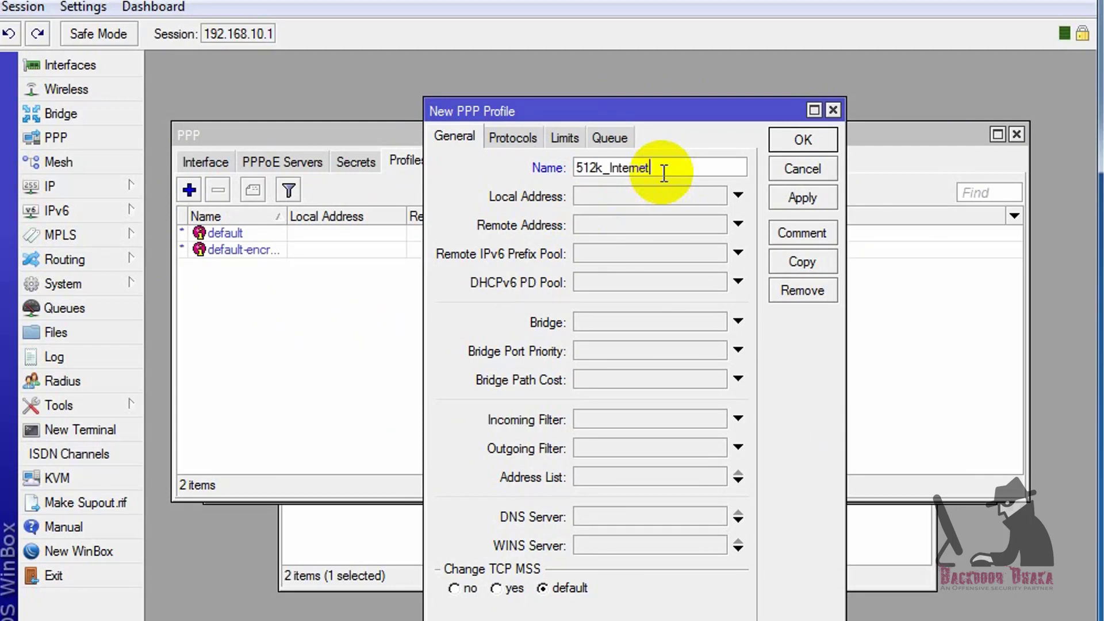
click(635, 197)
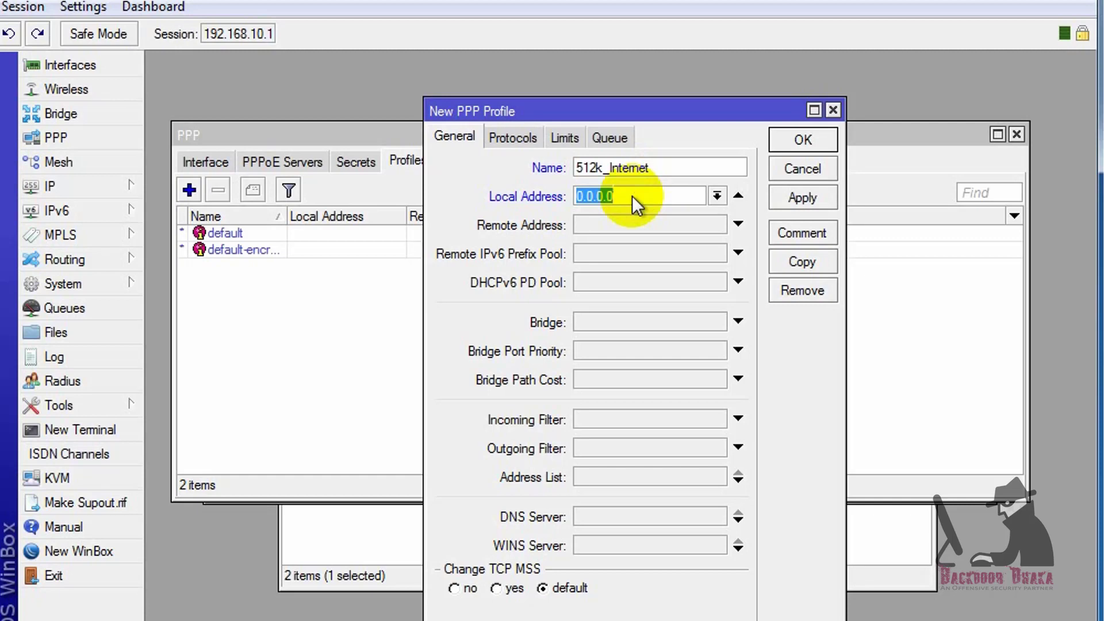
text(192.168.10.1)
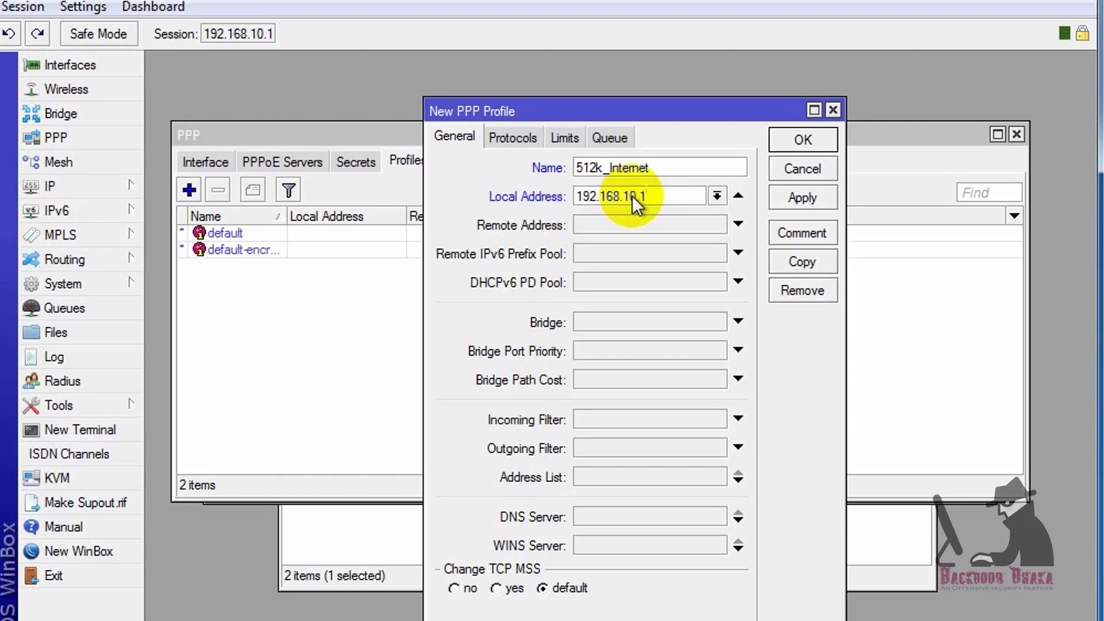
click(675, 223)
click(717, 226)
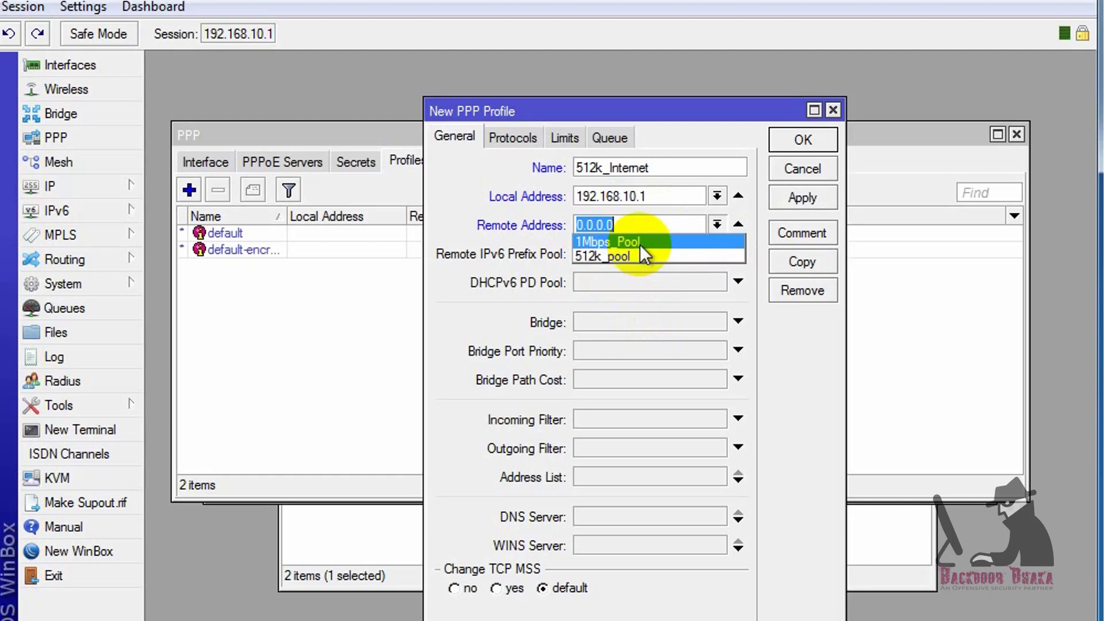
text(192.168)
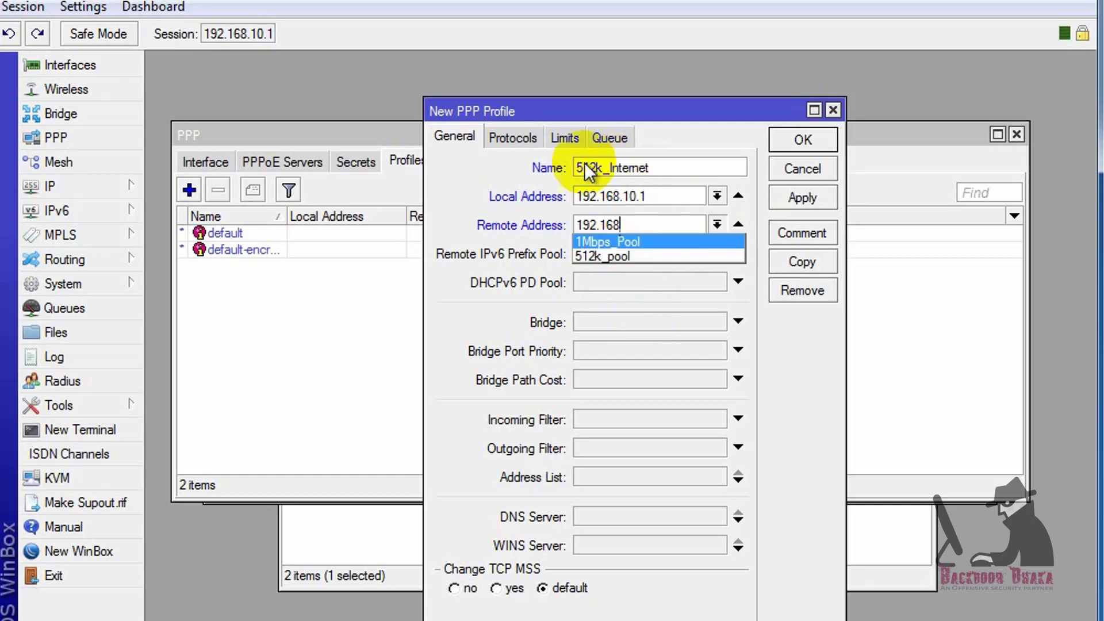
click(588, 257)
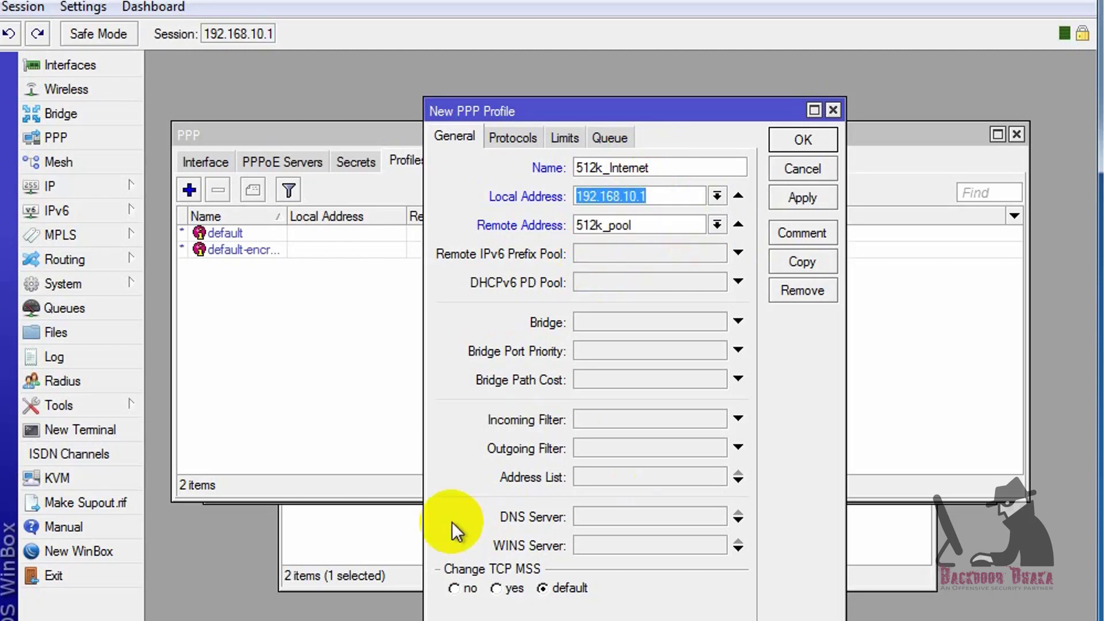
Add DNS servers 192.168.10.1 and 8.8.8.8 to the profile
click(631, 524)
text(192.168.10.1)
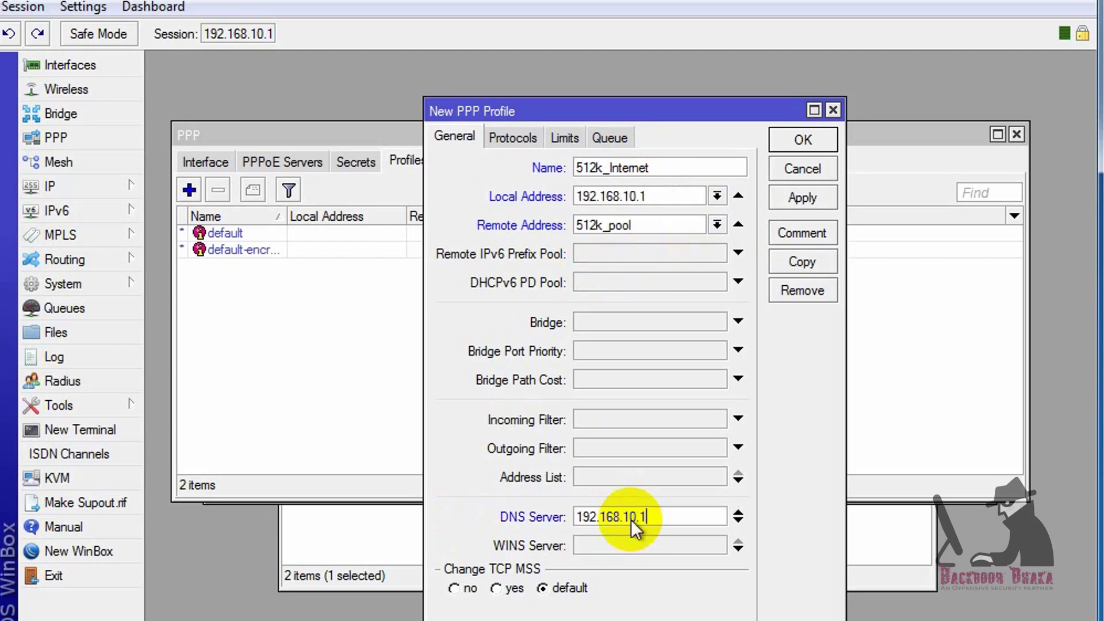
click(738, 521)
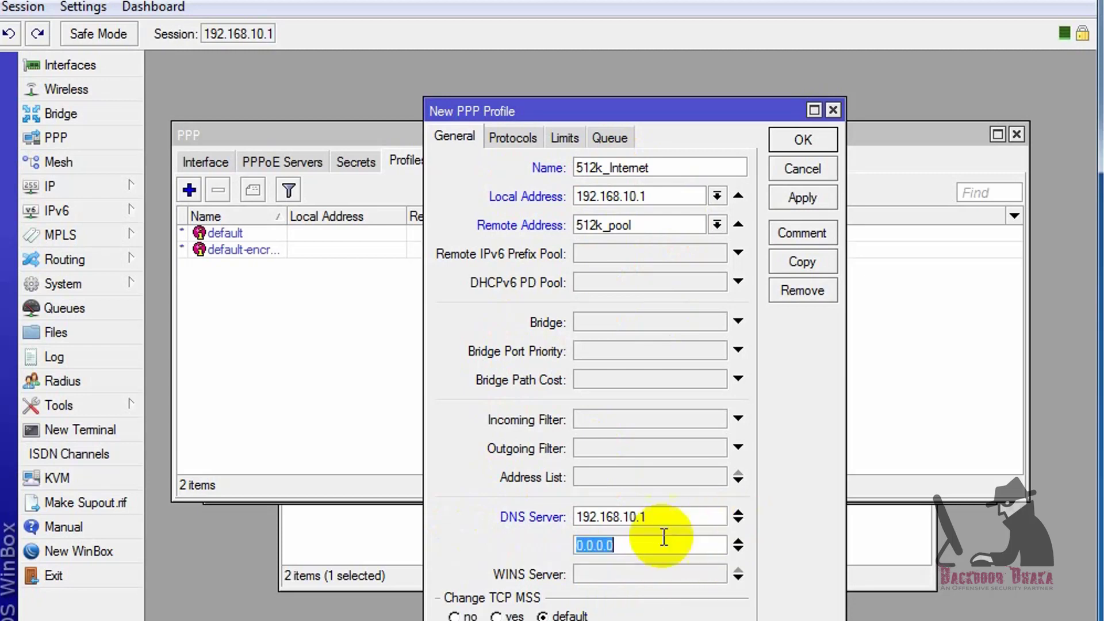
text(8.8.8.8)
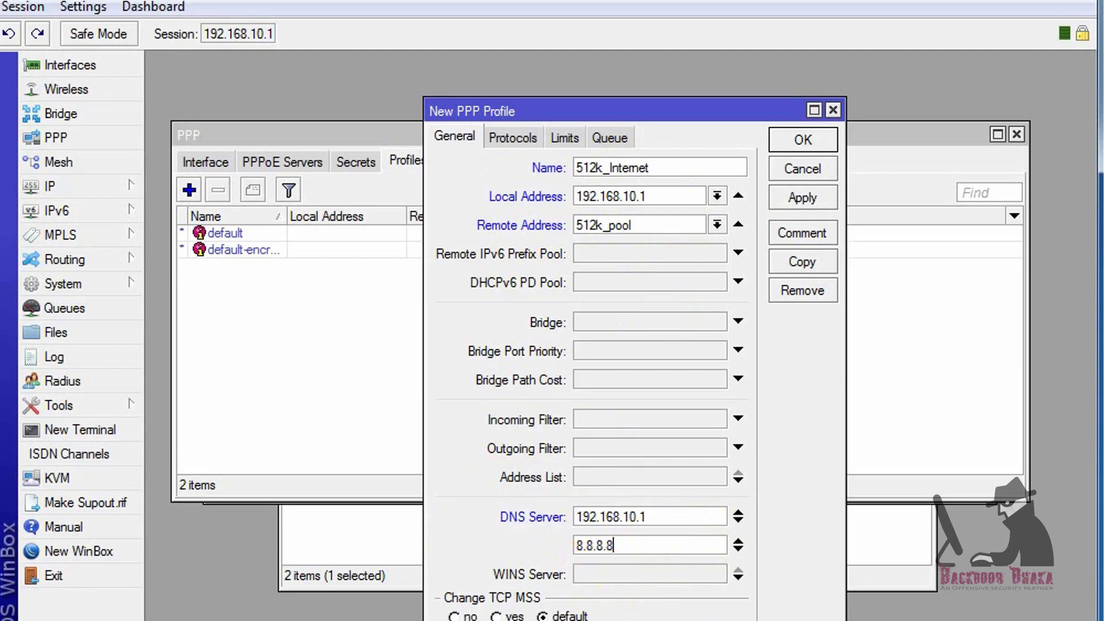
drag(677, 518, 532, 520)
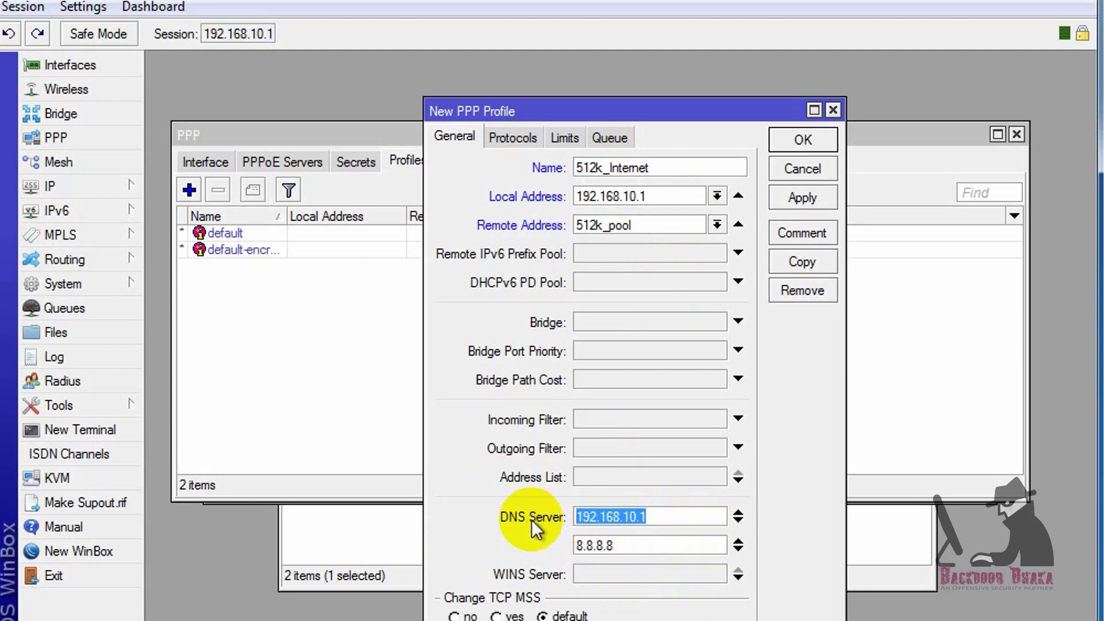
click(646, 519)
drag(639, 550, 549, 552)
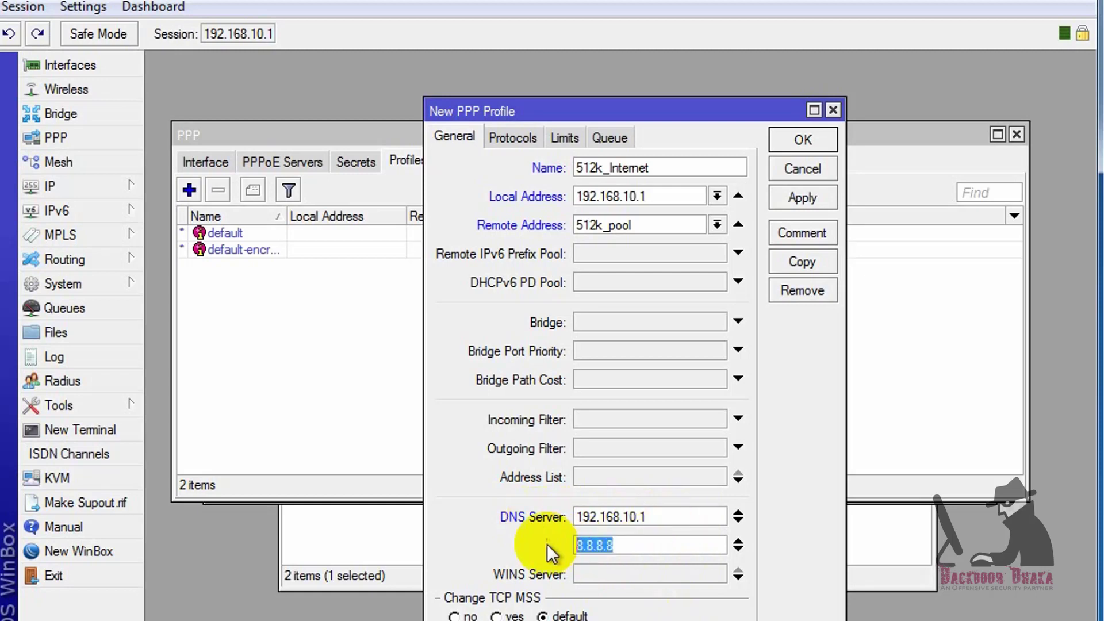
click(523, 136)
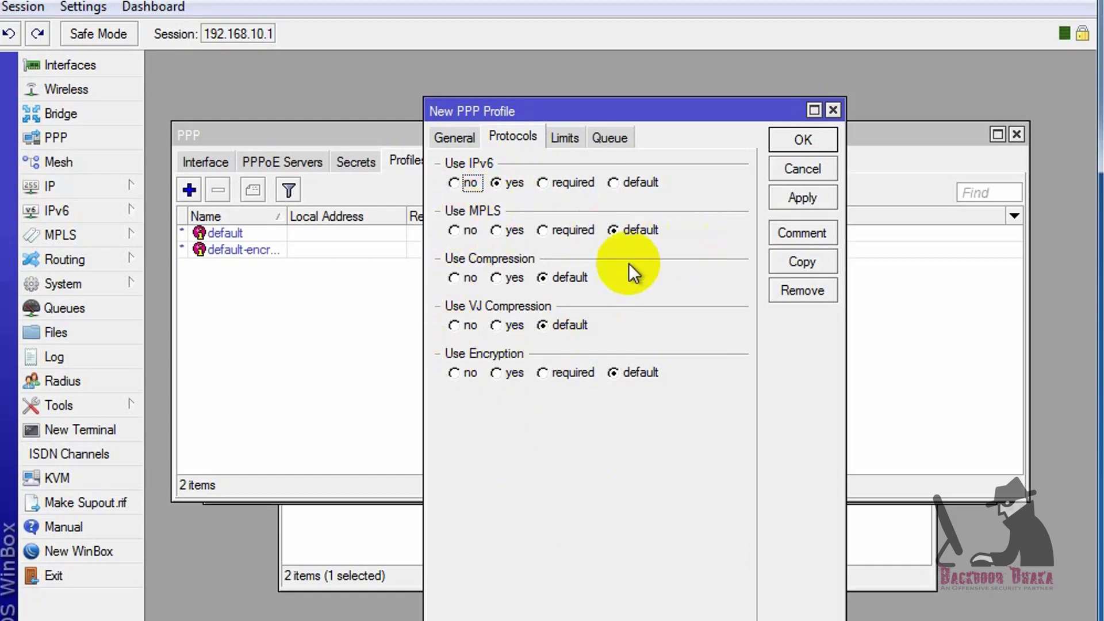
View the new profile's Limits settings, then glance back at its General settings
click(565, 138)
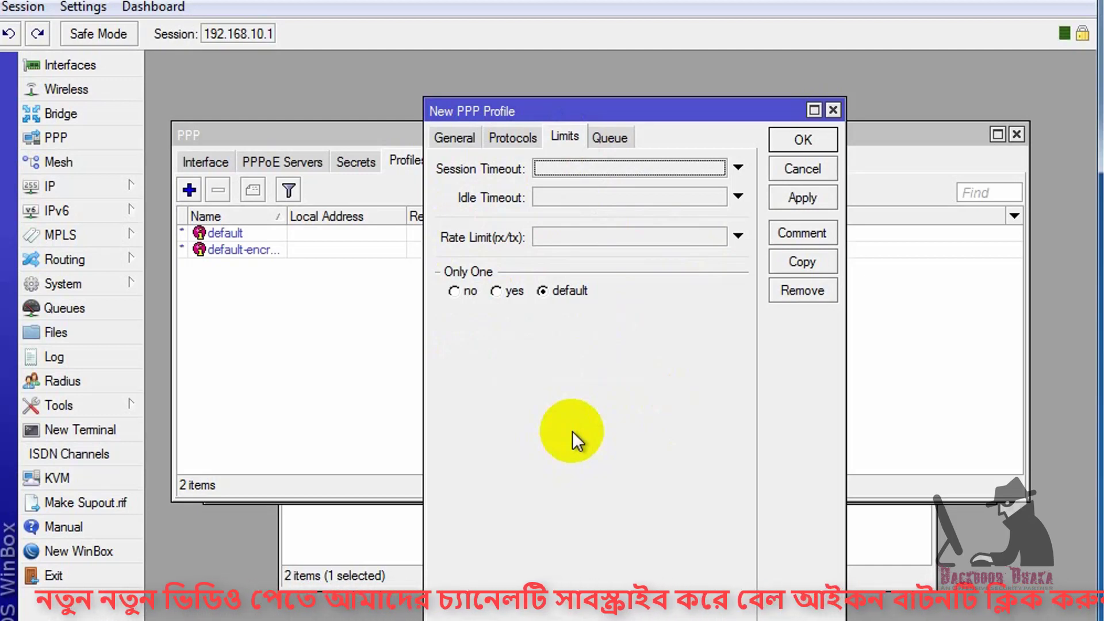
click(466, 141)
Enter a 512k/512k rate limit on the profile's Limits tab
click(561, 137)
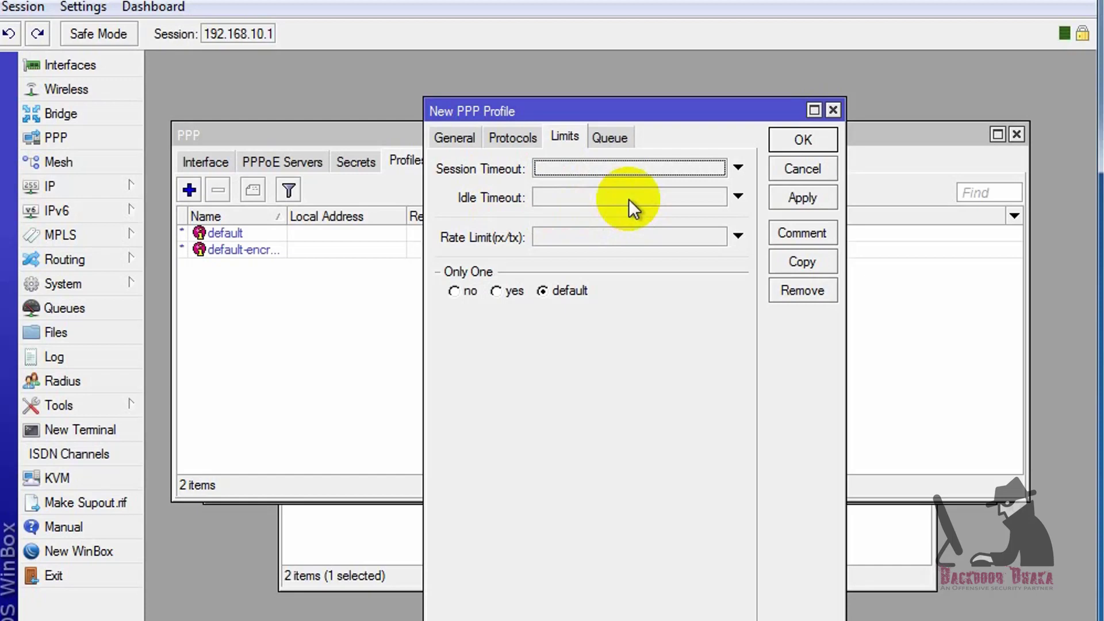
click(602, 237)
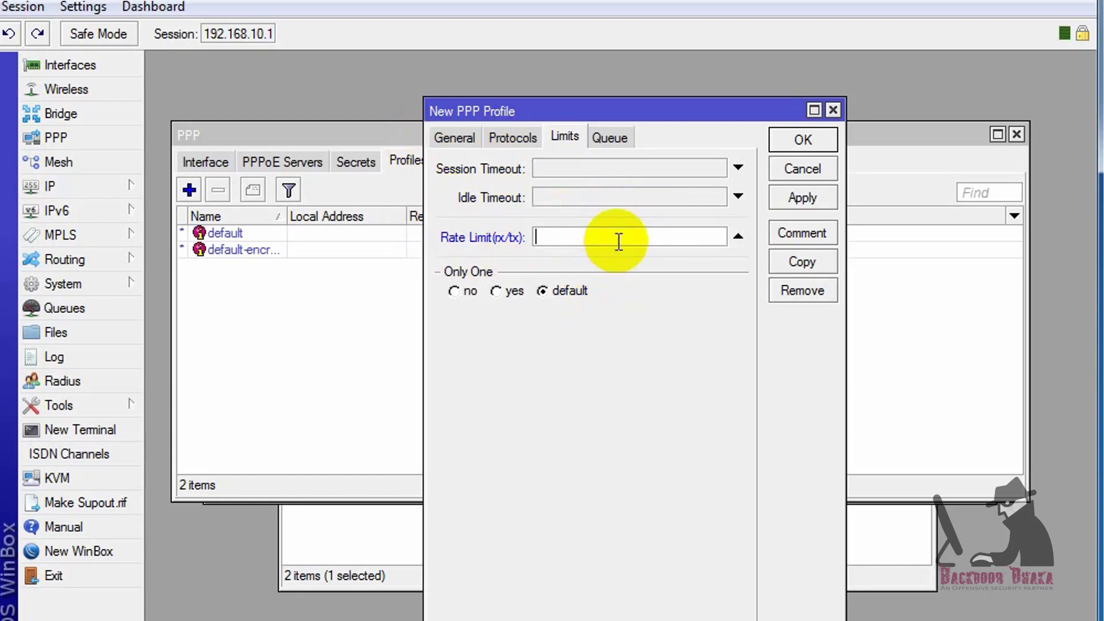
text(512000/512000)
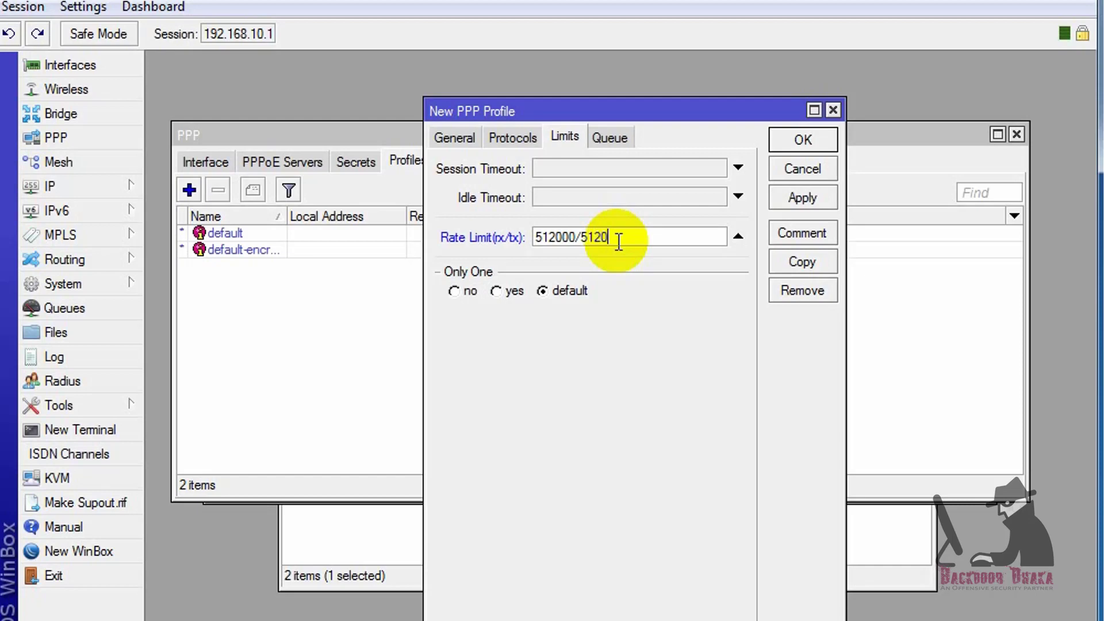
drag(577, 236, 538, 236)
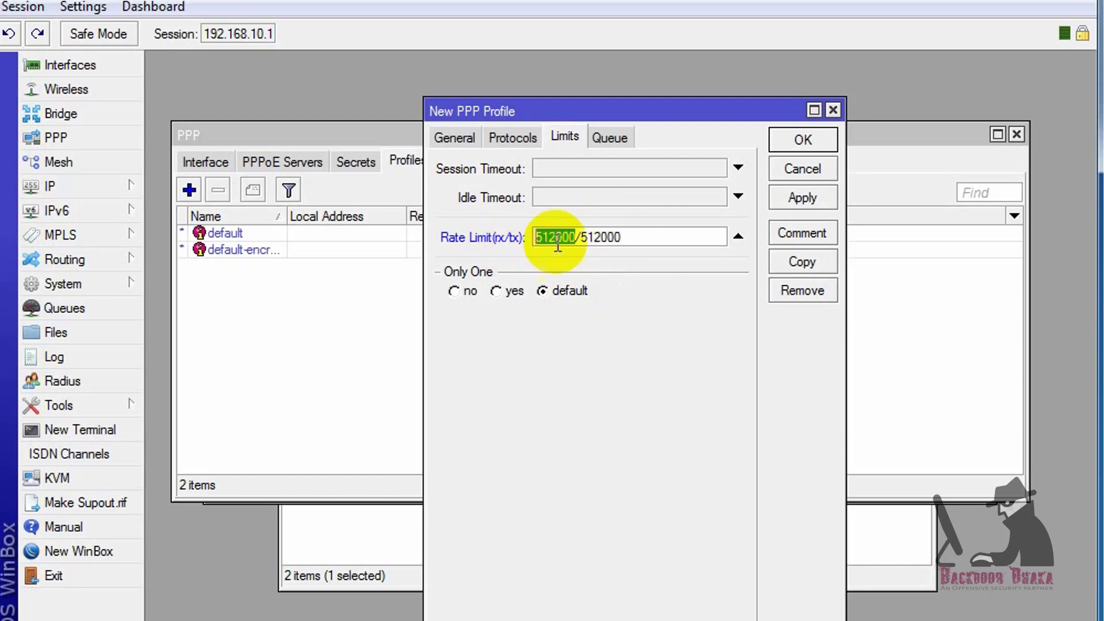
drag(653, 236, 394, 241)
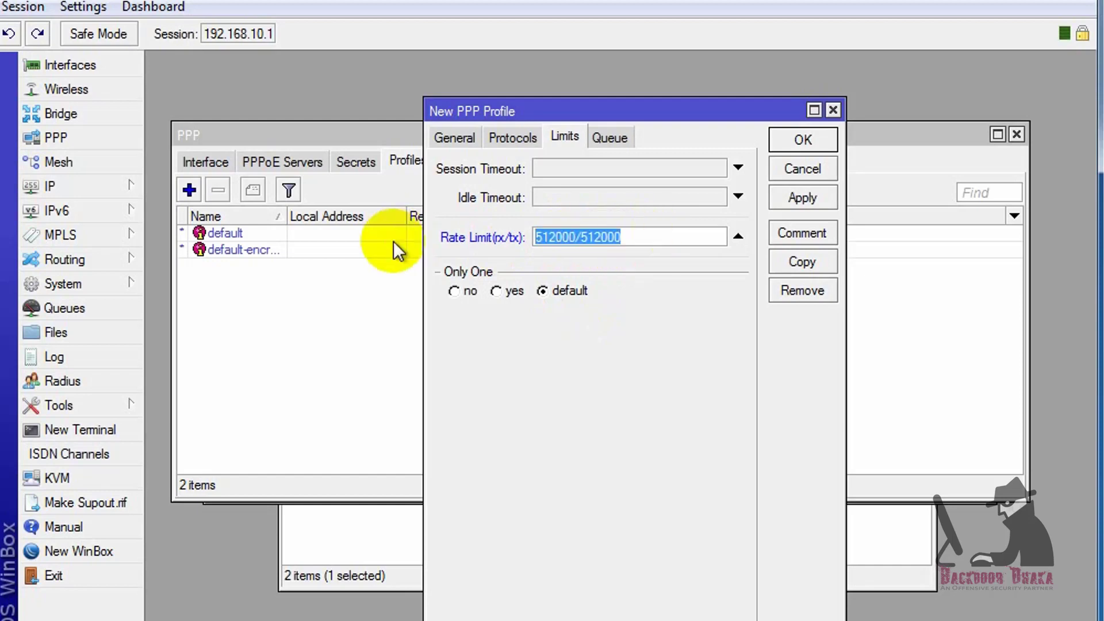
text(512k)
key(ctrl+a)
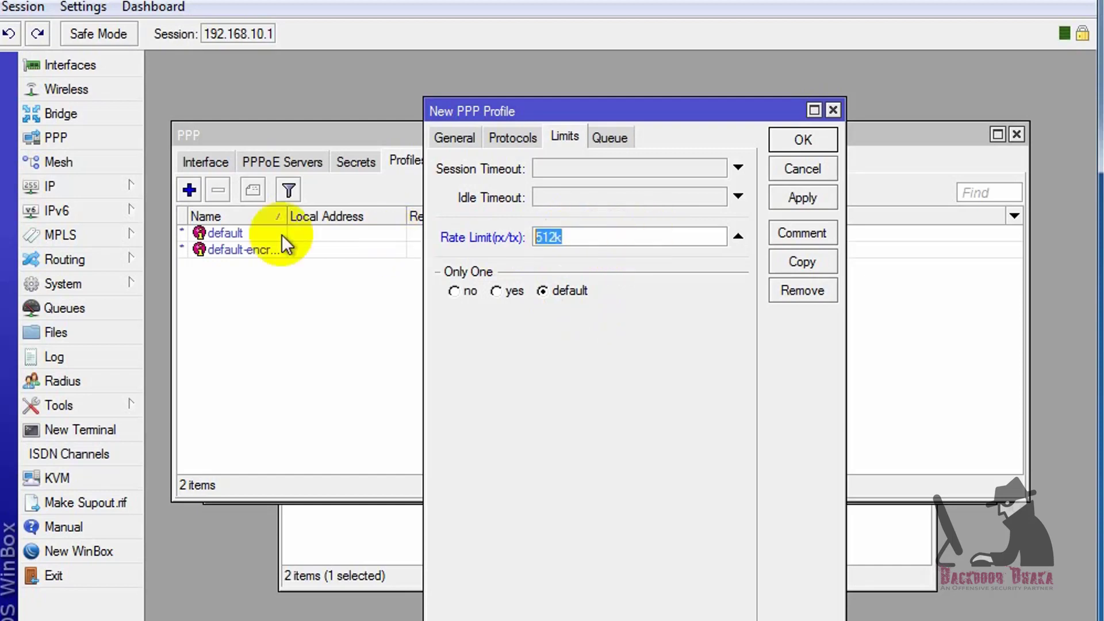
text(512k/512k)
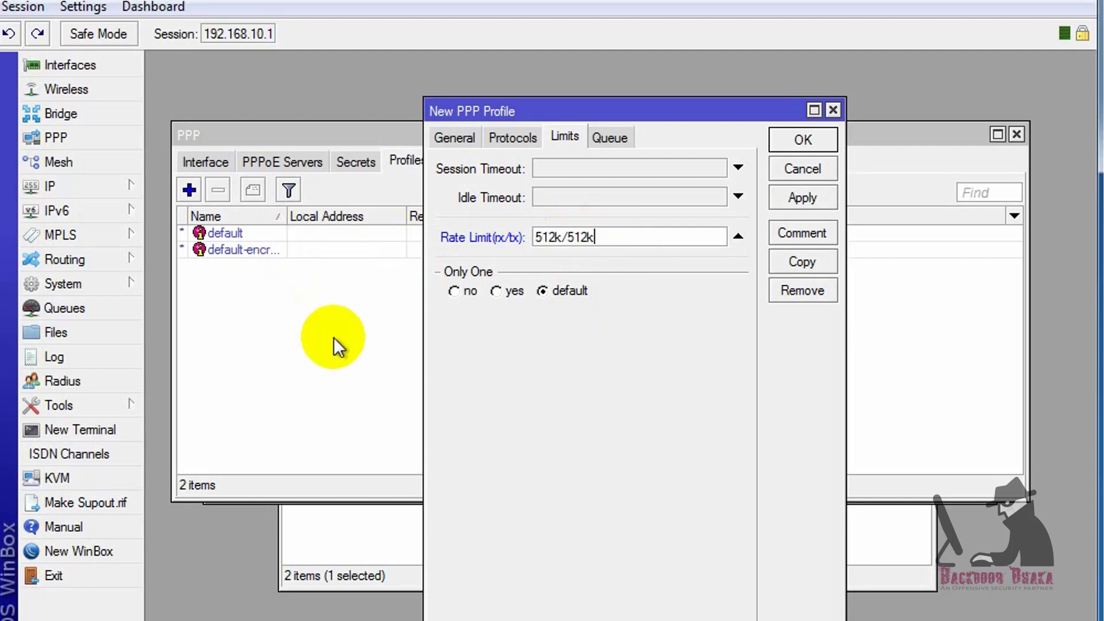
Set Only One to yes and review the Queue insertion position, keeping bottom
click(495, 292)
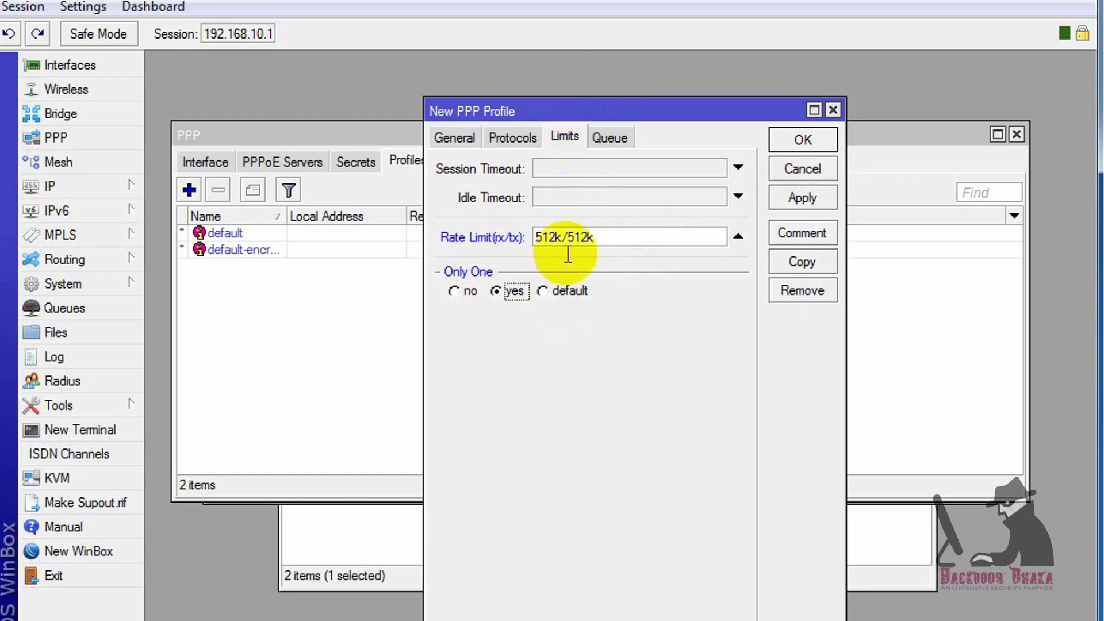
click(599, 135)
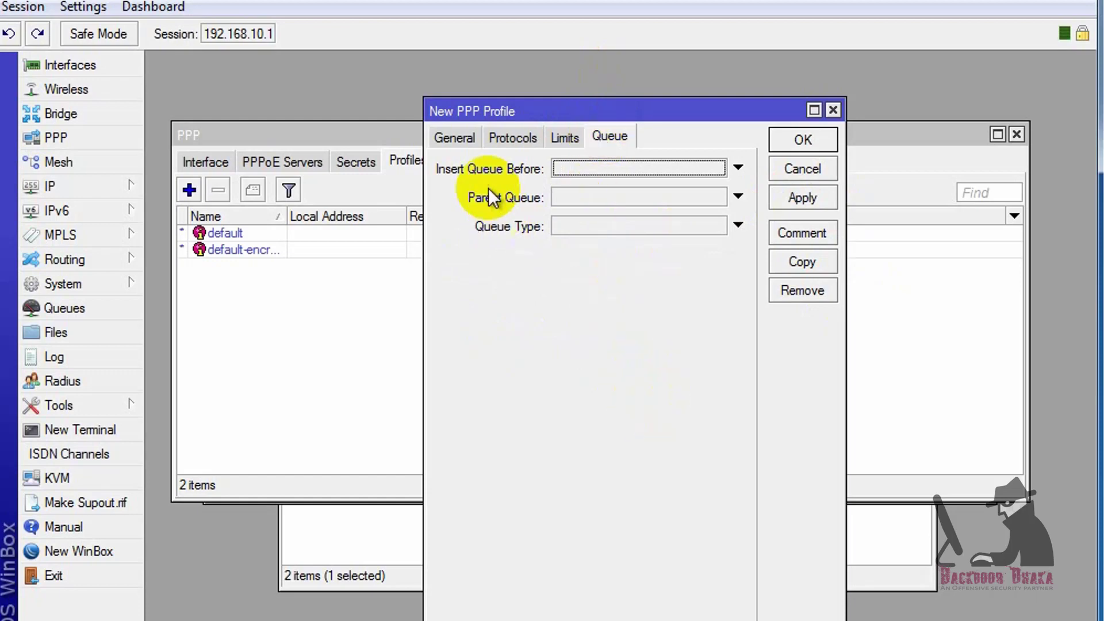
click(737, 168)
click(720, 167)
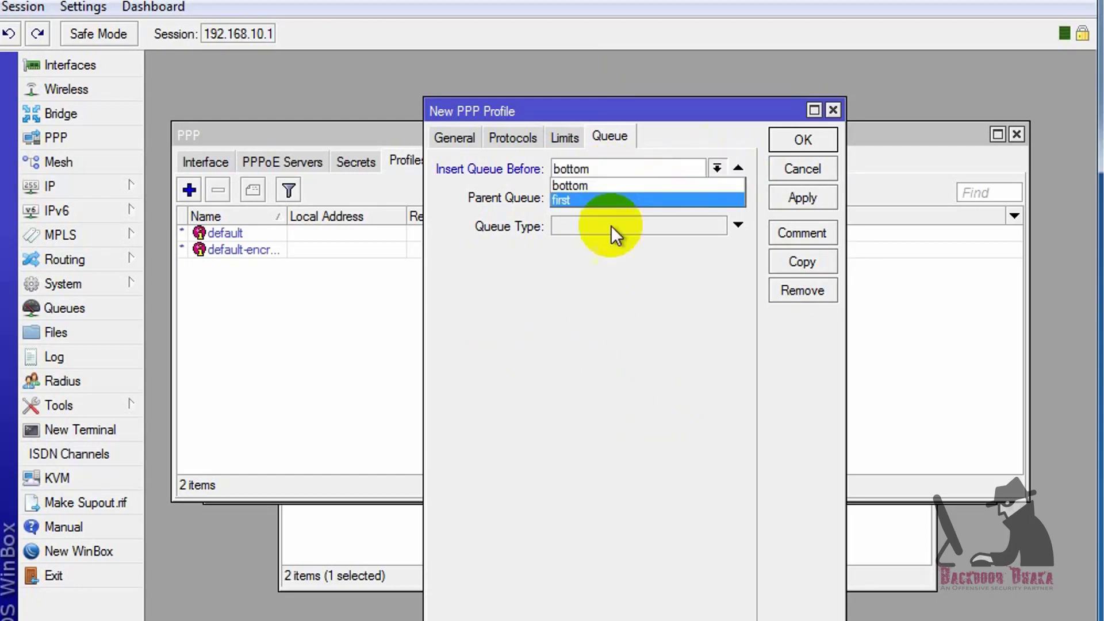
click(601, 314)
click(716, 168)
click(593, 292)
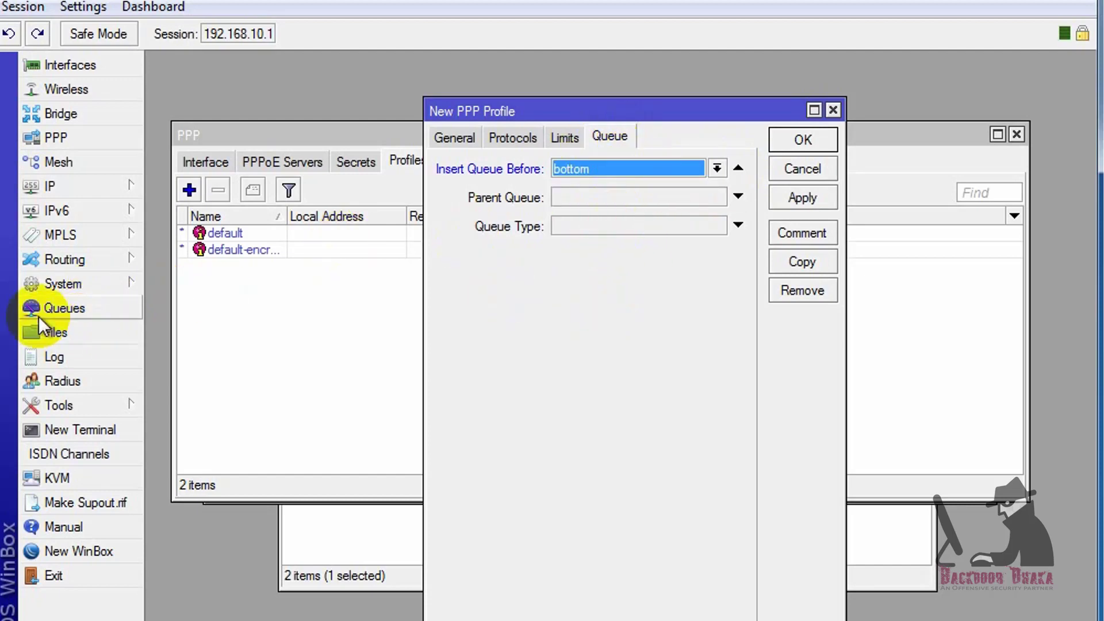
click(738, 225)
Recheck the 512k/512k rate limit and save the 512k_Internet profile
click(565, 138)
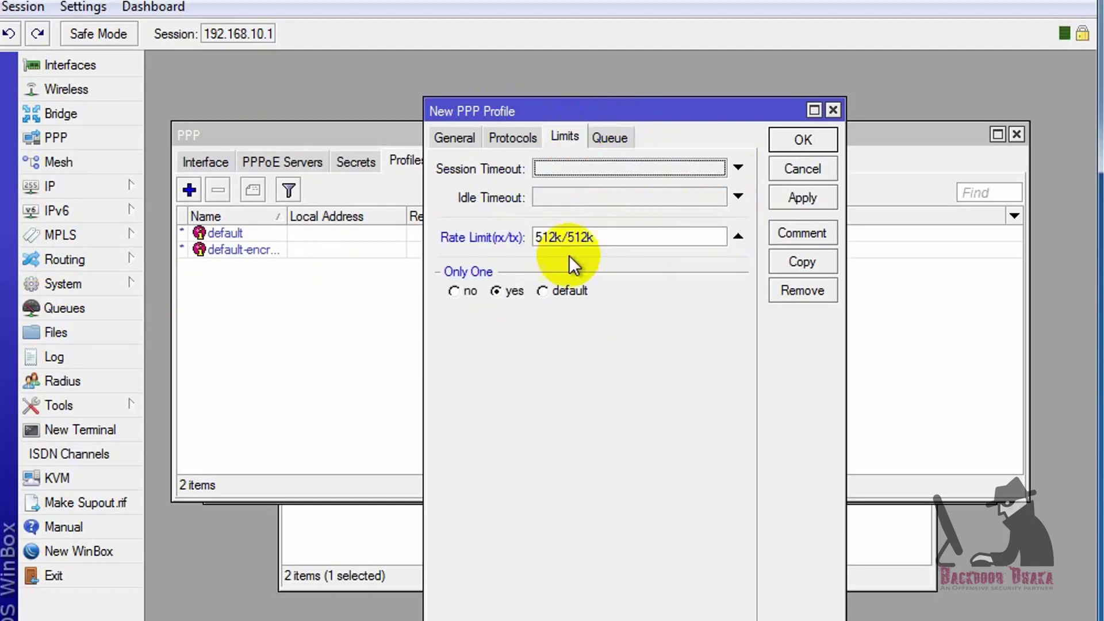
drag(629, 236, 448, 233)
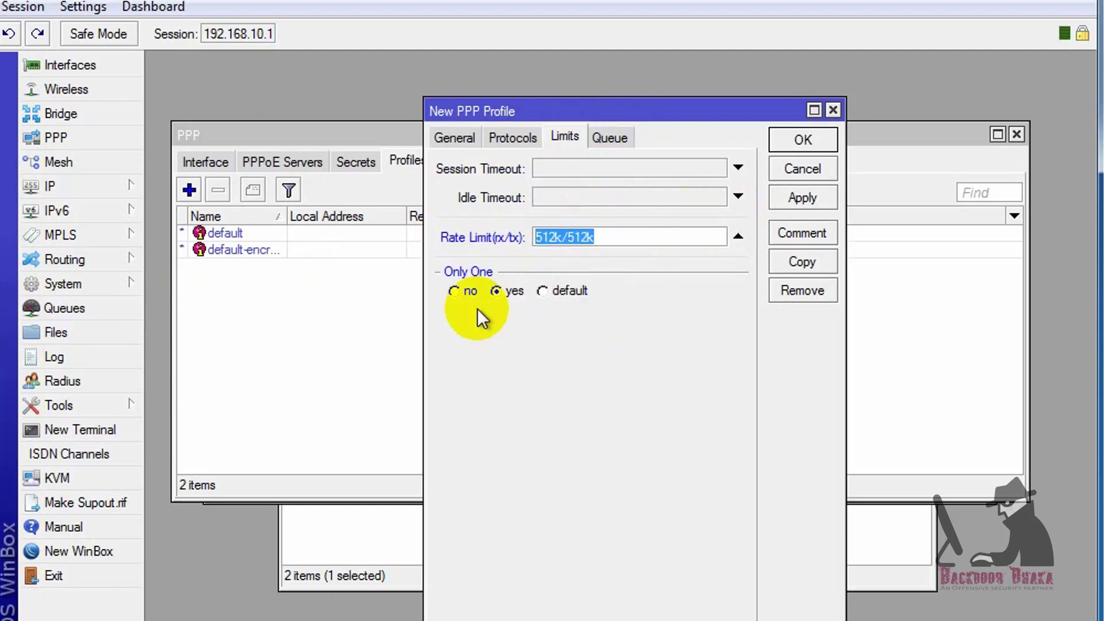
click(803, 197)
click(803, 139)
click(326, 234)
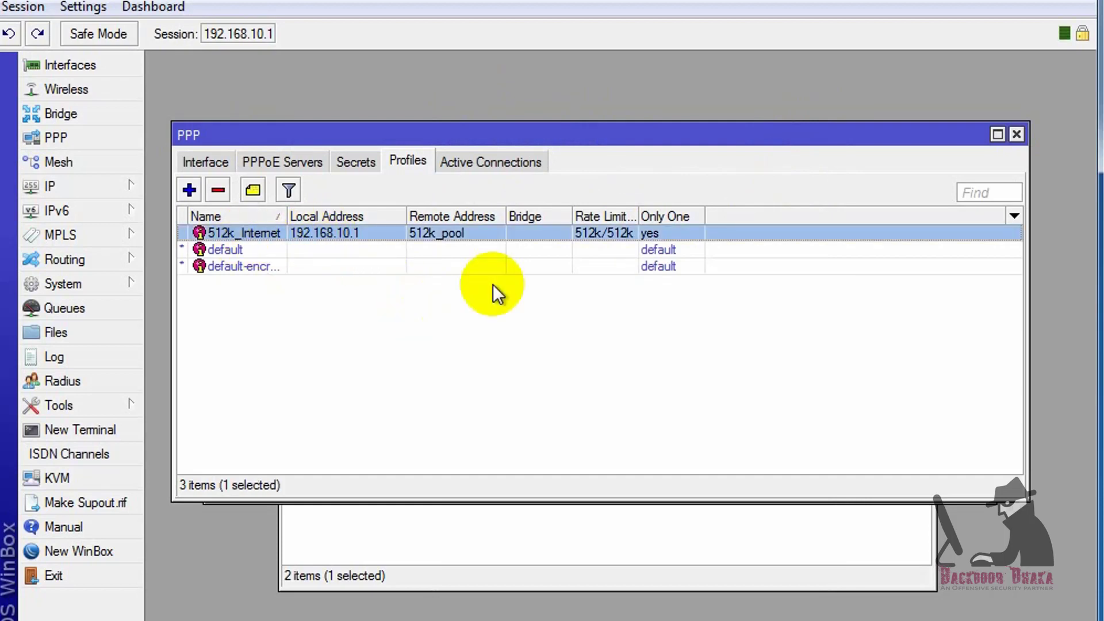
Start a new profile with local address 192.168.11.1 and remote pool 1Mbps_Pool
click(190, 191)
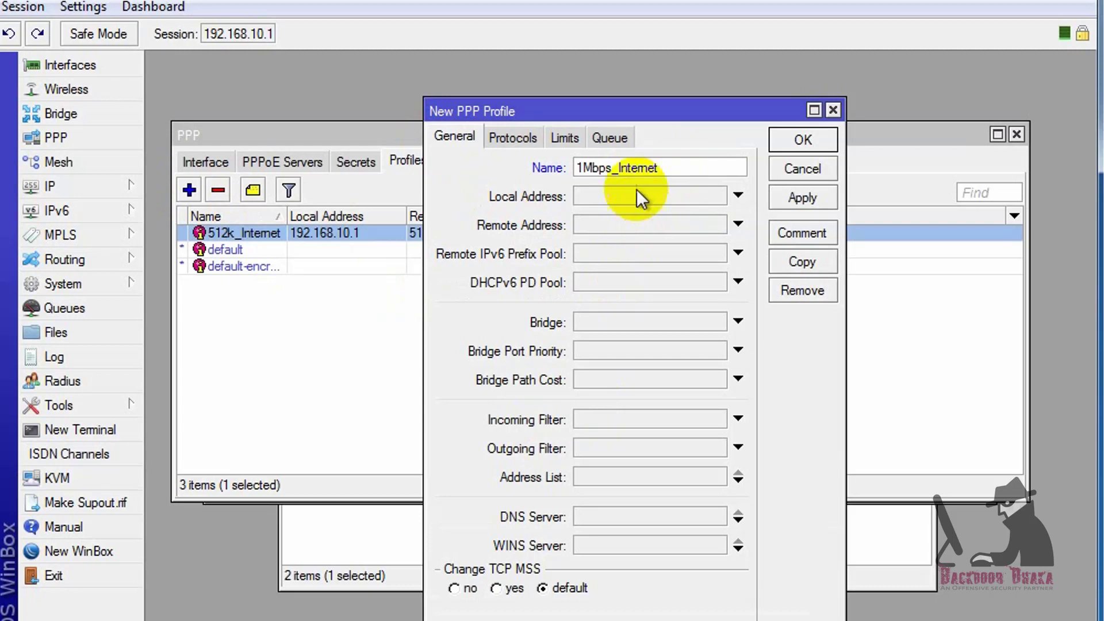
click(636, 196)
text(192.168.11.1)
drag(671, 196, 543, 194)
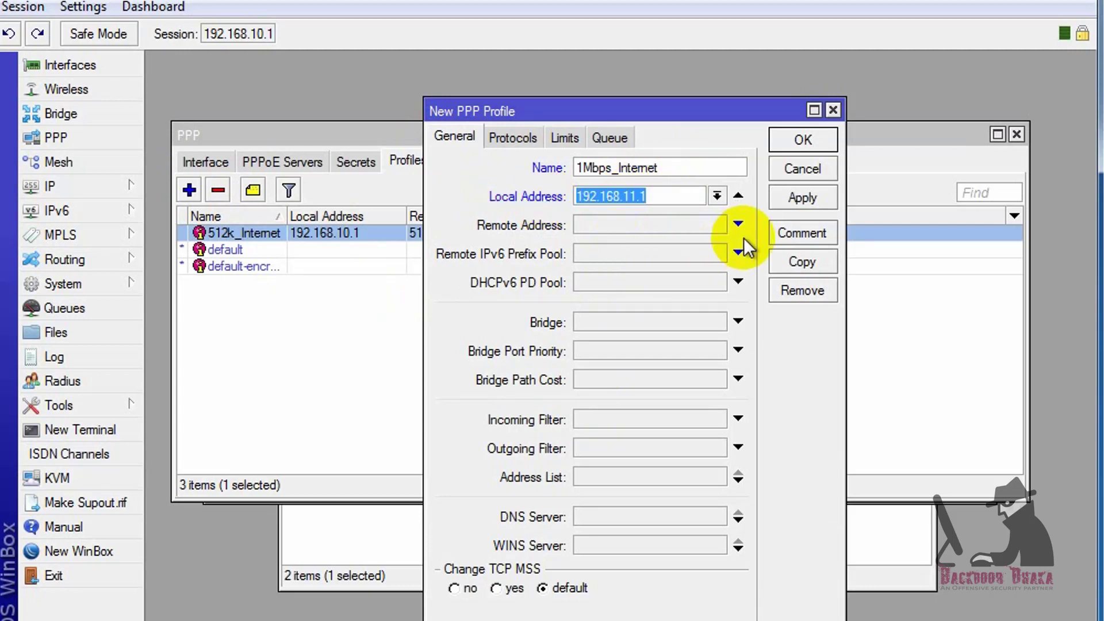
click(716, 227)
click(717, 224)
click(598, 242)
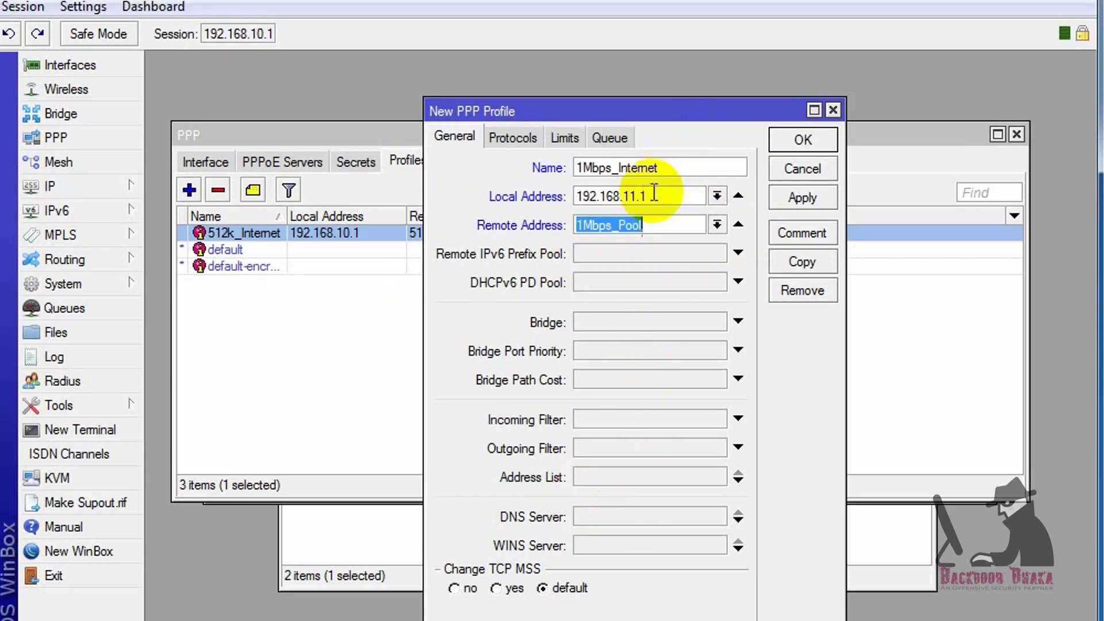
Set the profile's DNS servers to 192.168.11.1 and 8.8.8.8
drag(653, 196, 441, 212)
key(ctrl+c)
click(606, 515)
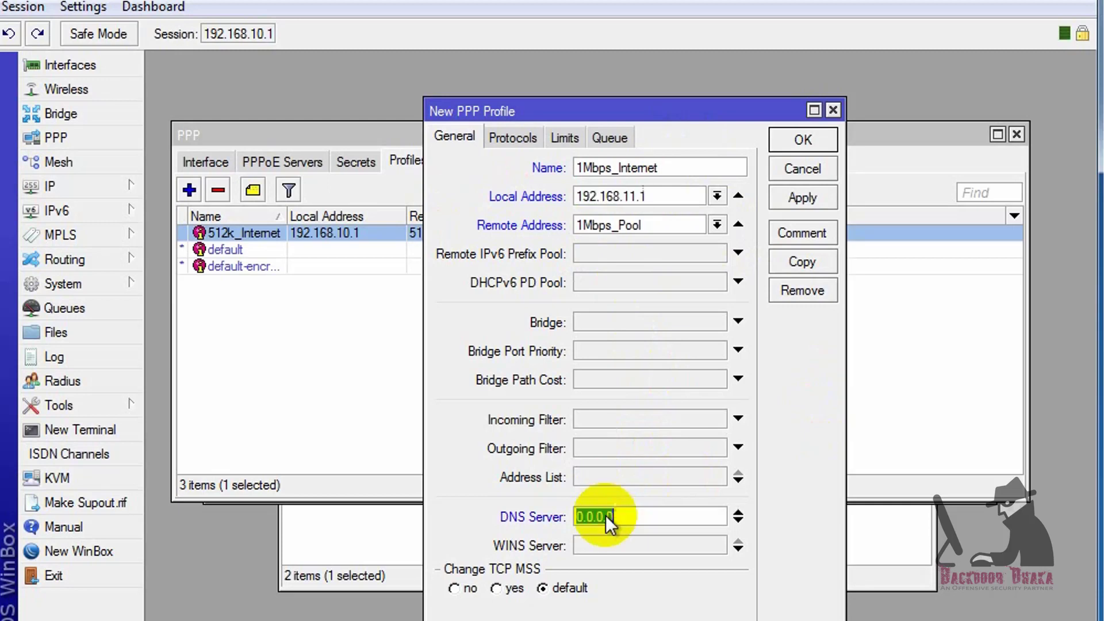
key(ctrl+v)
click(738, 521)
text(8.8.8.8)
Give it rate limit 1024000/1024000 with Only One yes, and save the profile
click(564, 138)
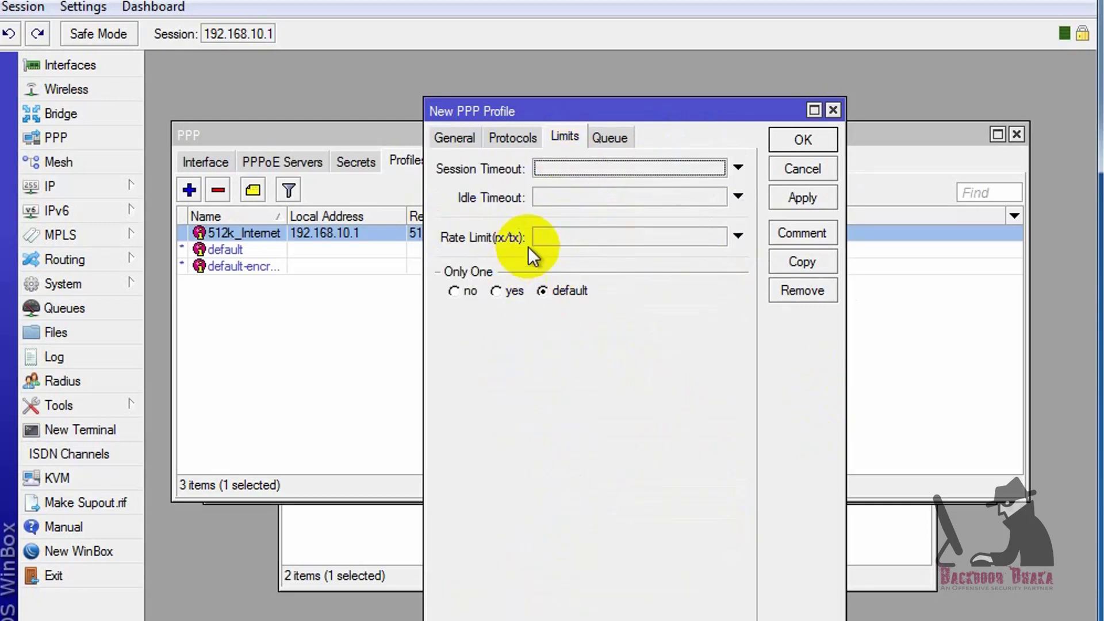
click(665, 237)
text(1024k/1024000)
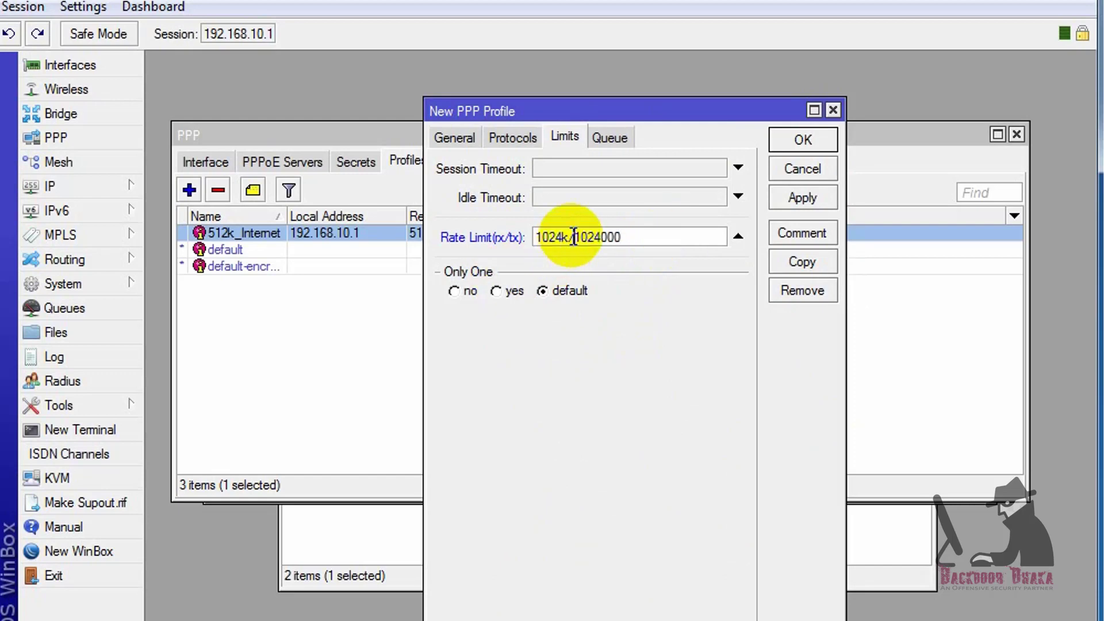
key(BackSpace)
text(000)
click(506, 290)
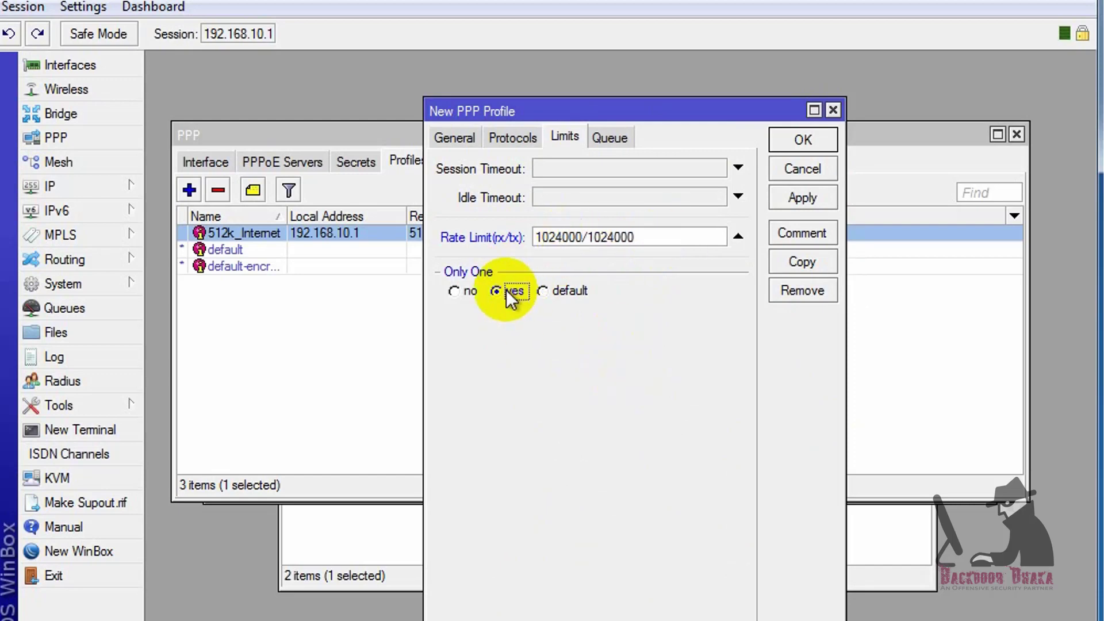
click(802, 202)
click(803, 141)
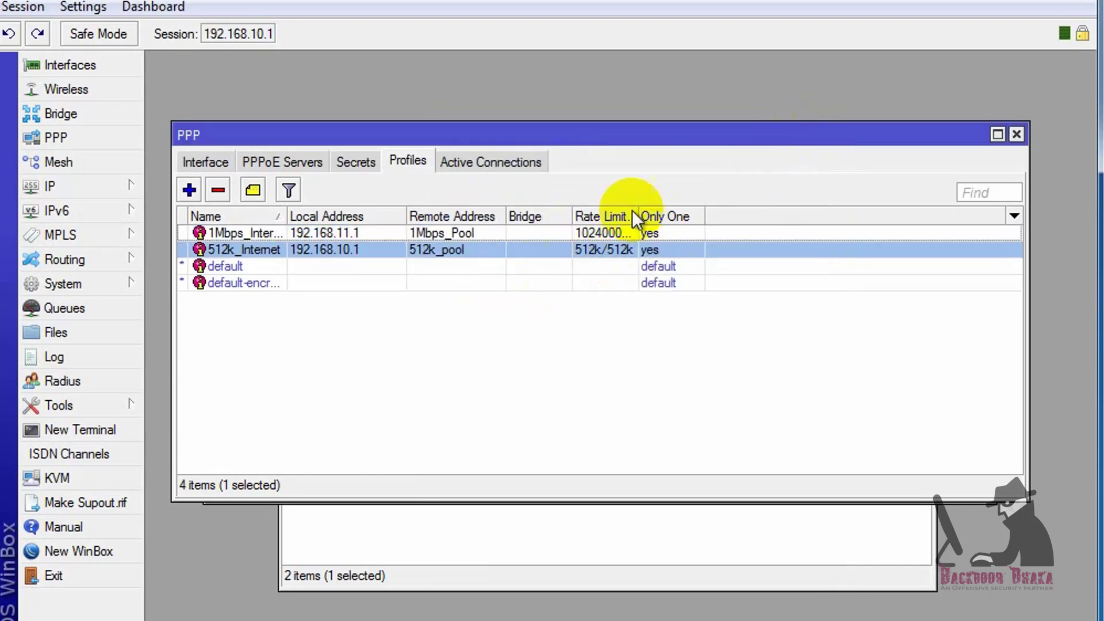
Widen the Rate Limit column to verify both profiles, then move to Secrets
drag(633, 217, 689, 217)
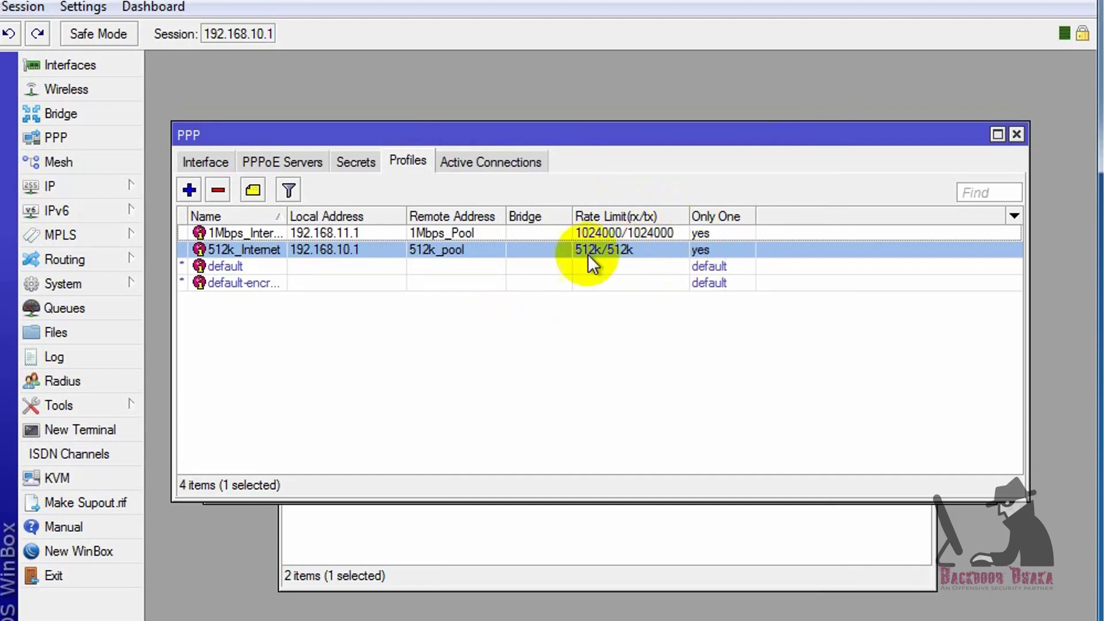
click(479, 333)
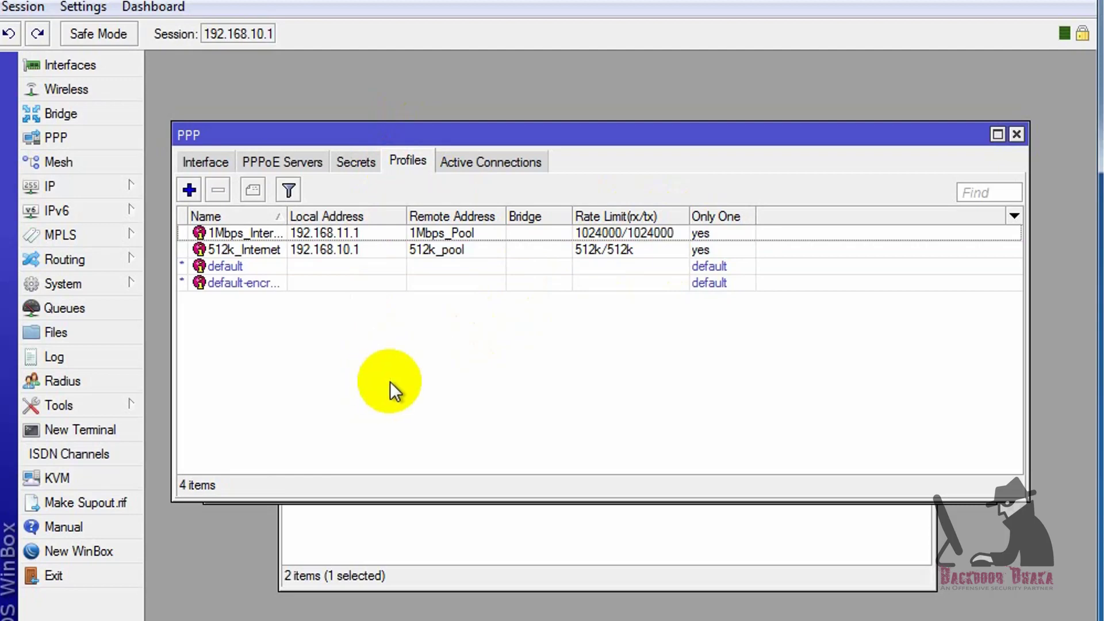
click(346, 167)
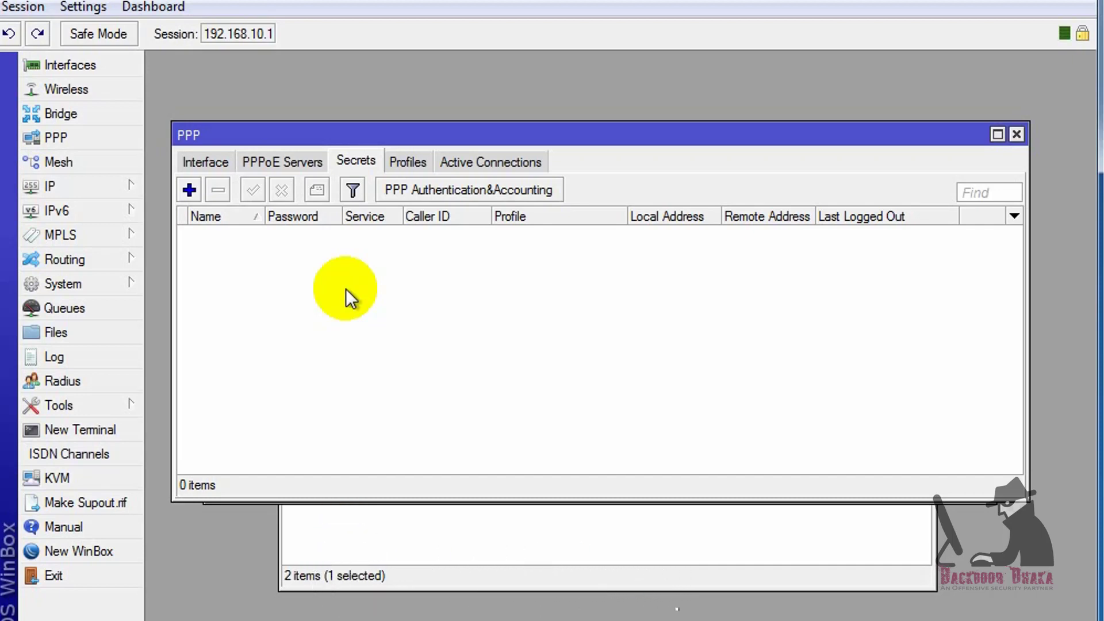
Create a new PPP secret with the user's name and password
click(190, 193)
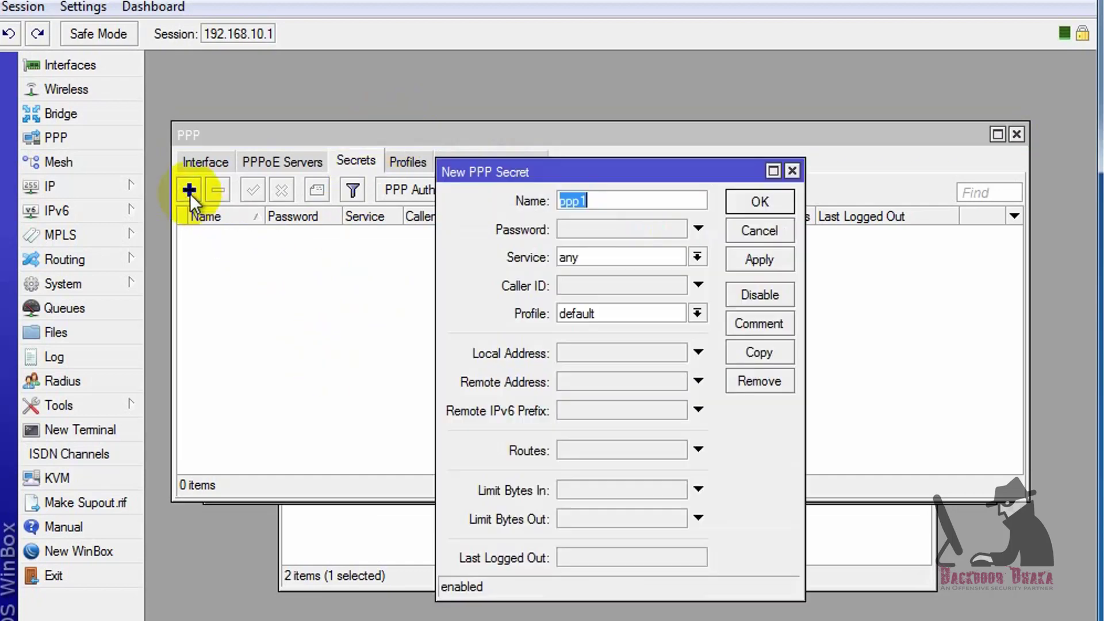
drag(637, 176, 601, 133)
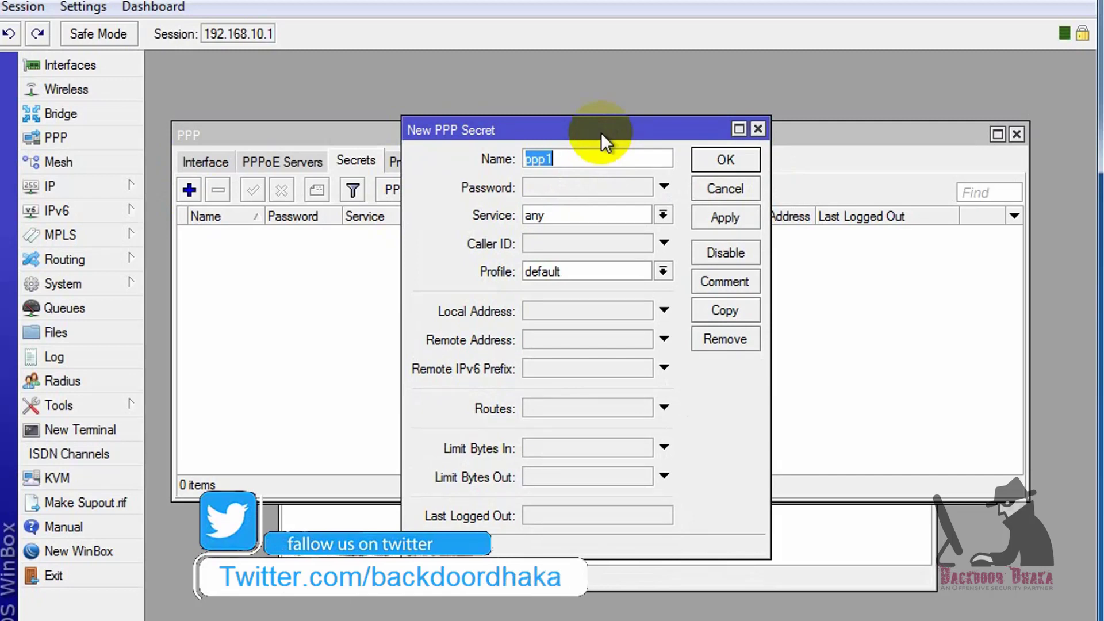
text(monir)
click(594, 187)
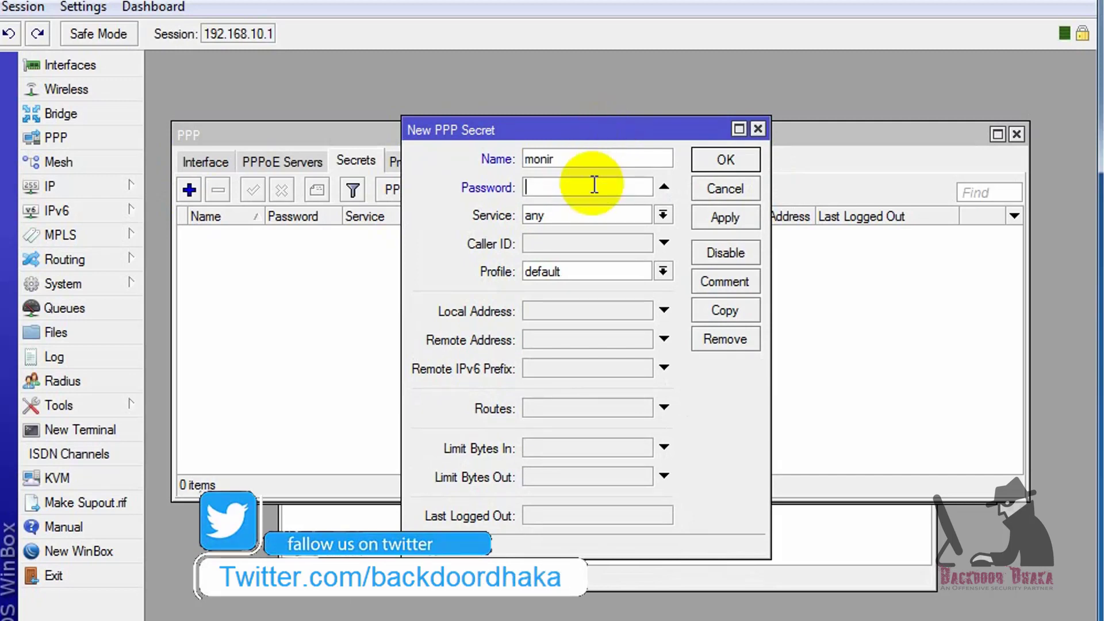
text(1234)
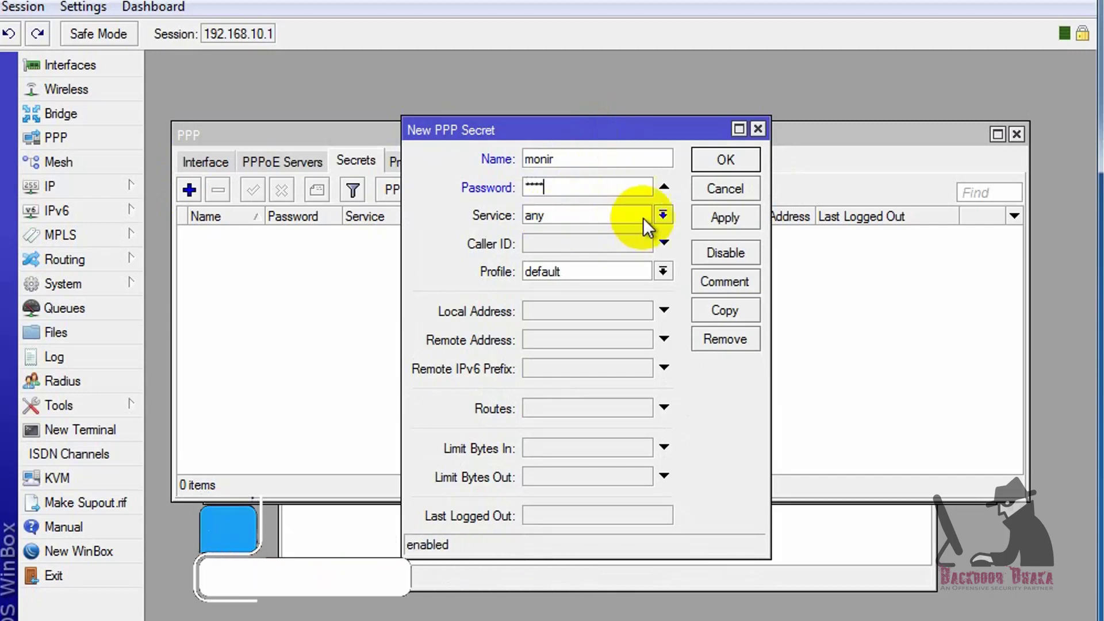
Set the secret's service to pppoe and profile to 512k_Internet, then save it
click(663, 215)
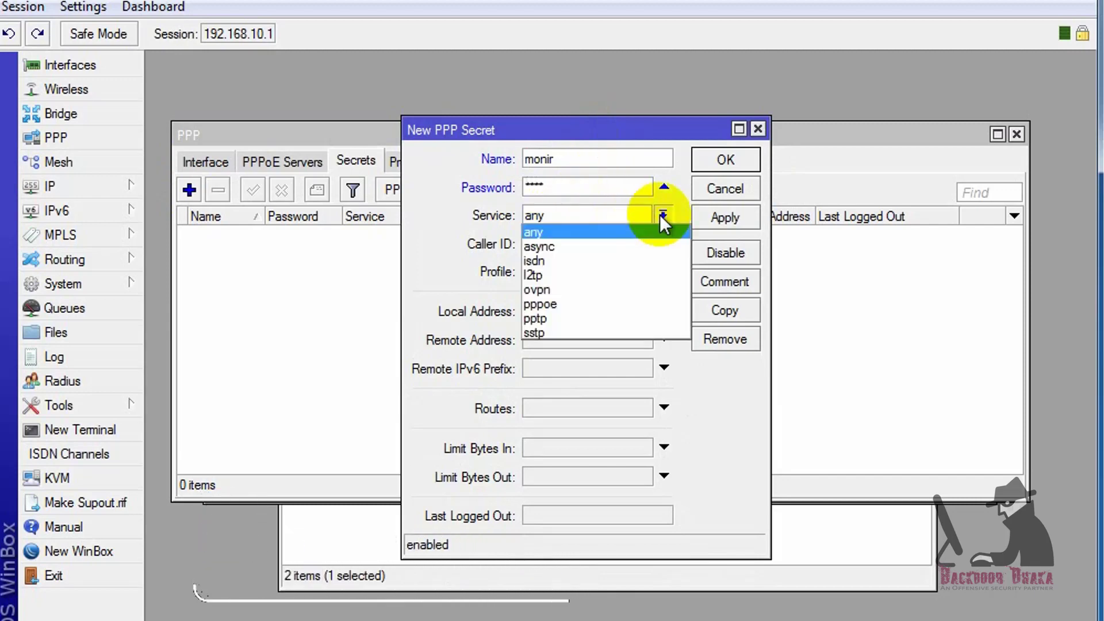
click(561, 307)
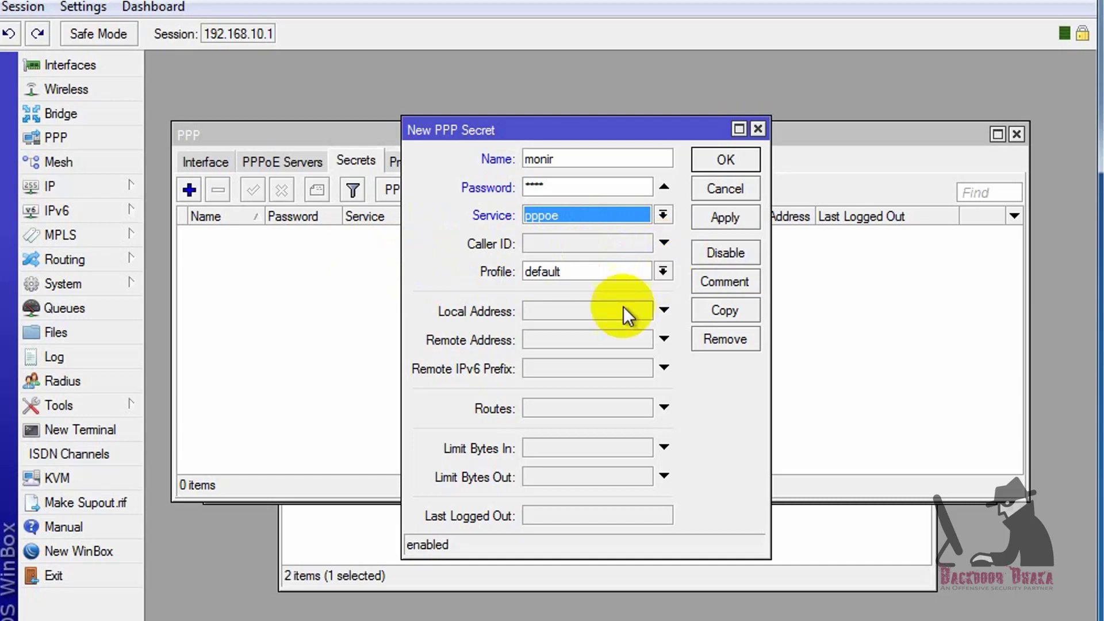
click(662, 271)
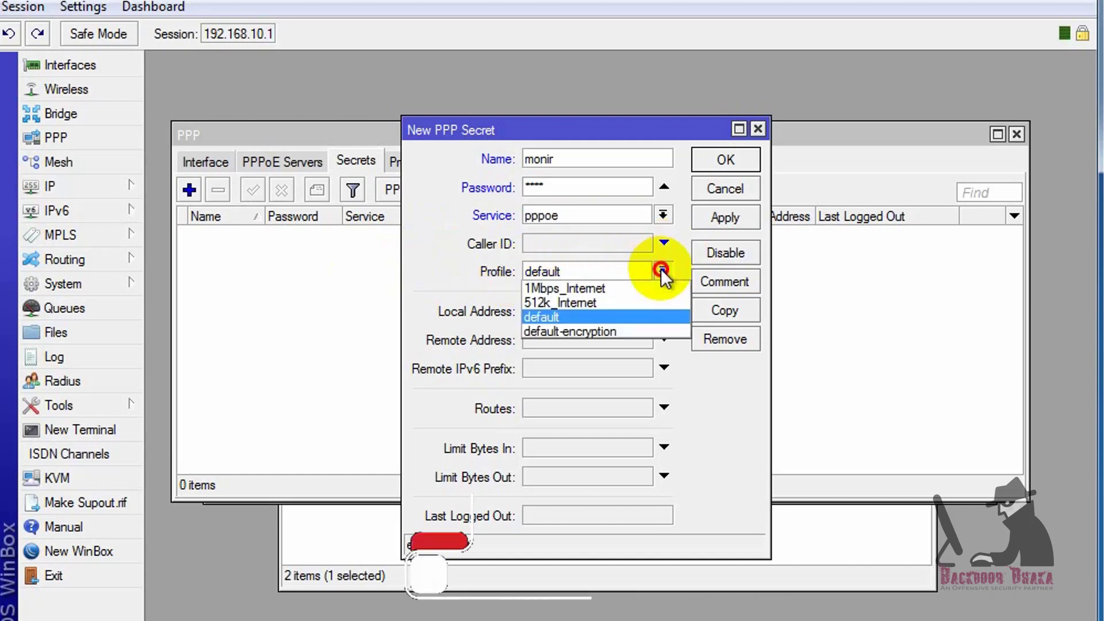
click(582, 305)
click(713, 217)
click(724, 161)
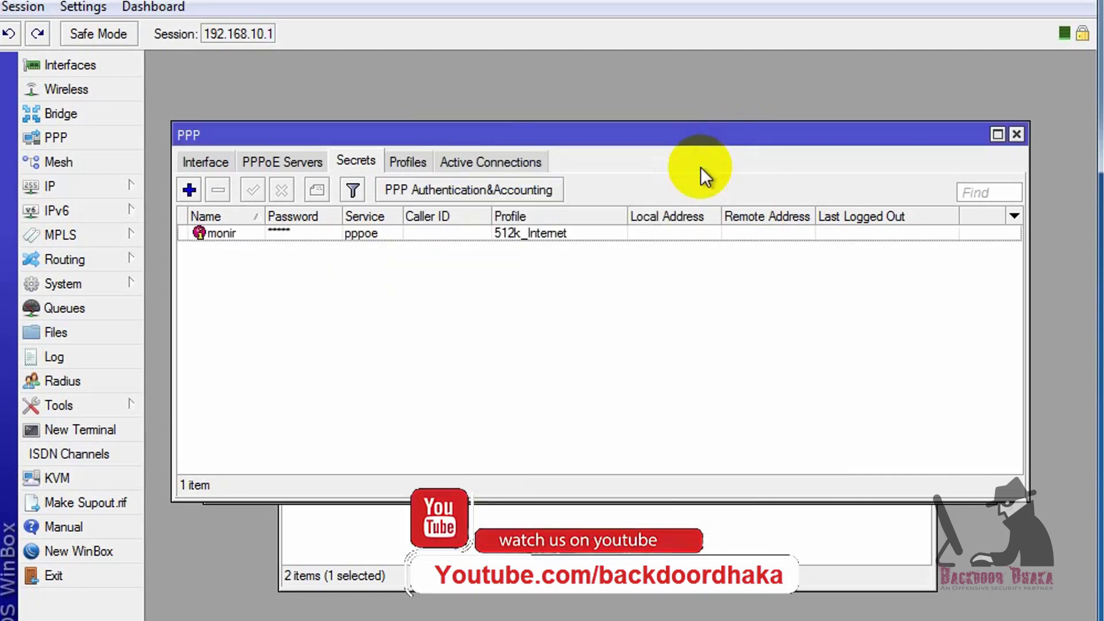
click(537, 236)
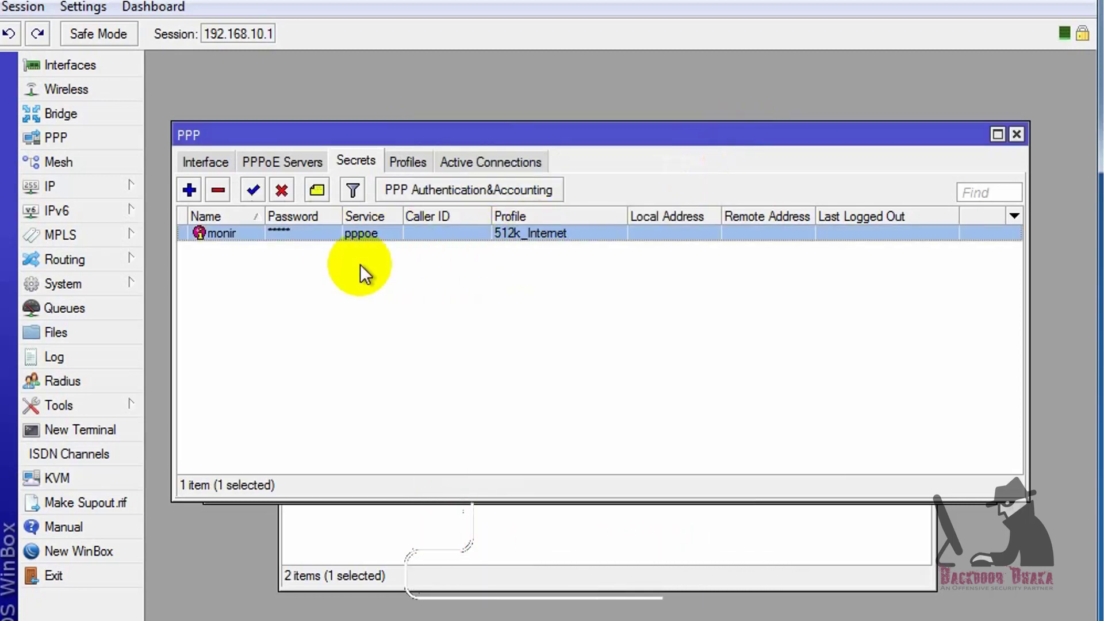
Add a second secret with the user's name, service pppoe and profile 1Mbps_Internet
click(189, 191)
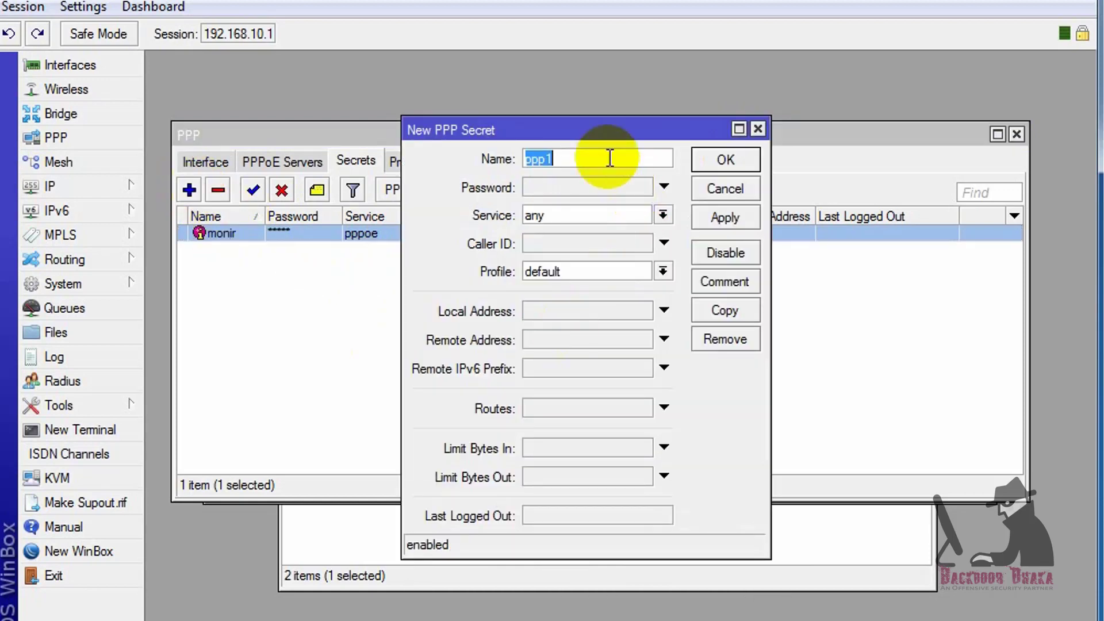
text(sohel)
click(609, 184)
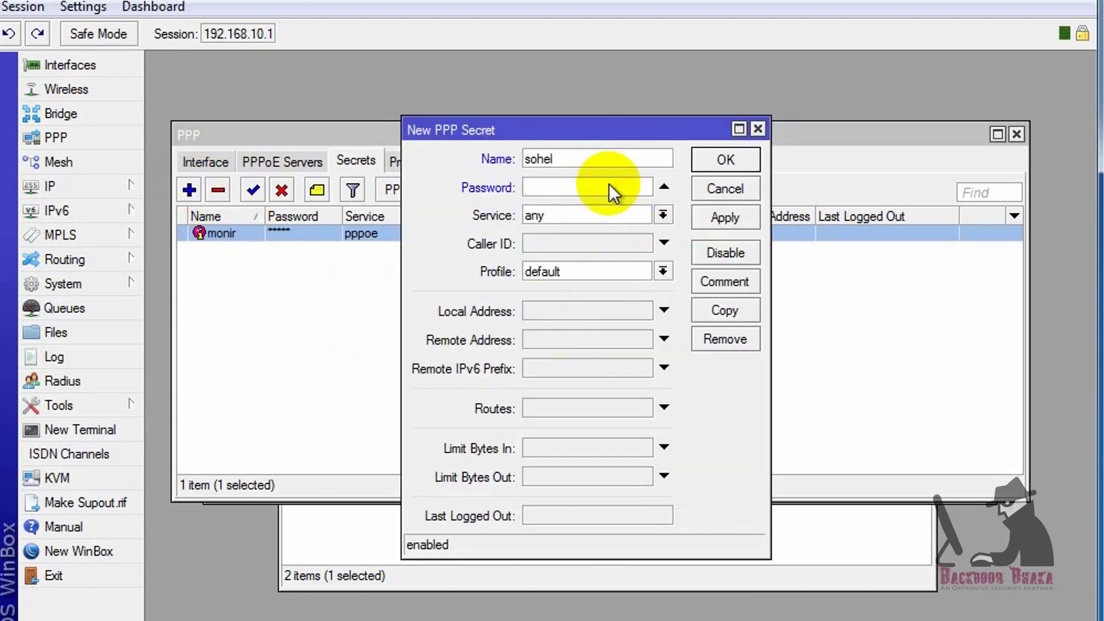
click(663, 215)
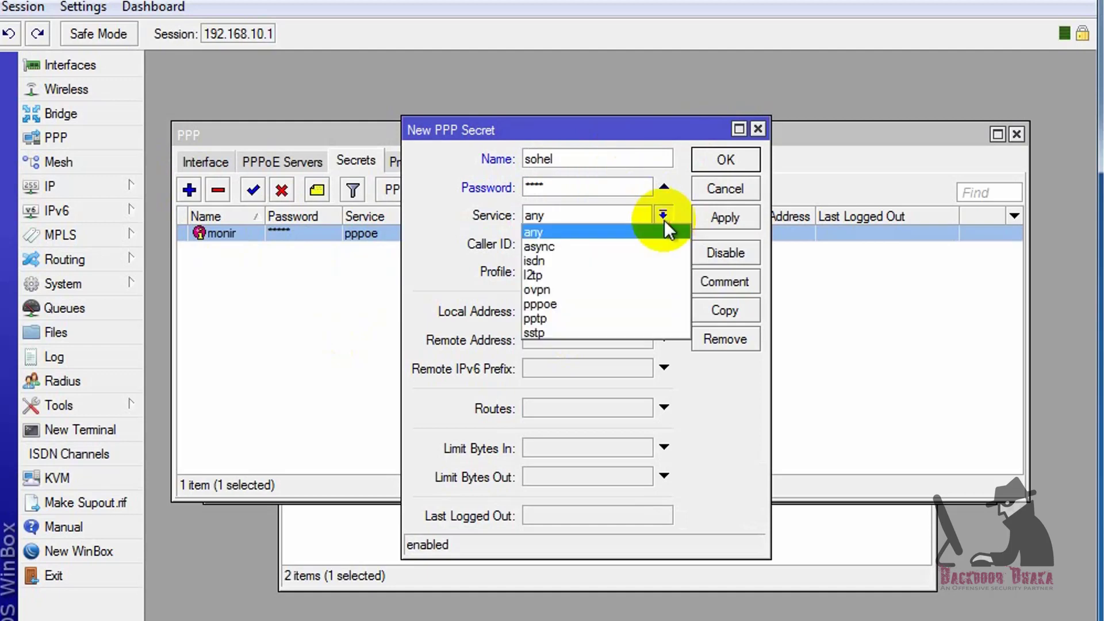
click(578, 301)
click(663, 271)
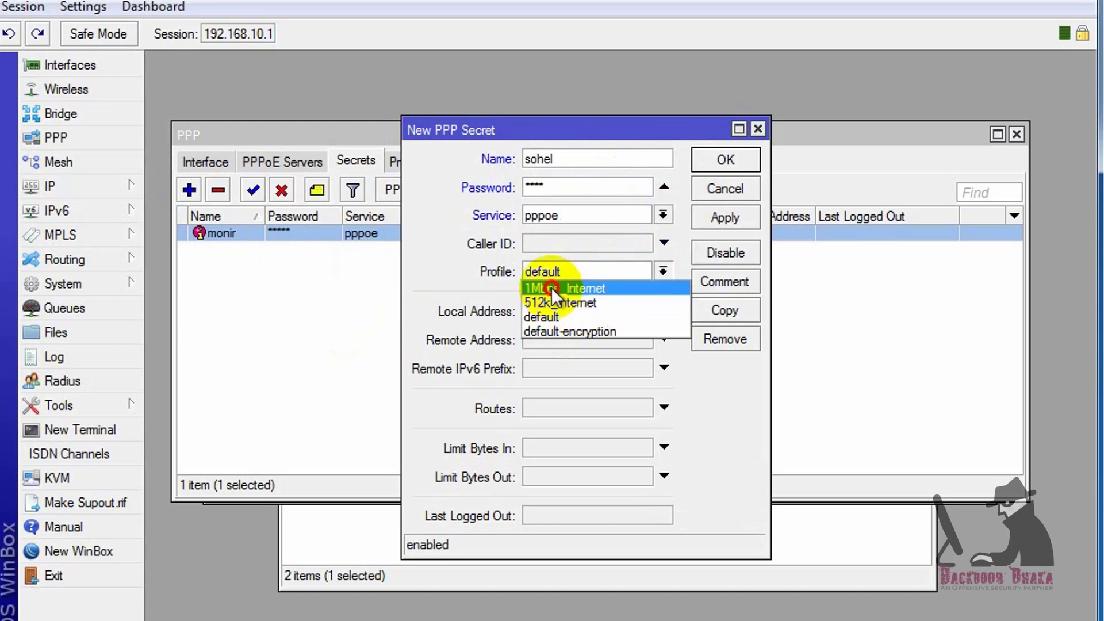
click(578, 286)
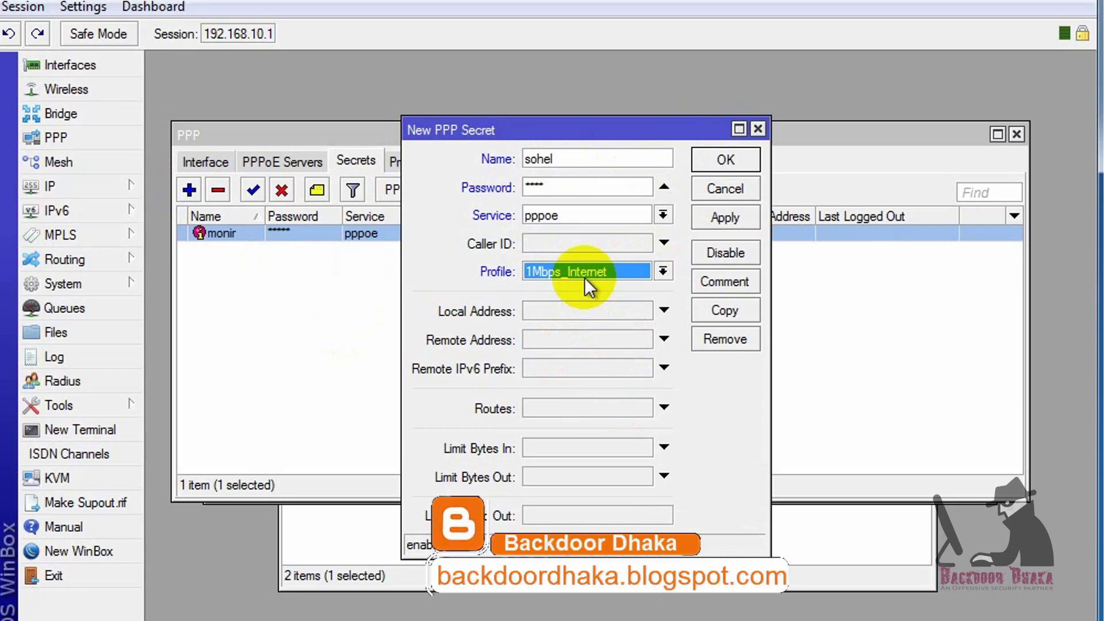
click(725, 218)
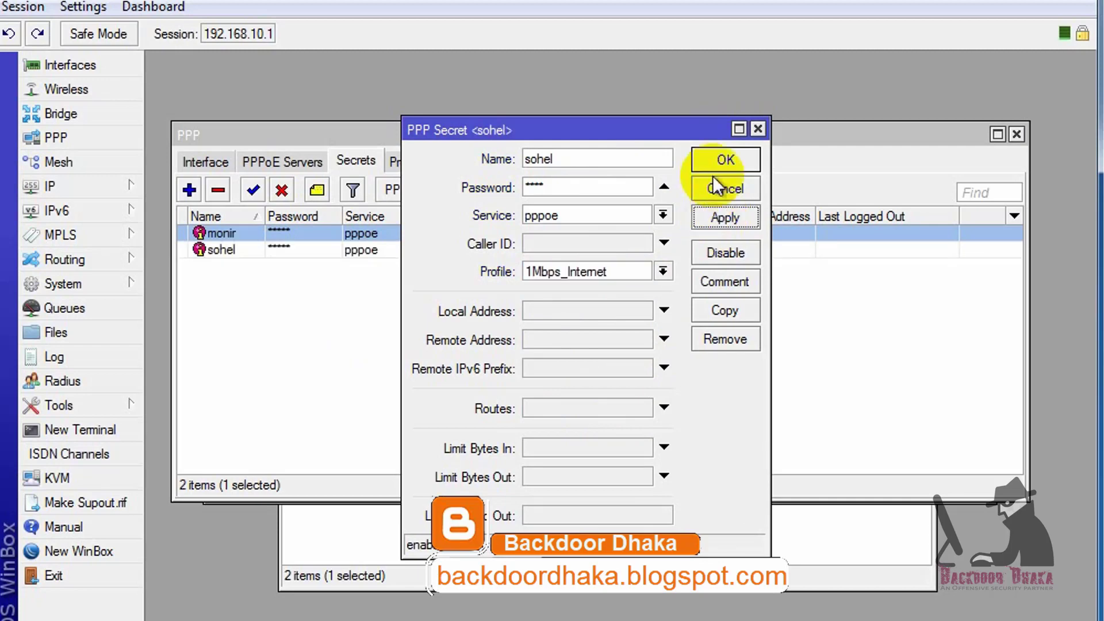
click(725, 160)
click(374, 217)
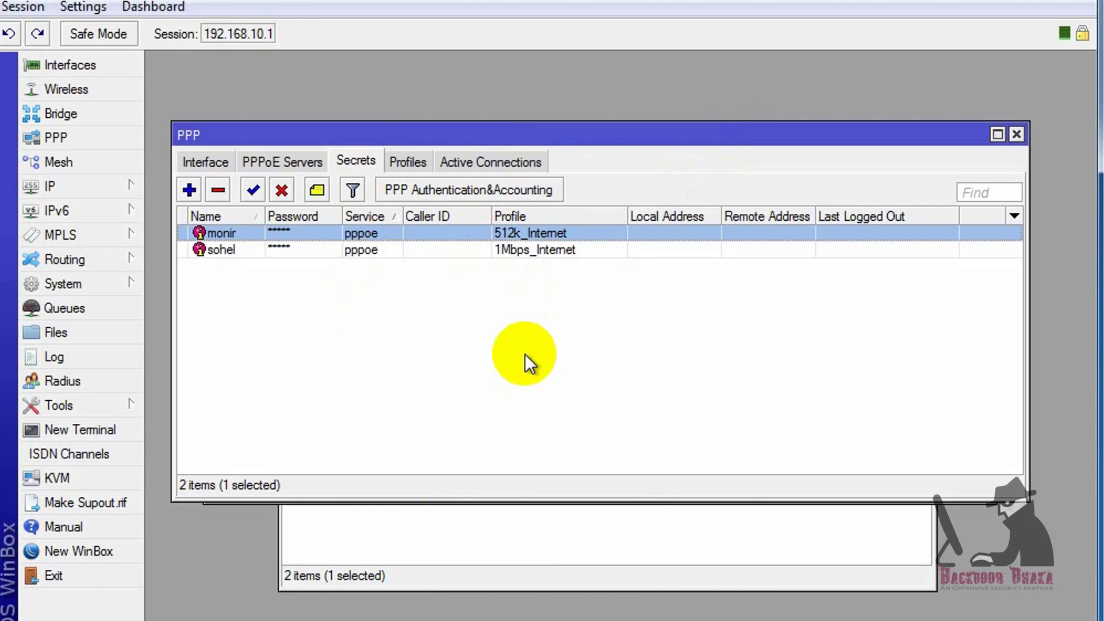
Confirm no PPP connections are active, then open Windows' Network and Sharing Center
click(469, 163)
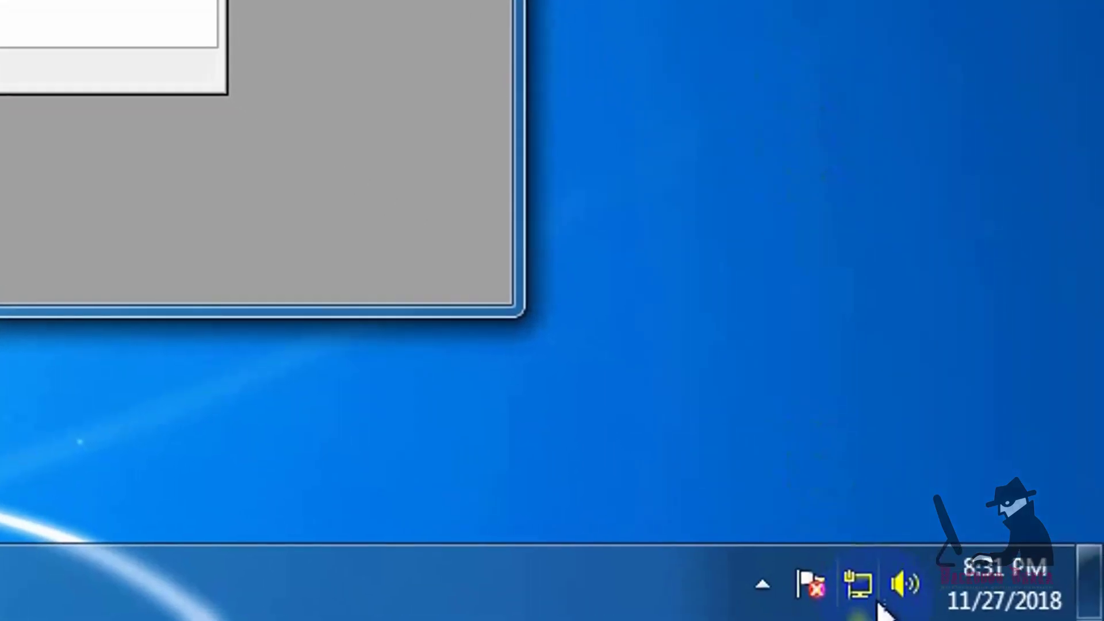
right_click(859, 584)
click(857, 543)
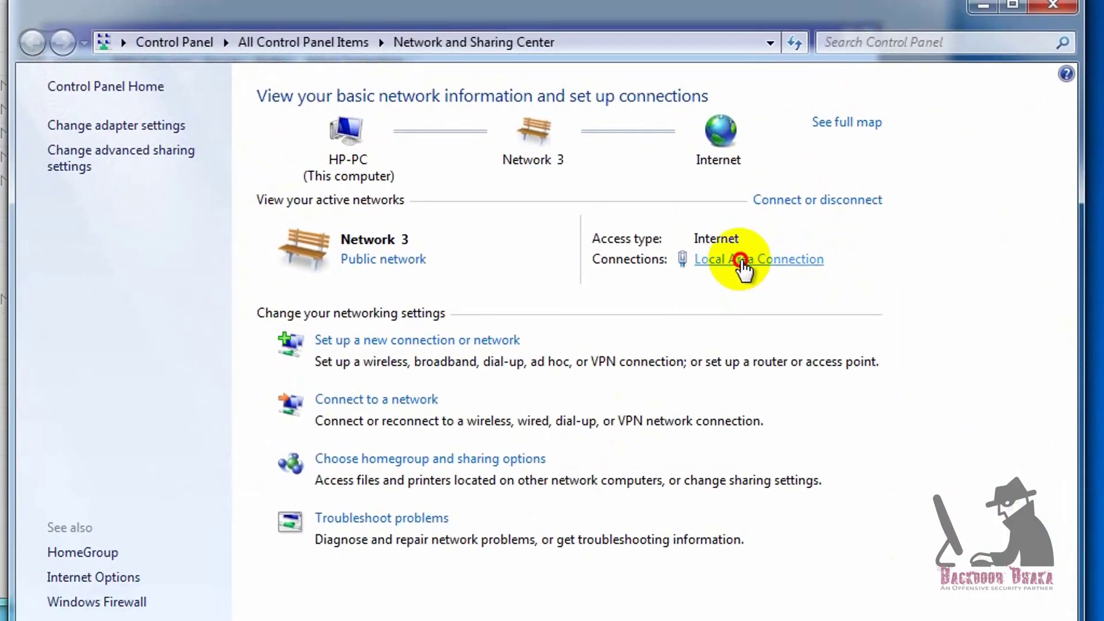
Check the Local Area Connection's status and IP details, then close them
click(742, 258)
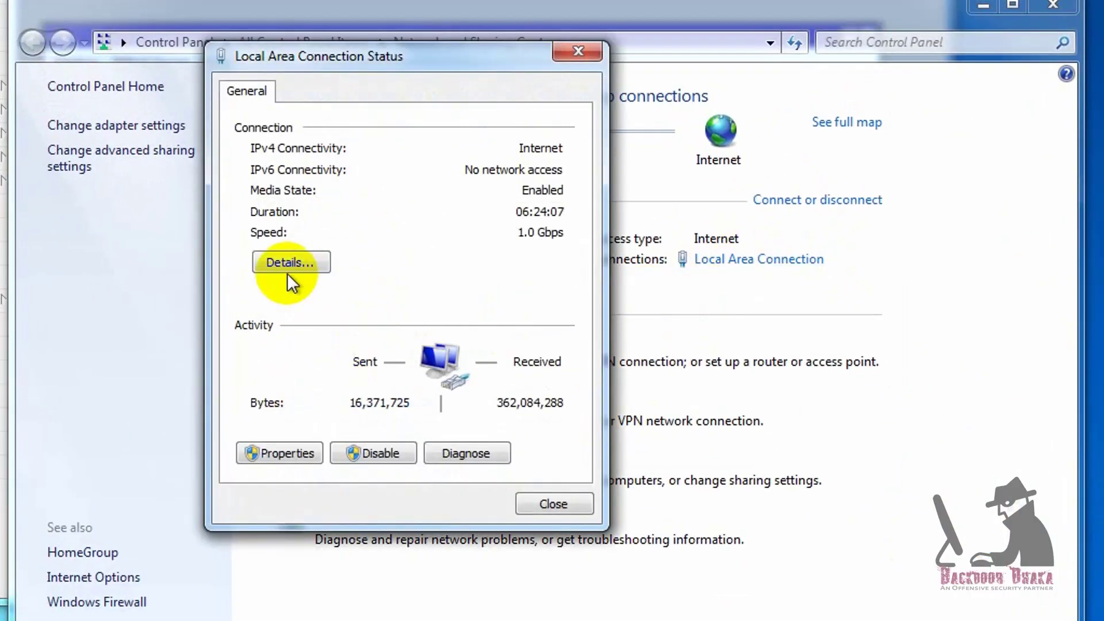
click(293, 262)
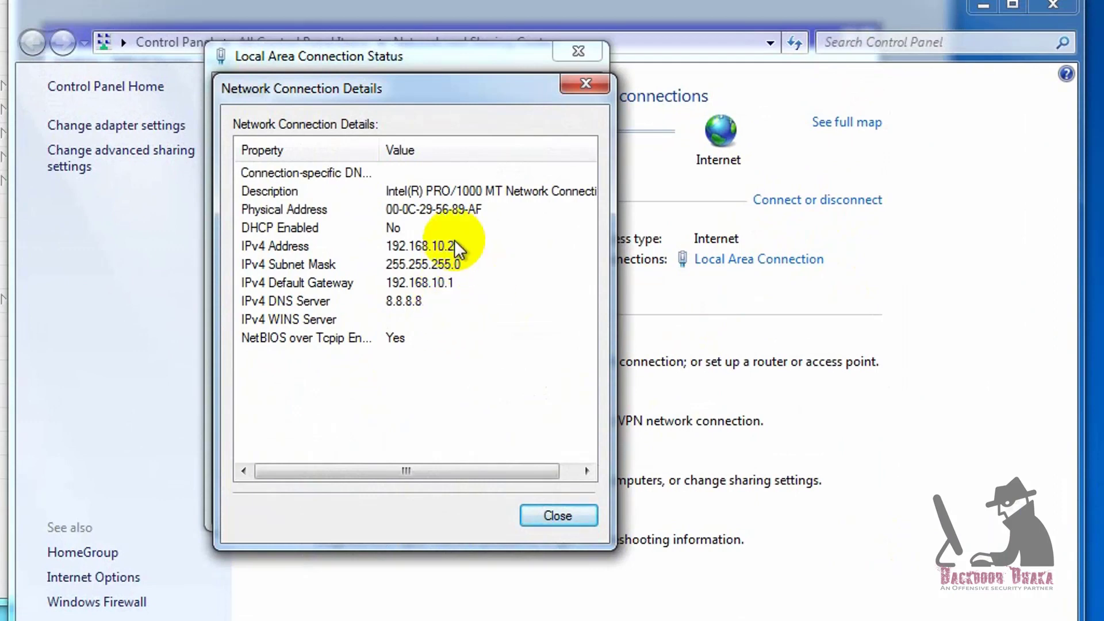
click(553, 513)
click(581, 505)
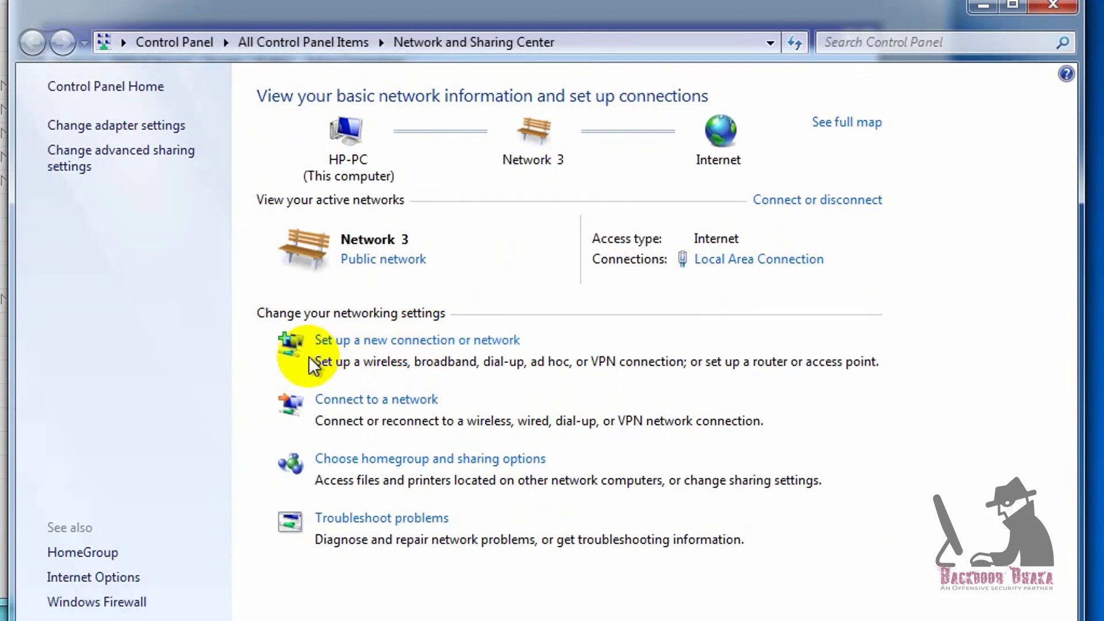
Reuse the existing Broadband Connection for Internet setup, replacing its user name with the new account's
click(481, 341)
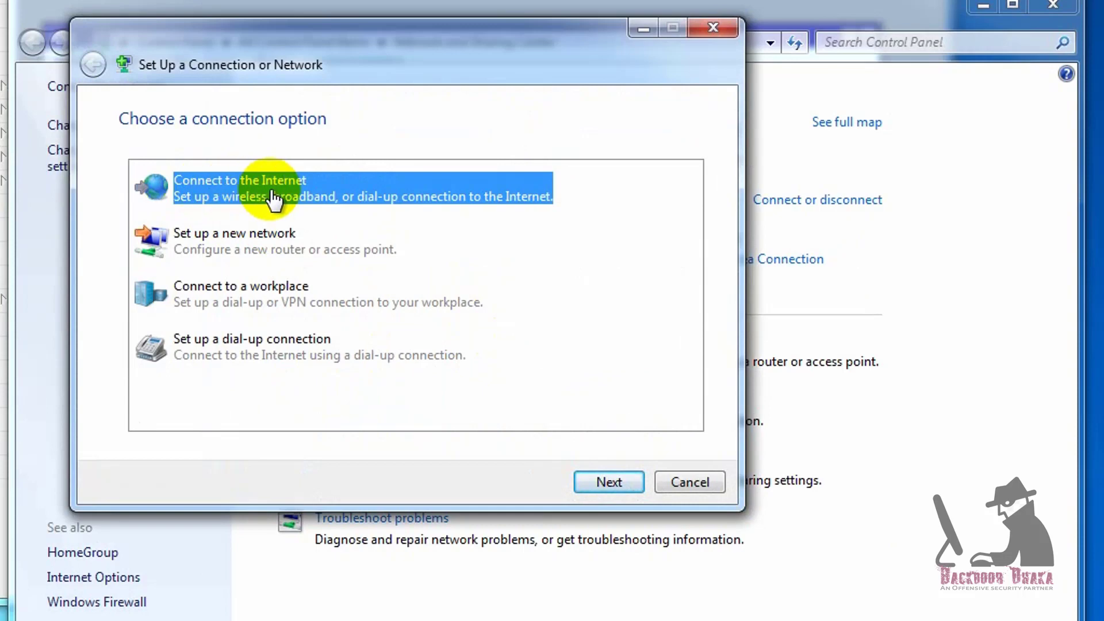
click(629, 481)
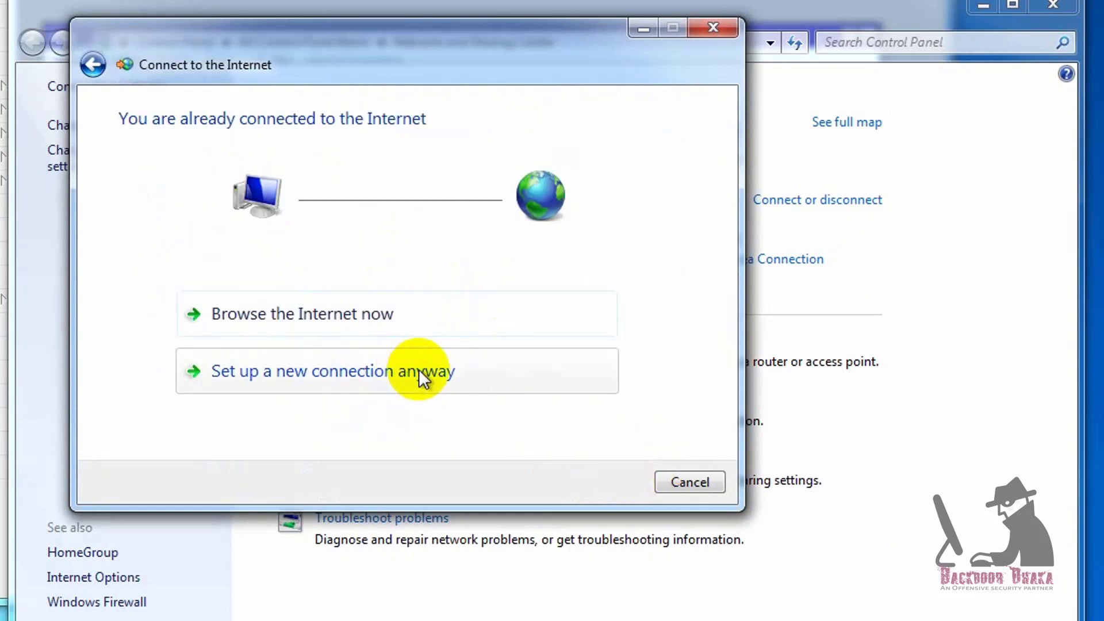
click(452, 375)
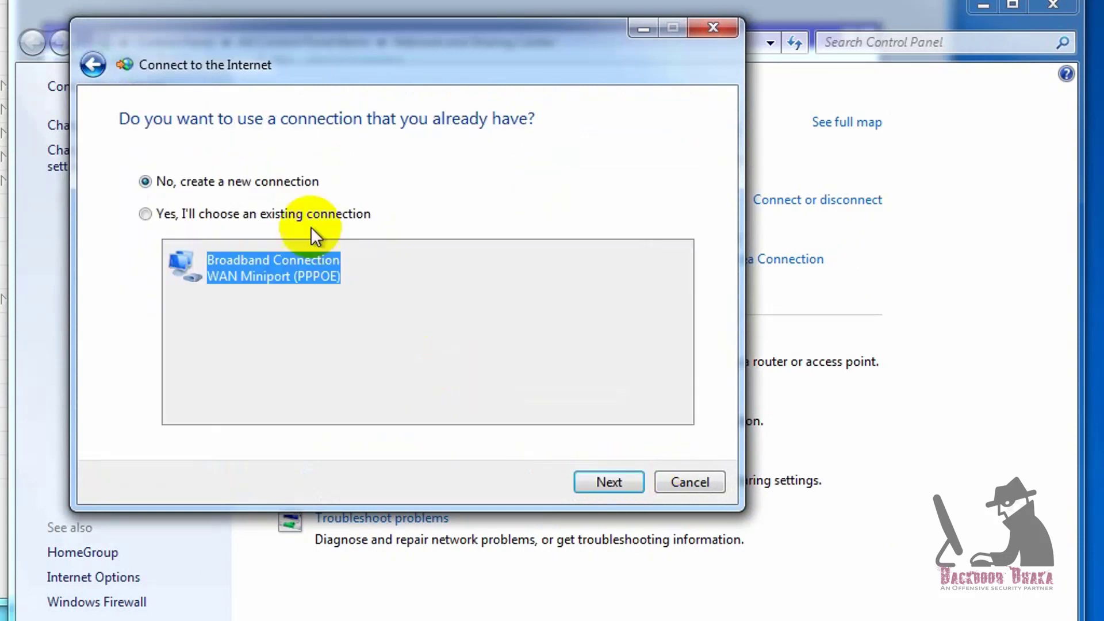
click(187, 215)
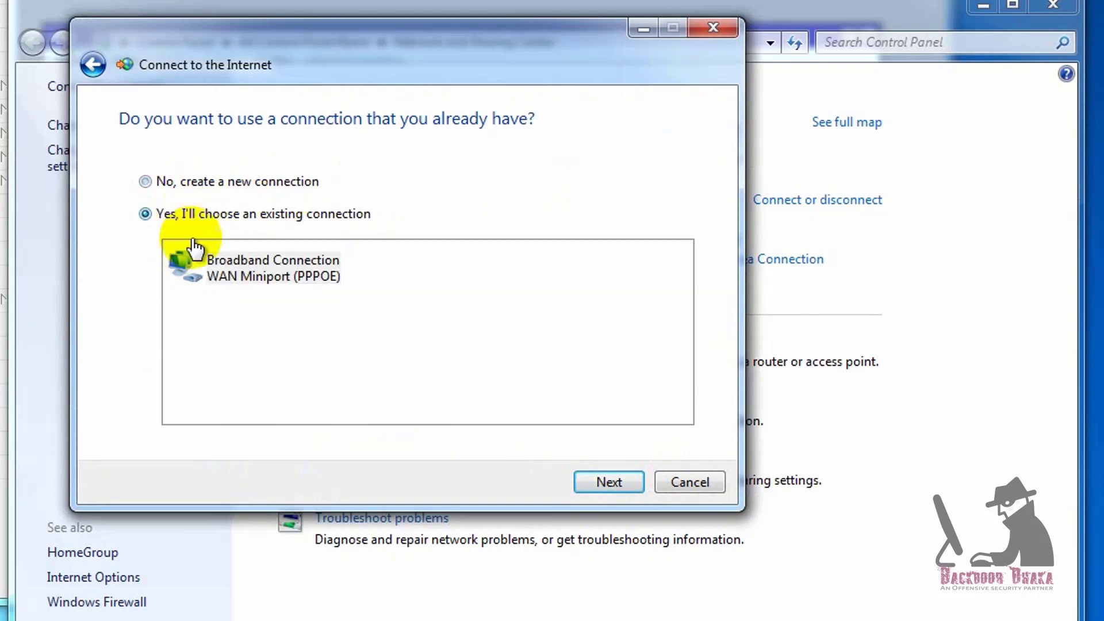
click(602, 479)
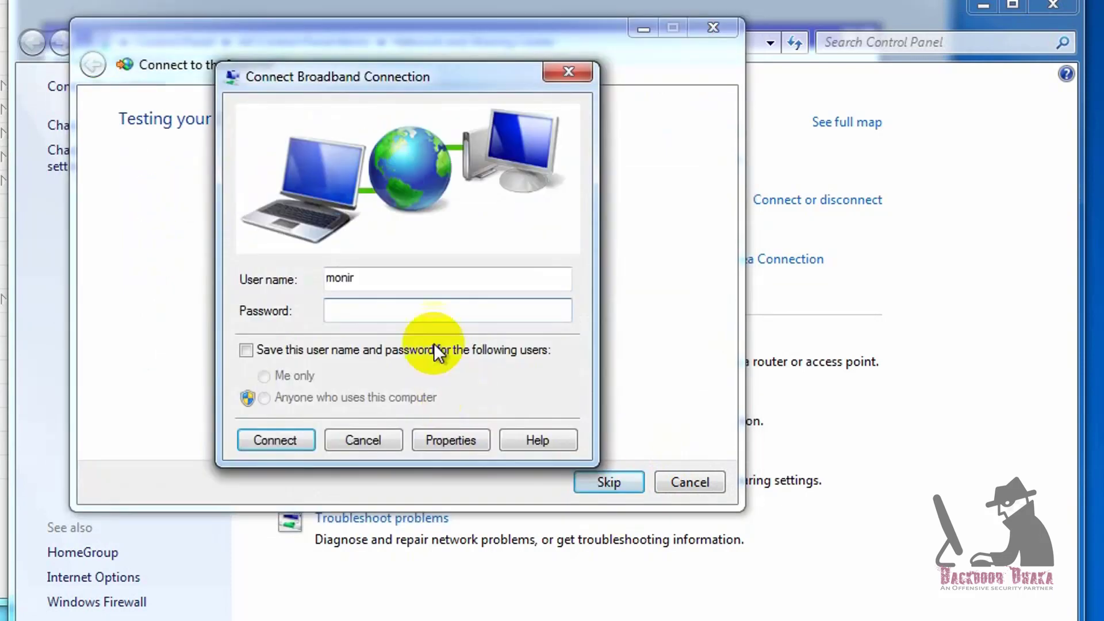
drag(382, 279, 310, 278)
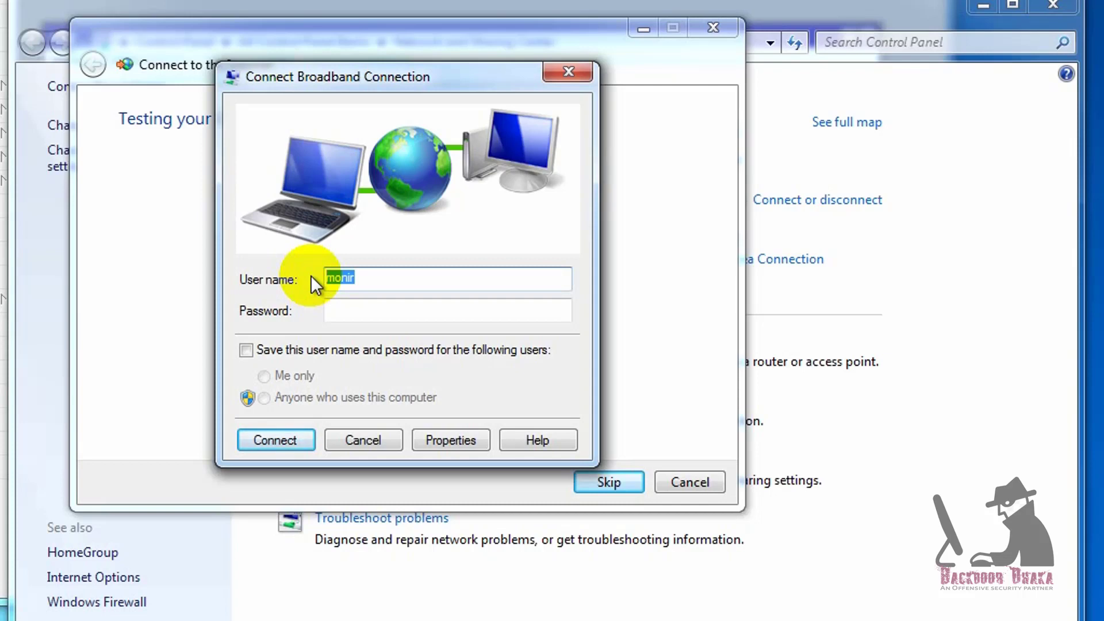
text(sohel)
click(453, 309)
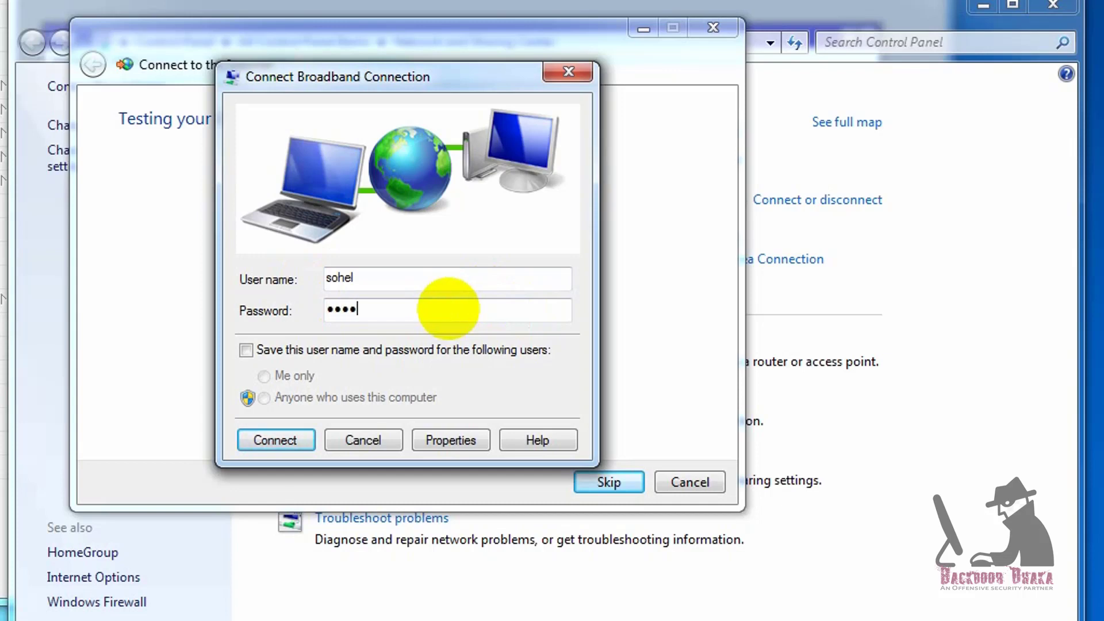
Dial the Broadband Connection with the new account and check it in Network Connections
click(286, 445)
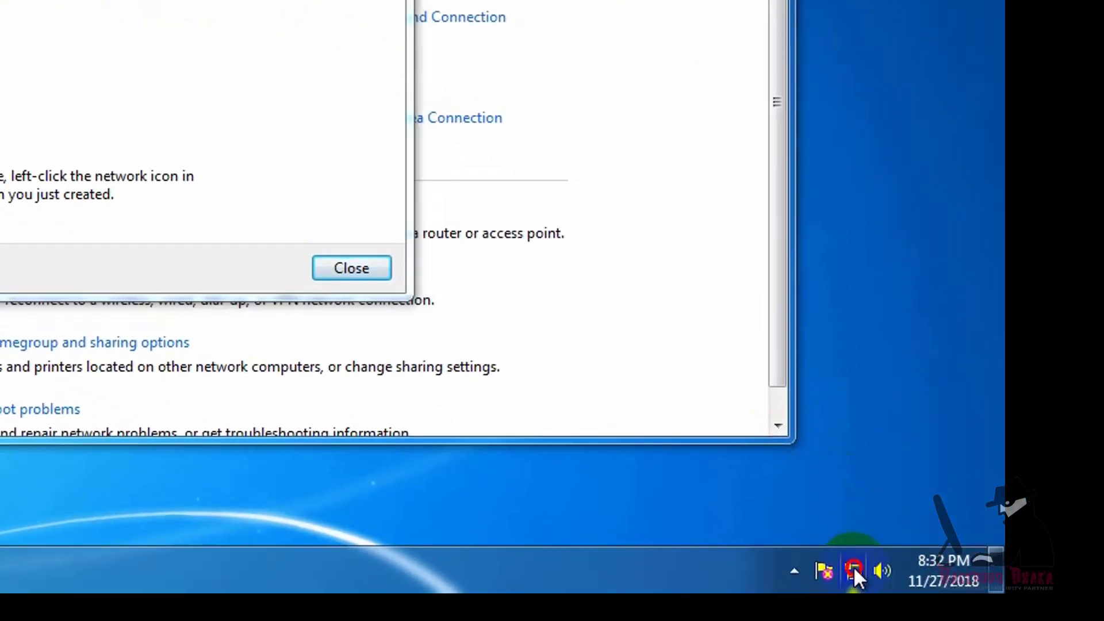
click(882, 589)
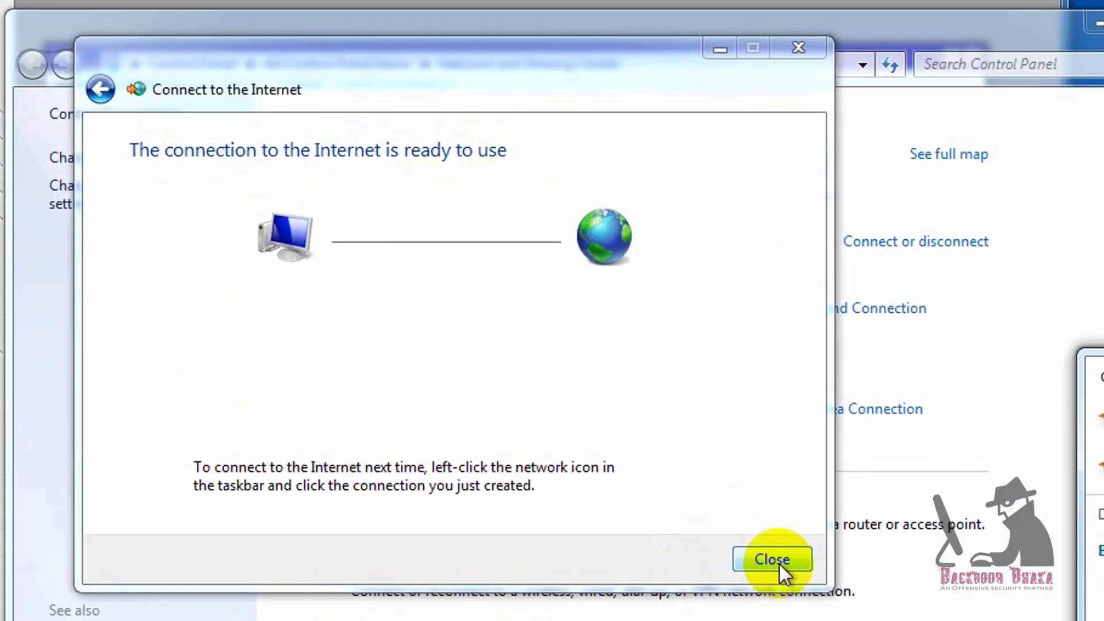
click(772, 560)
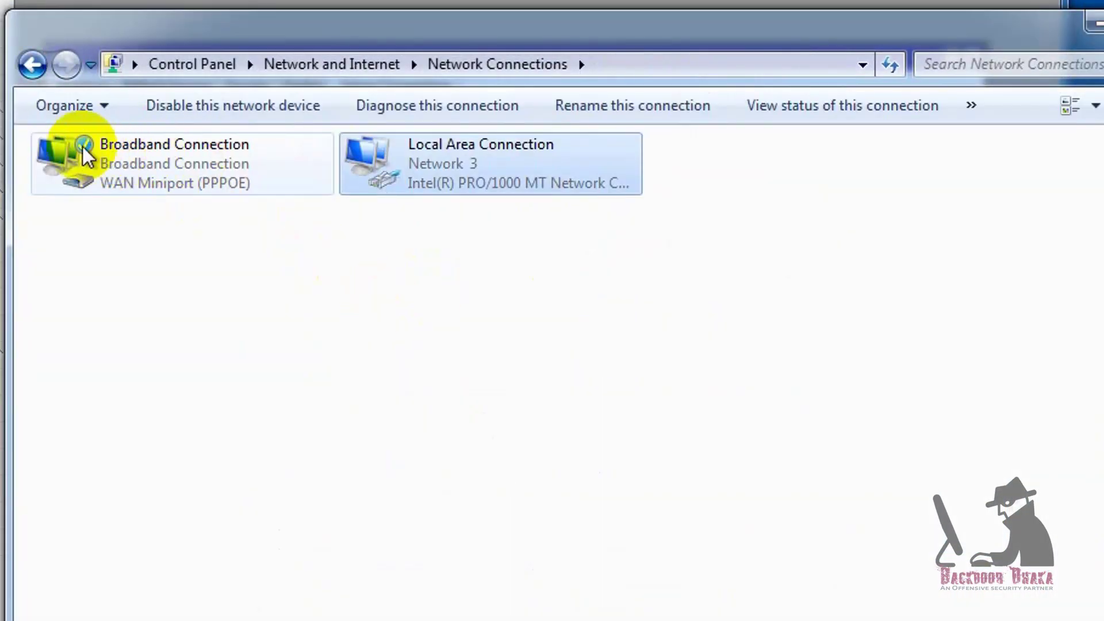
Read the Broadband Connection's details showing IPv4 192.168.11.254, close them, and select the browser's address
click(153, 161)
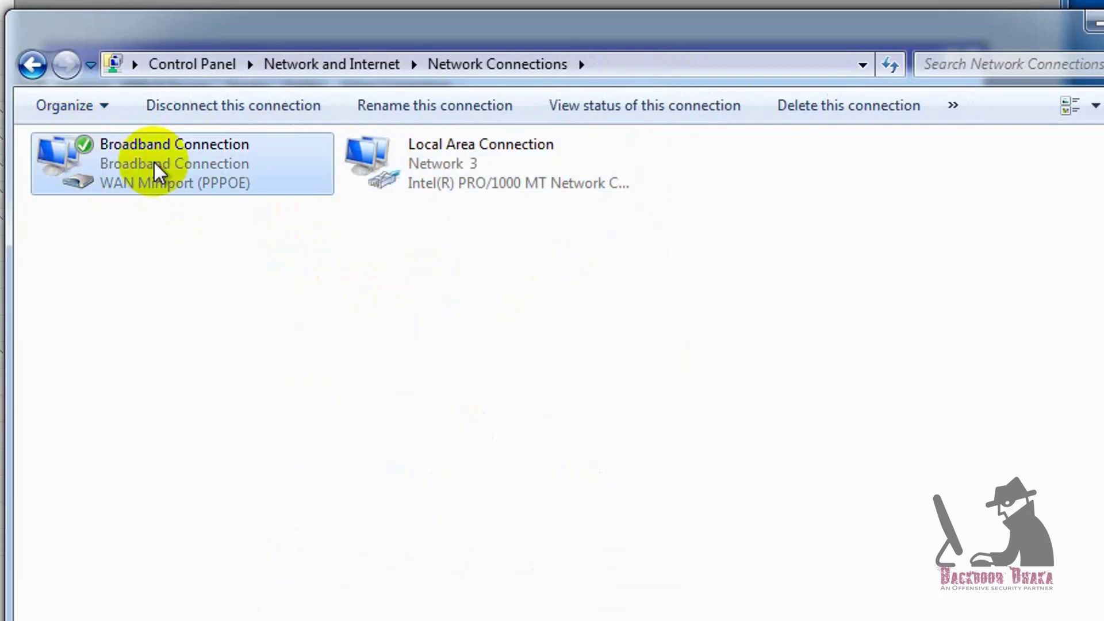
right_click(154, 162)
click(215, 205)
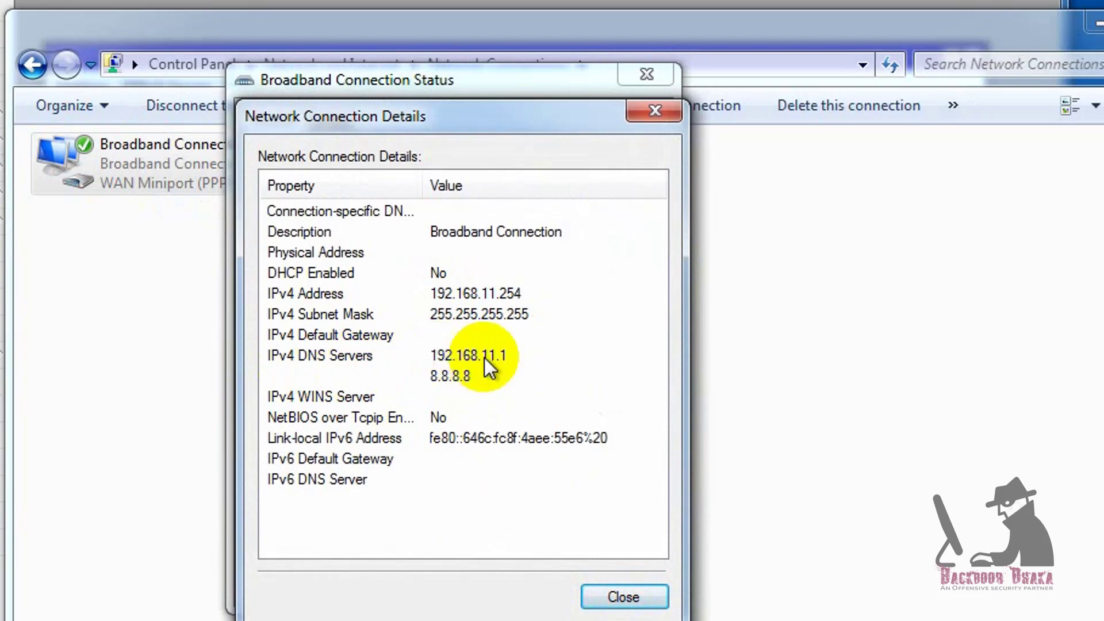
key(Escape)
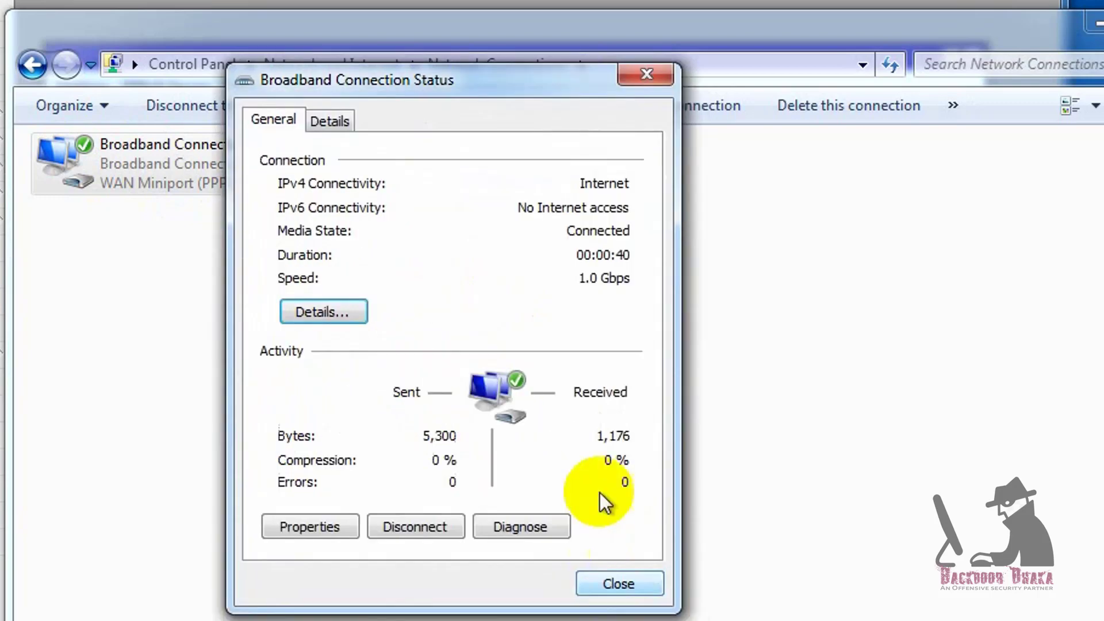
click(633, 589)
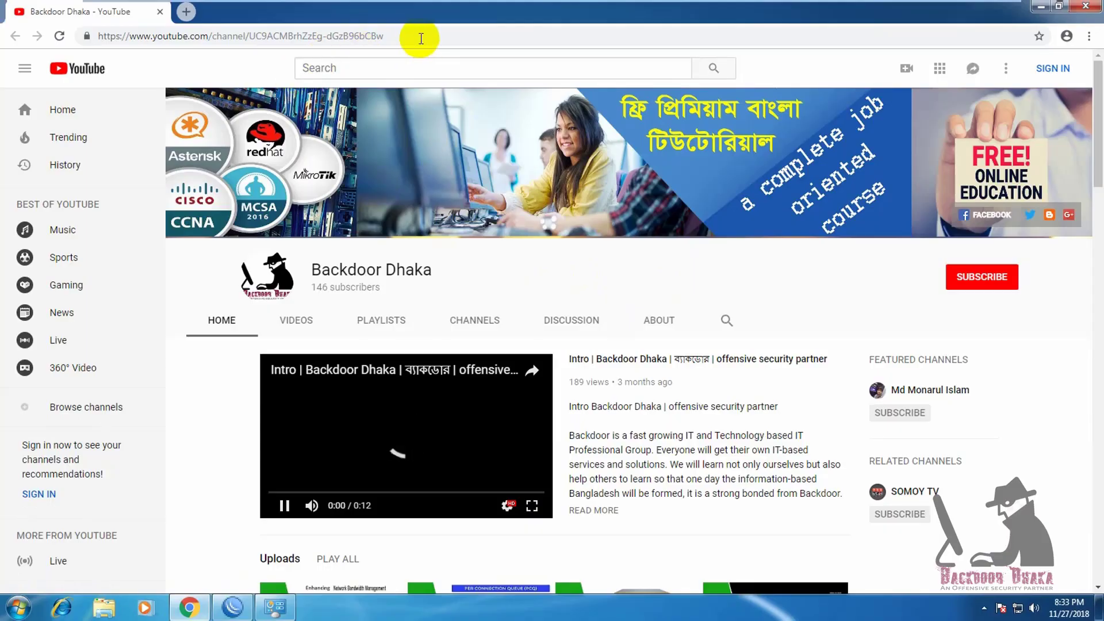
click(421, 35)
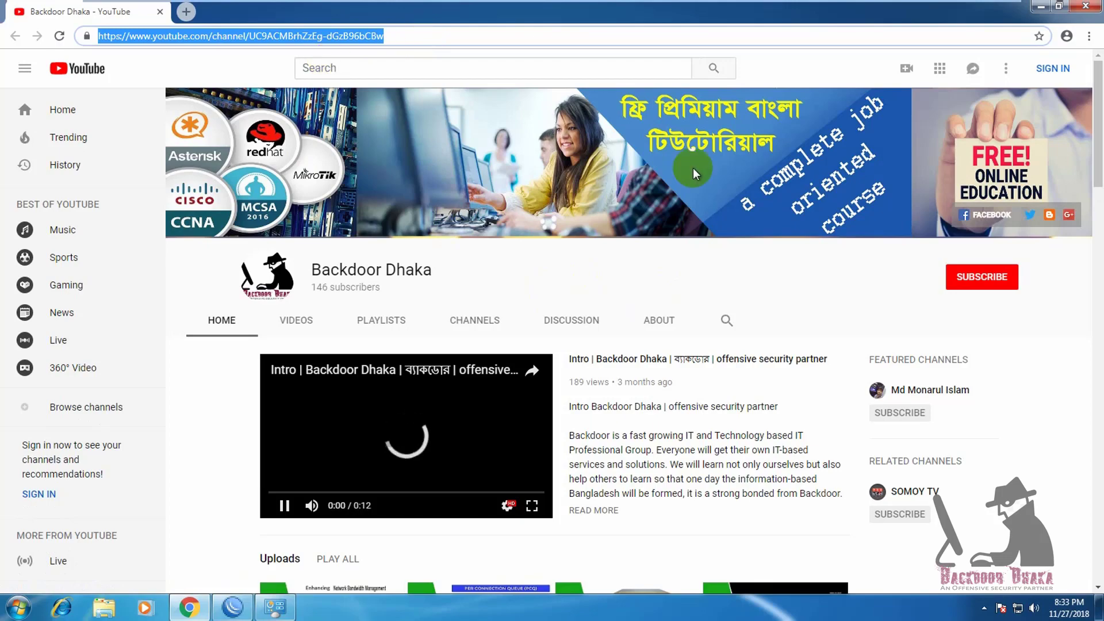
scroll(692, 168, down, 5)
scroll(693, 173, up, 5)
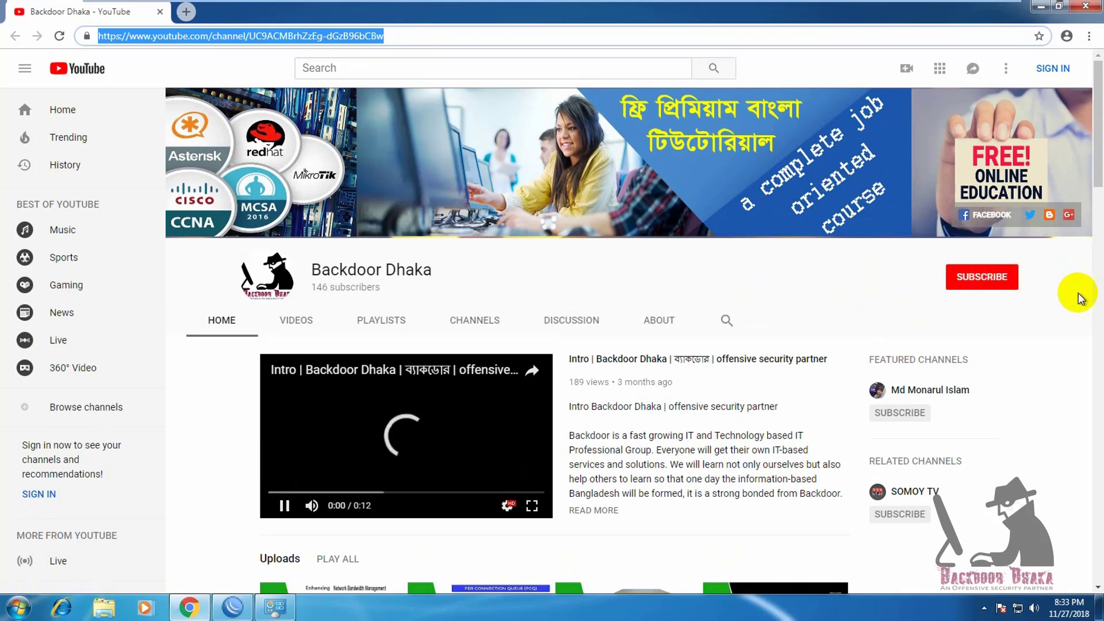
click(747, 322)
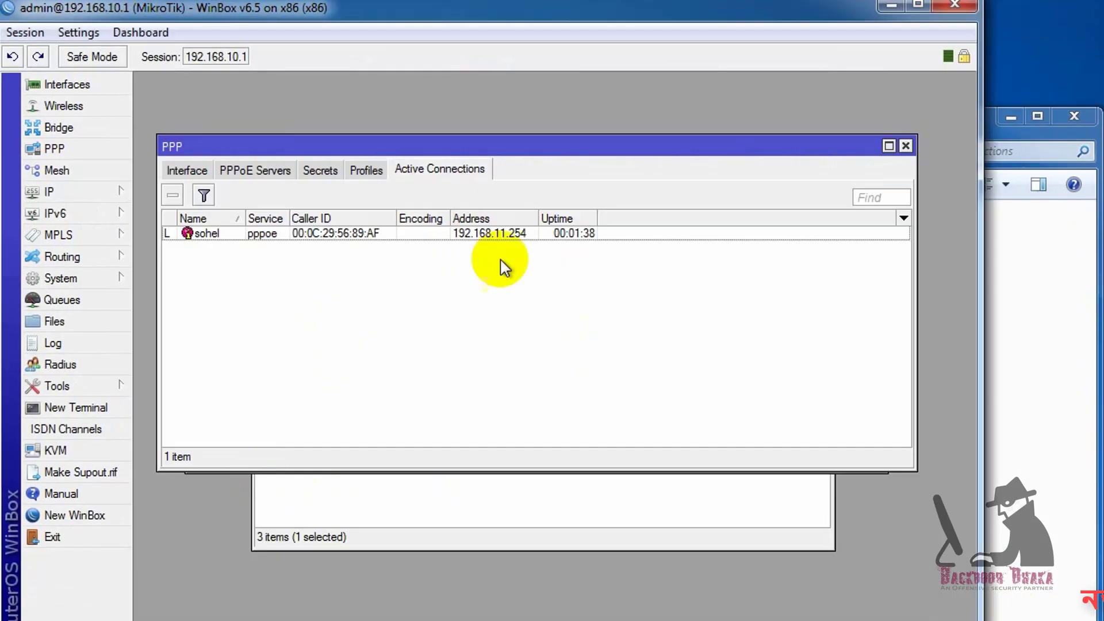
Select the user's active session, view the pppoe interface binding, then open the Queue list
click(310, 237)
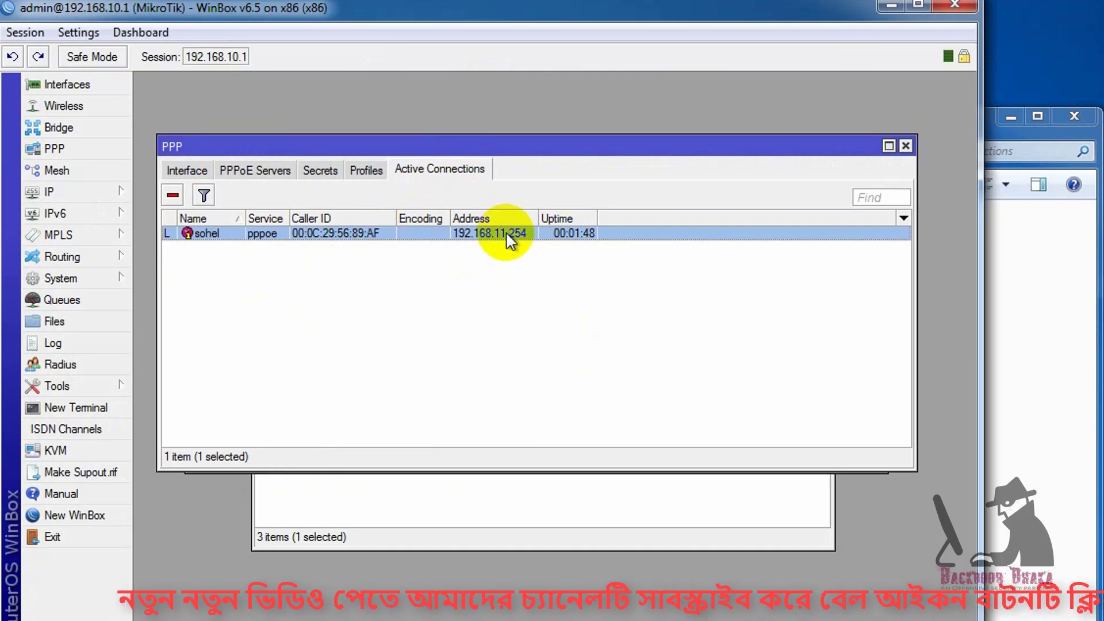
click(187, 169)
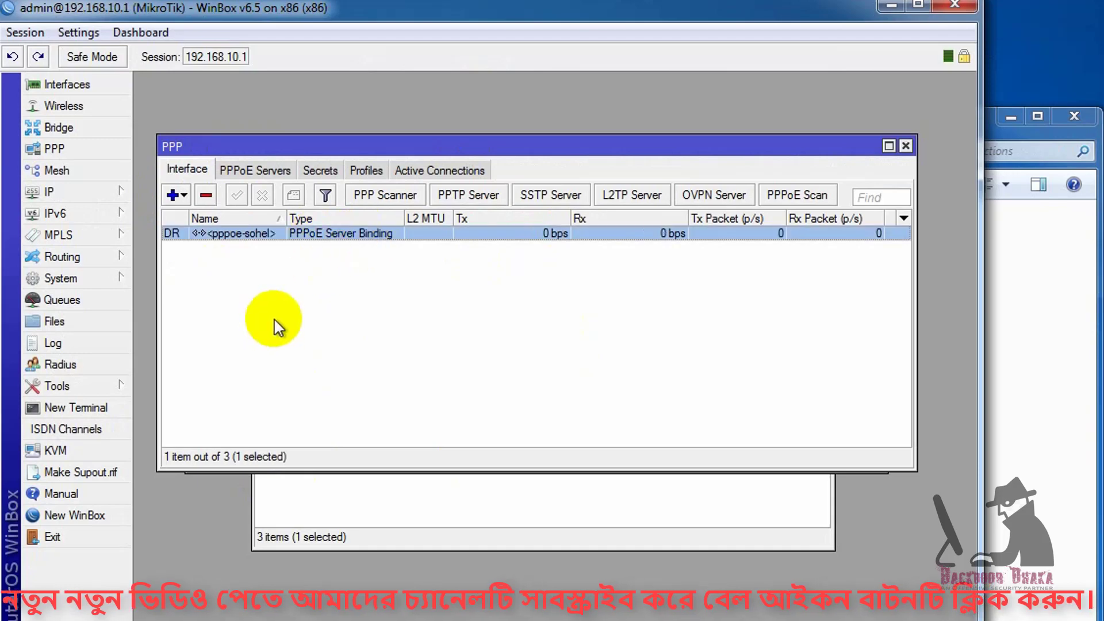
click(89, 304)
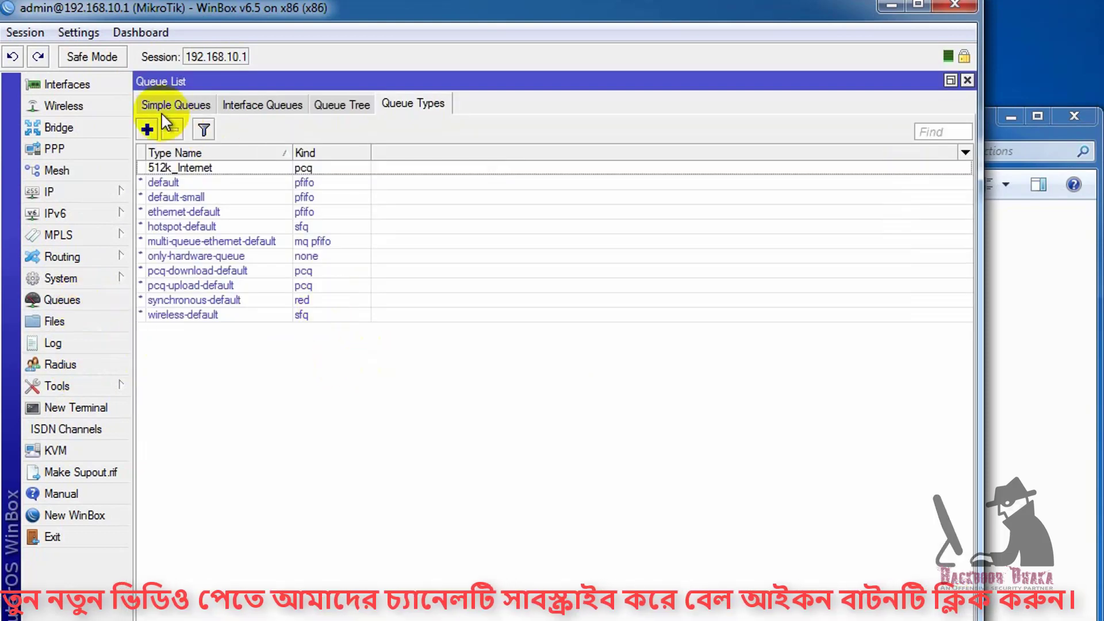
Inspect the 1024k dynamic PPPoE queue's Traffic and Statistics tabs, then open Interfaces
click(164, 113)
click(219, 168)
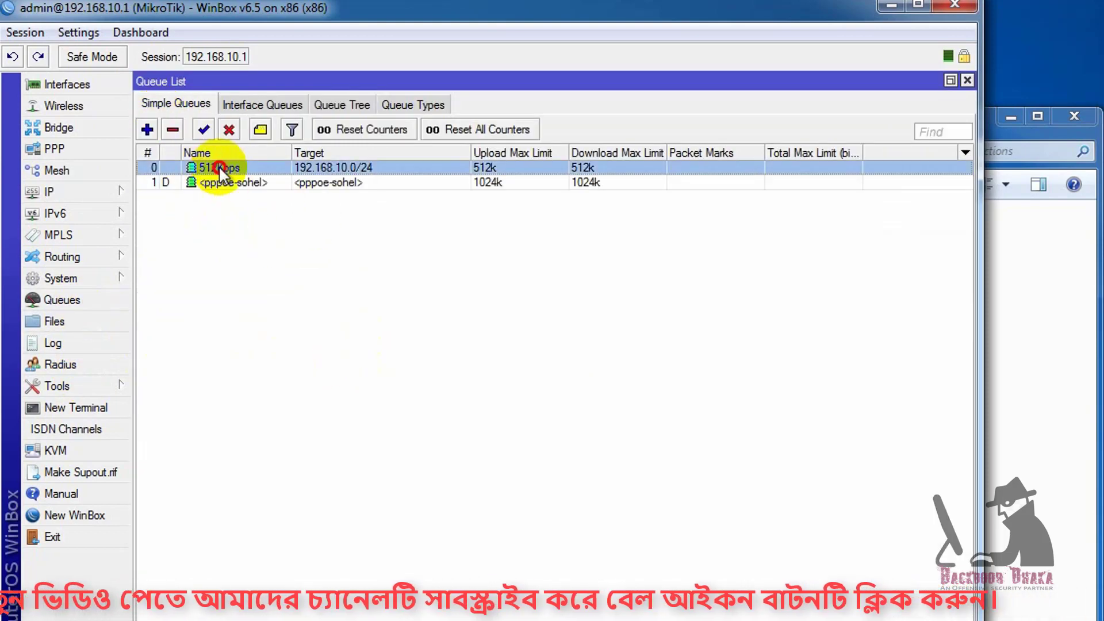
click(320, 183)
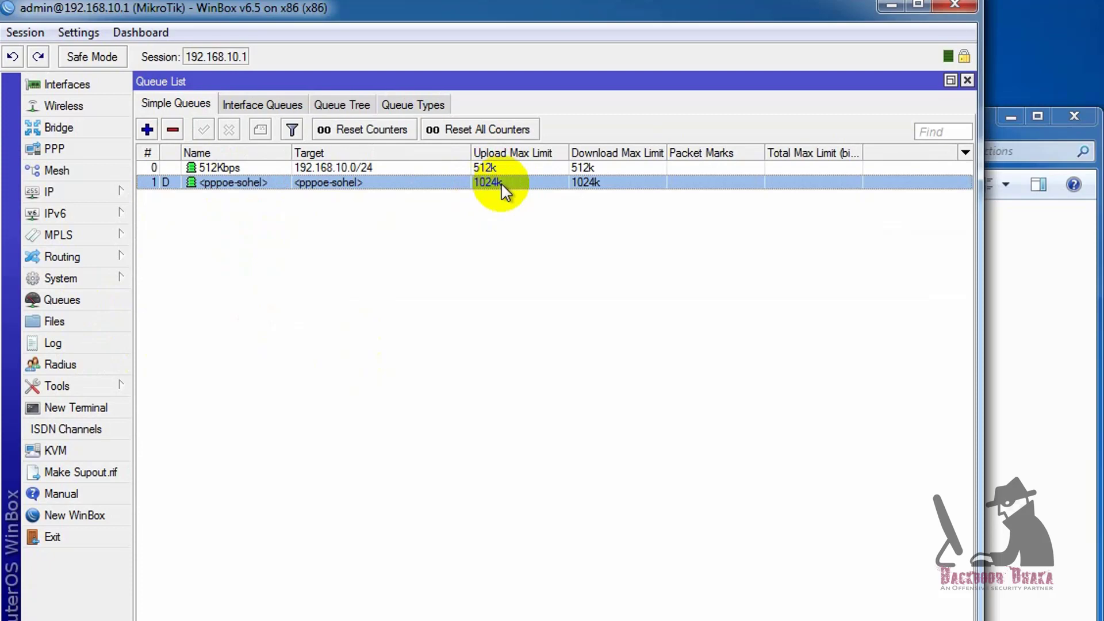
double_click(368, 183)
click(331, 248)
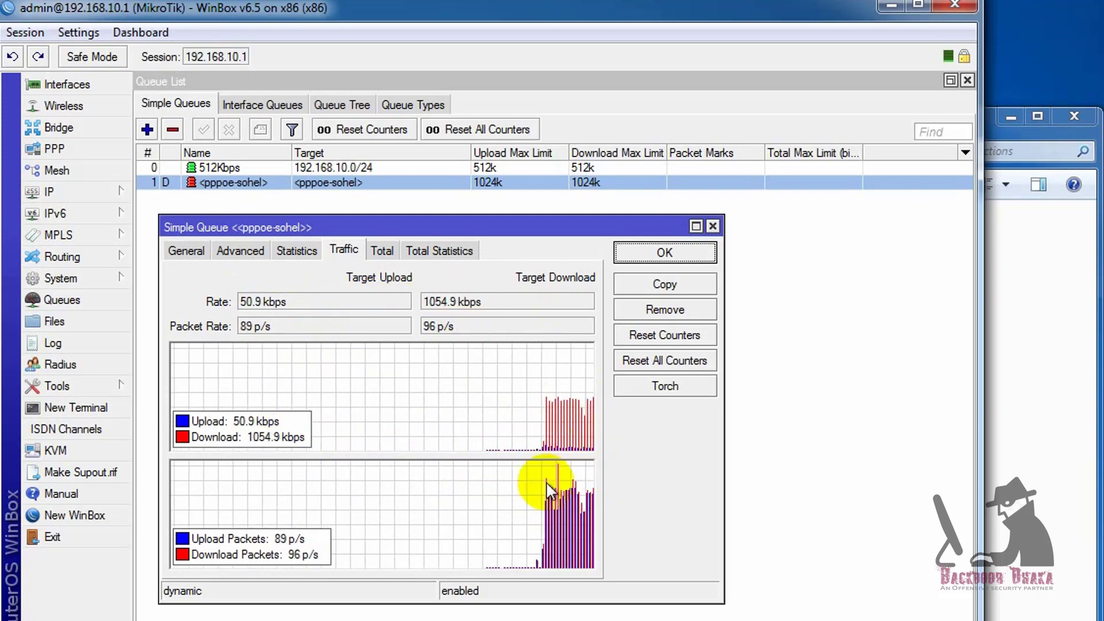
click(287, 251)
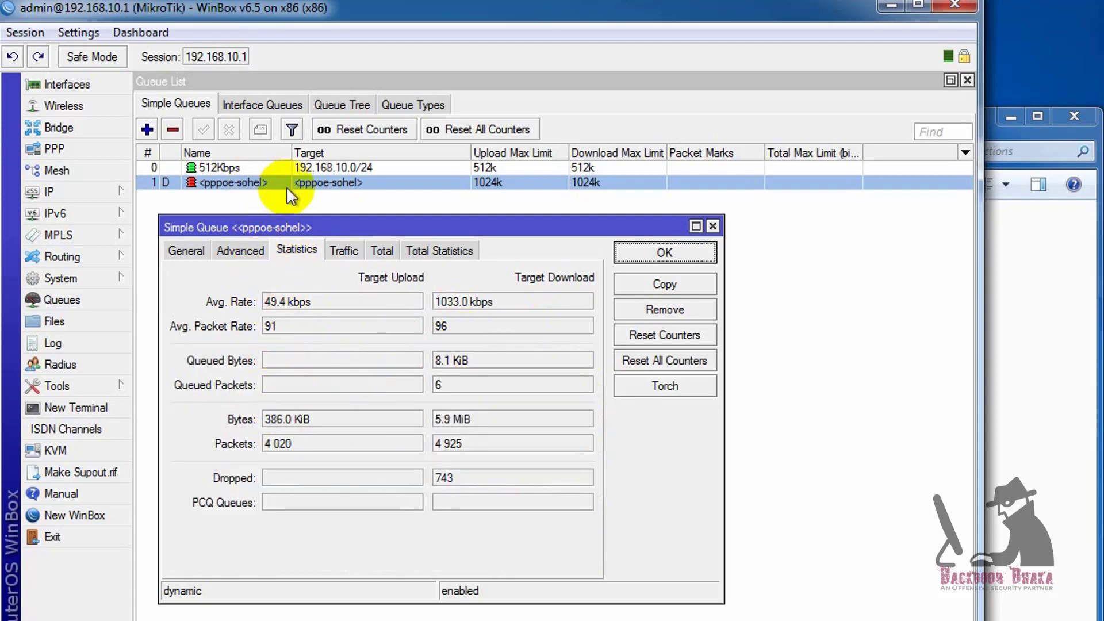
click(712, 226)
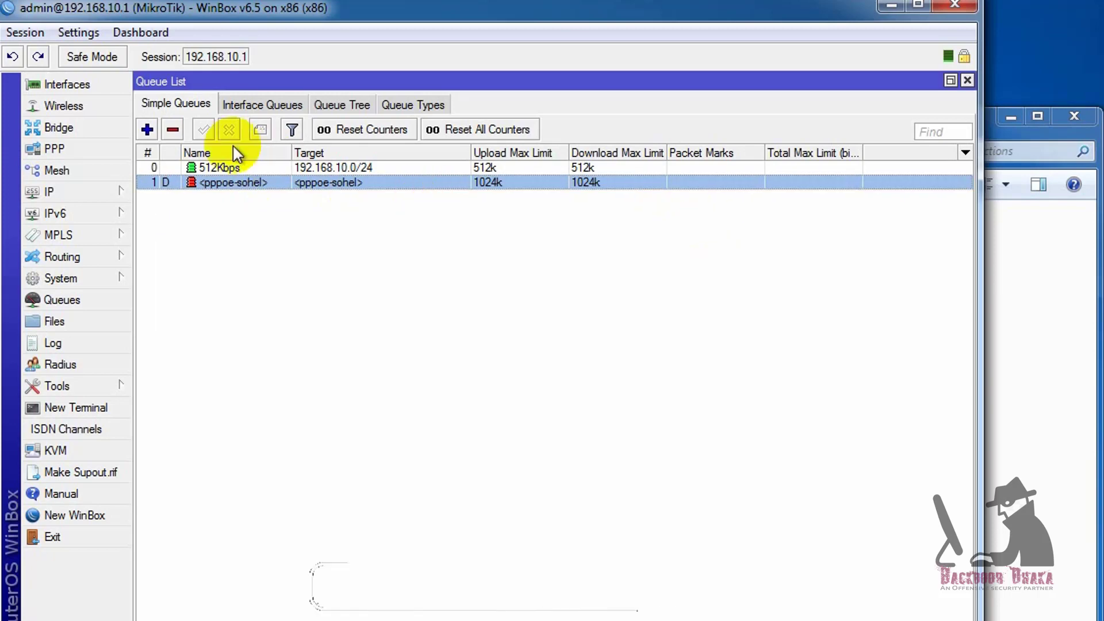
click(23, 85)
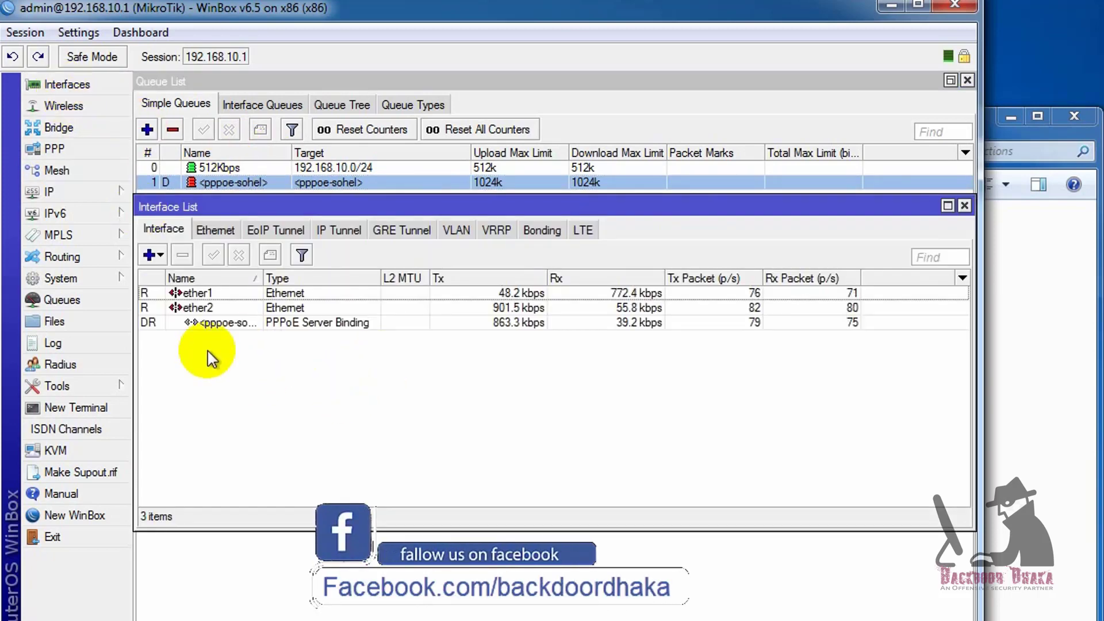
Inspect the dynamic PPPoE server binding's Status and Traffic details
click(197, 310)
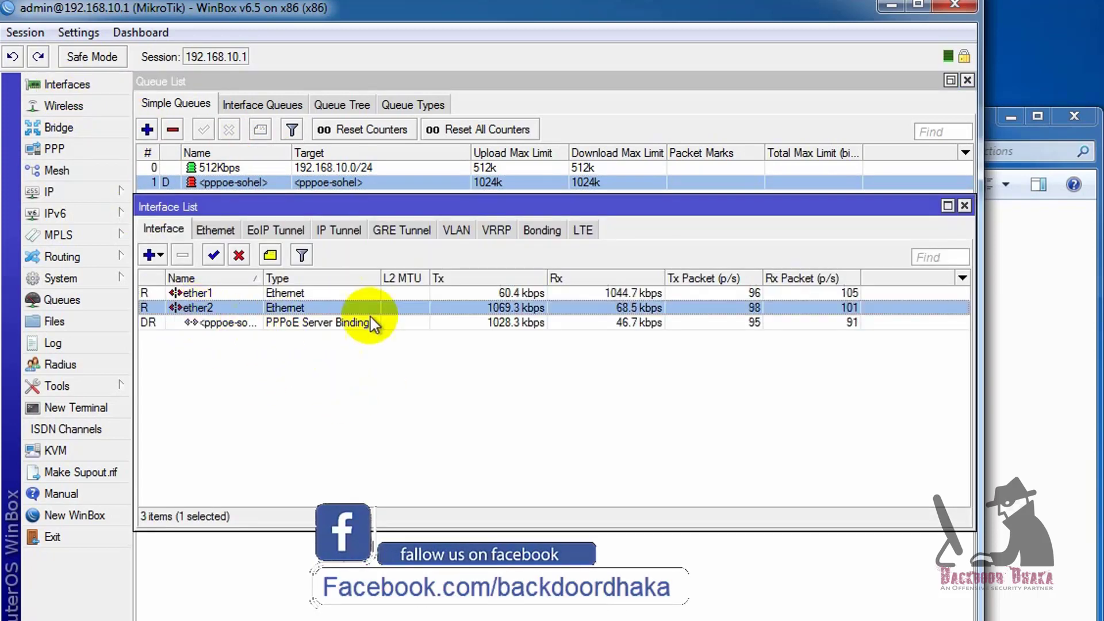
click(247, 323)
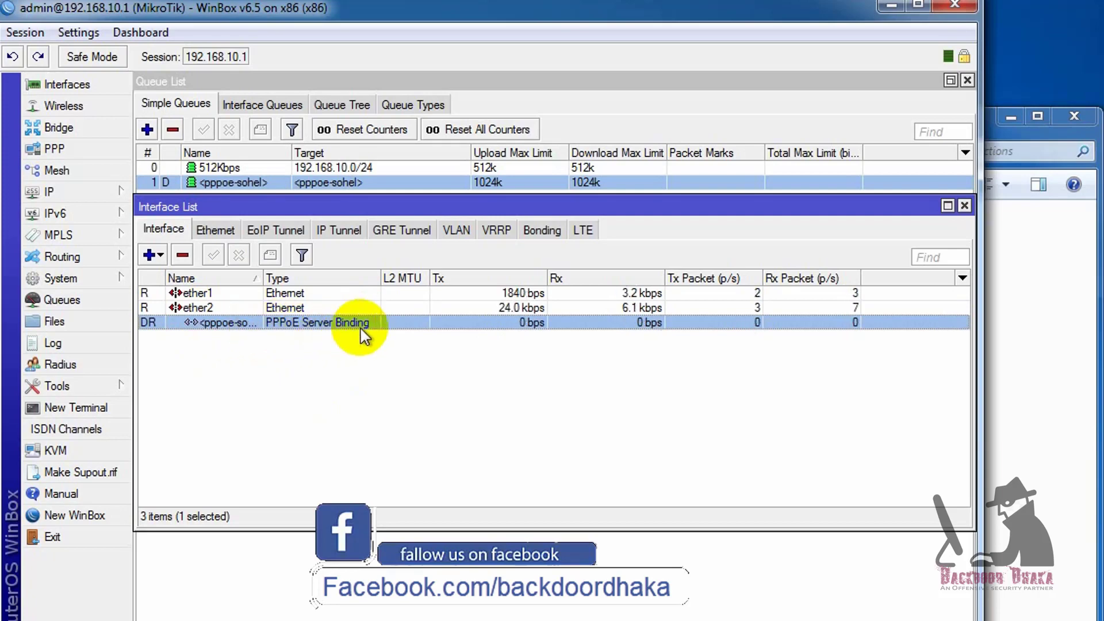
double_click(521, 323)
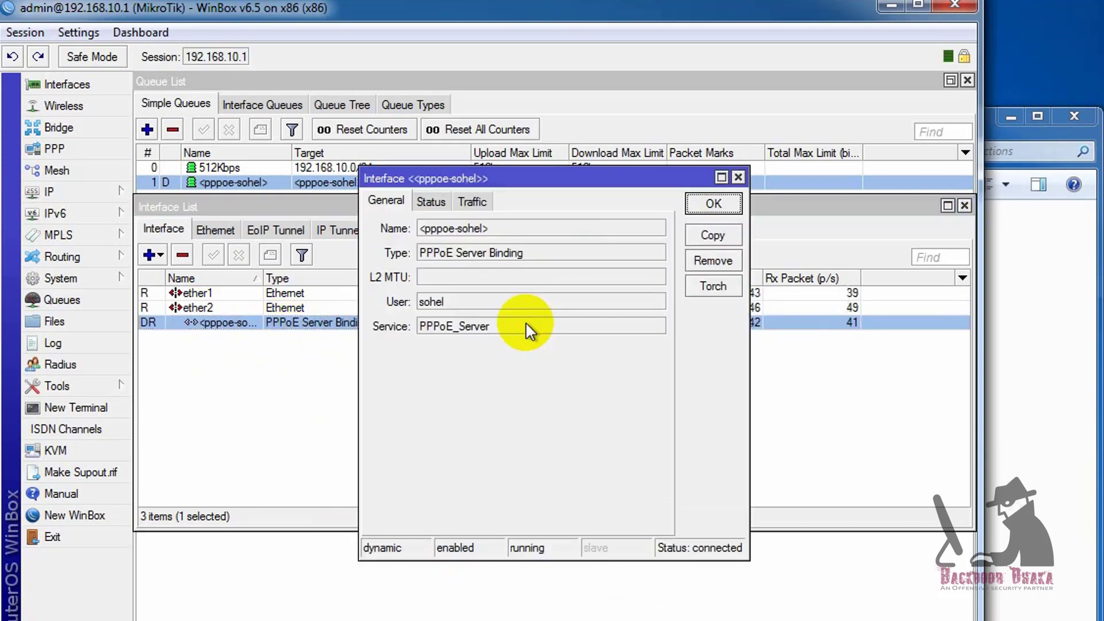
click(432, 202)
click(474, 201)
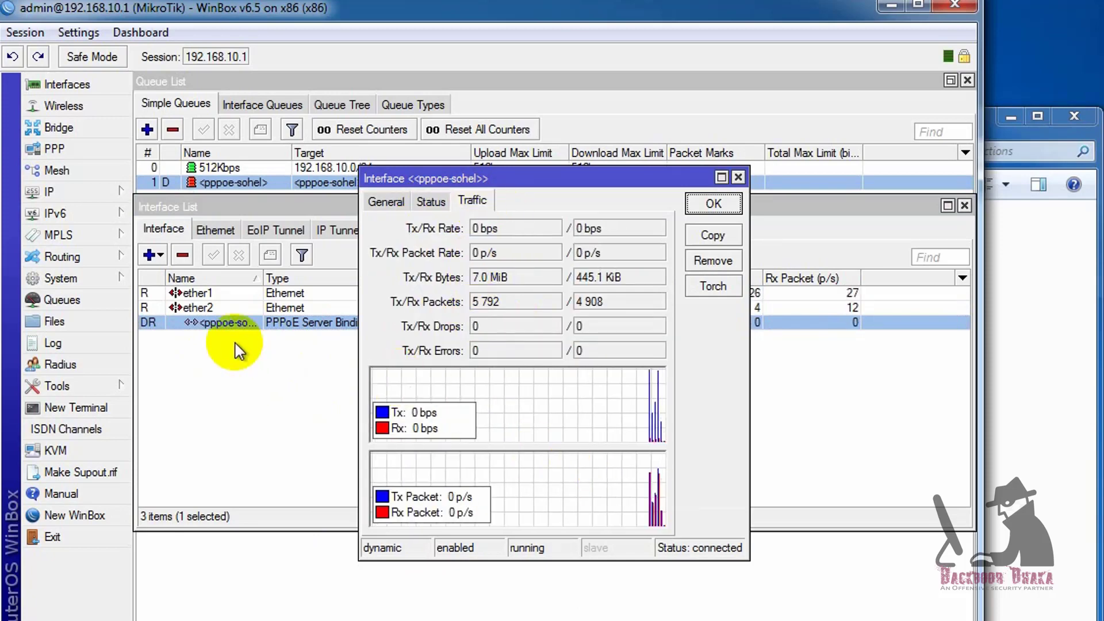
key(Escape)
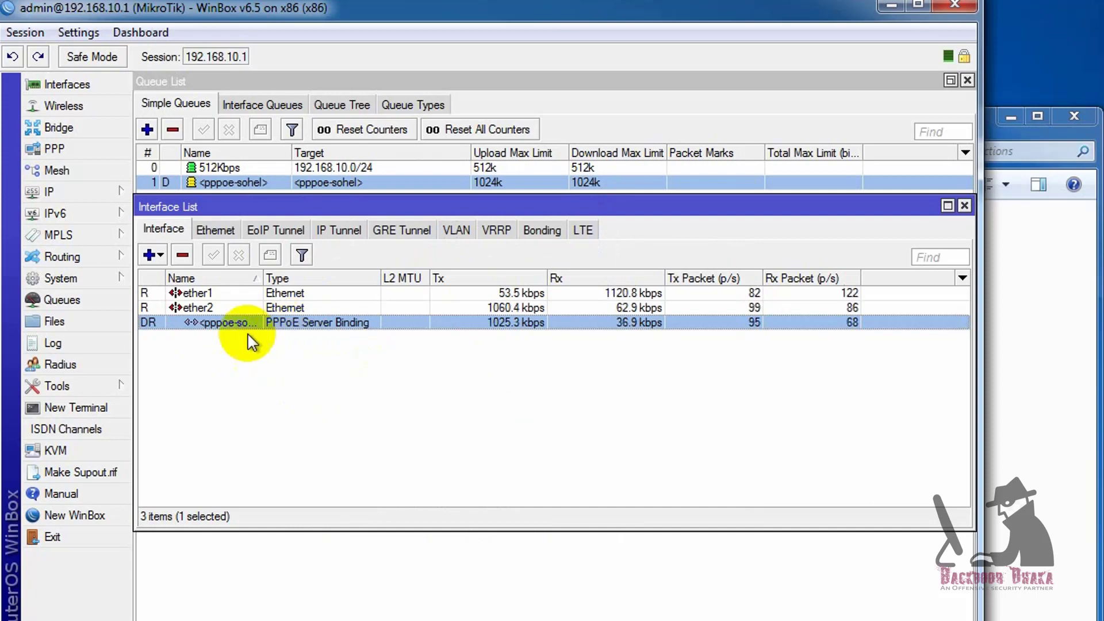
Widen the Name column to show full names, then close the binding properties and Interface List
drag(264, 279, 288, 299)
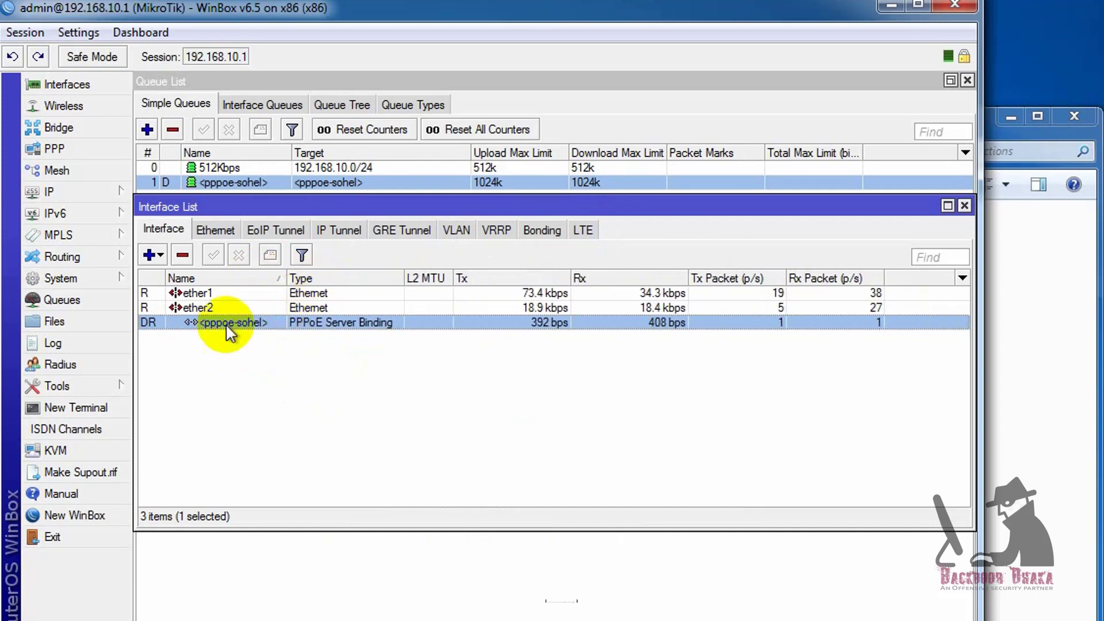
double_click(356, 322)
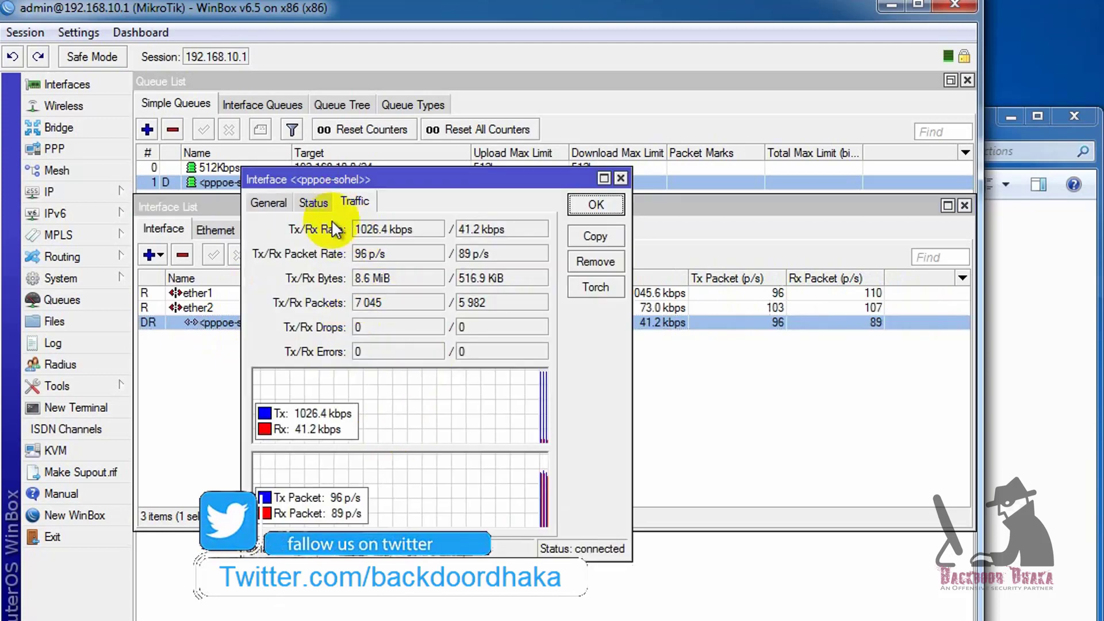
click(596, 205)
click(964, 205)
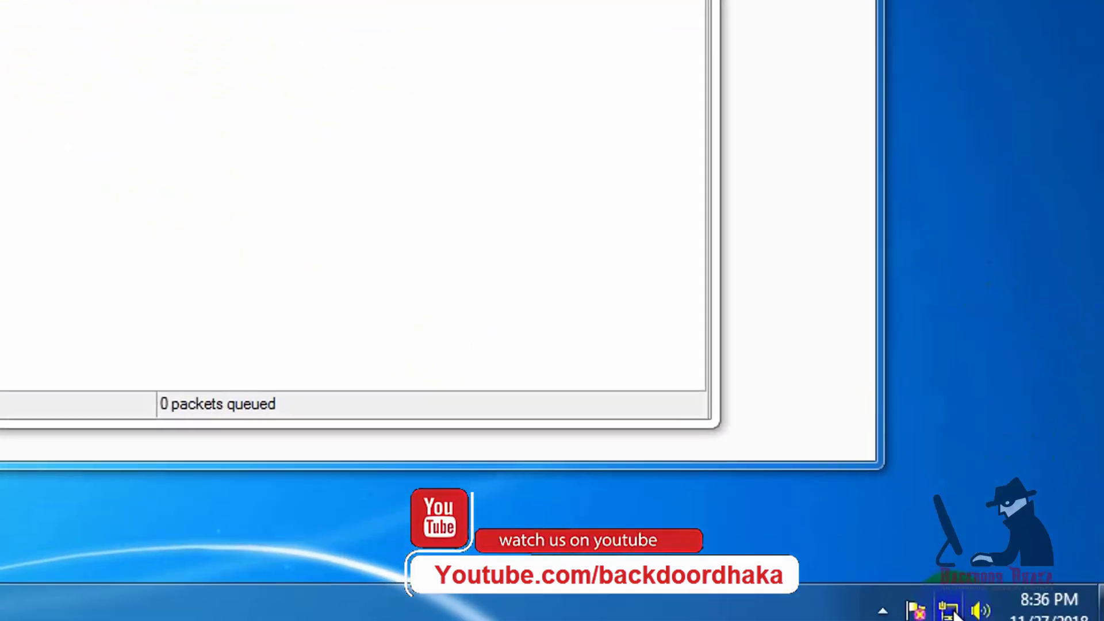
Disconnect the Windows Broadband Connection from the tray network list
click(932, 596)
click(964, 240)
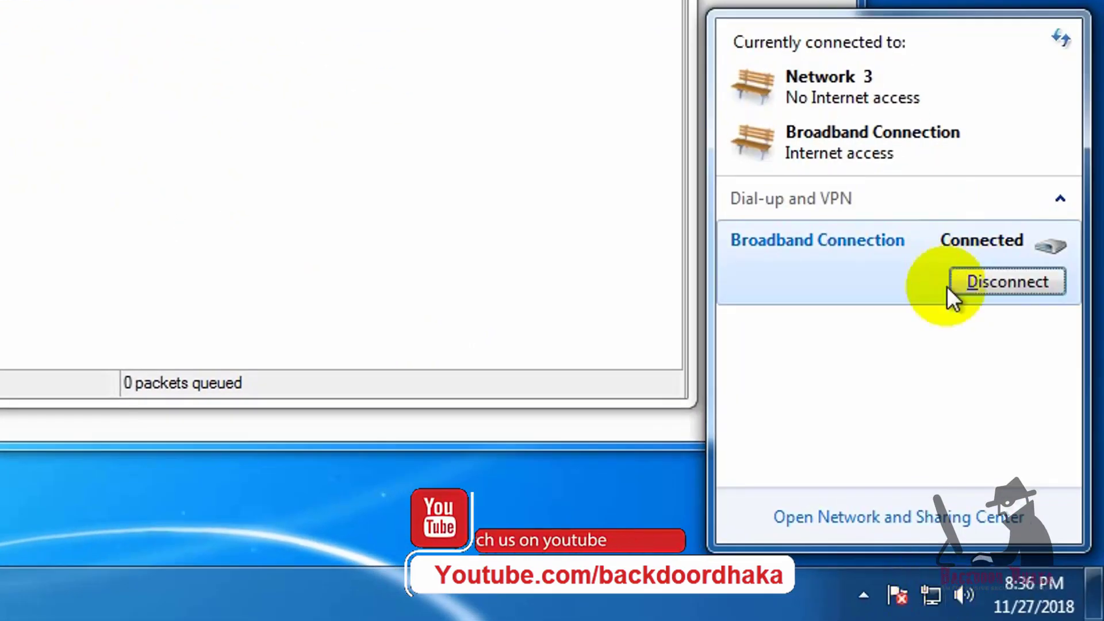
click(1015, 276)
Redial Broadband Connection with the 512k user's name and password, then select its new dynamic queue
click(1046, 229)
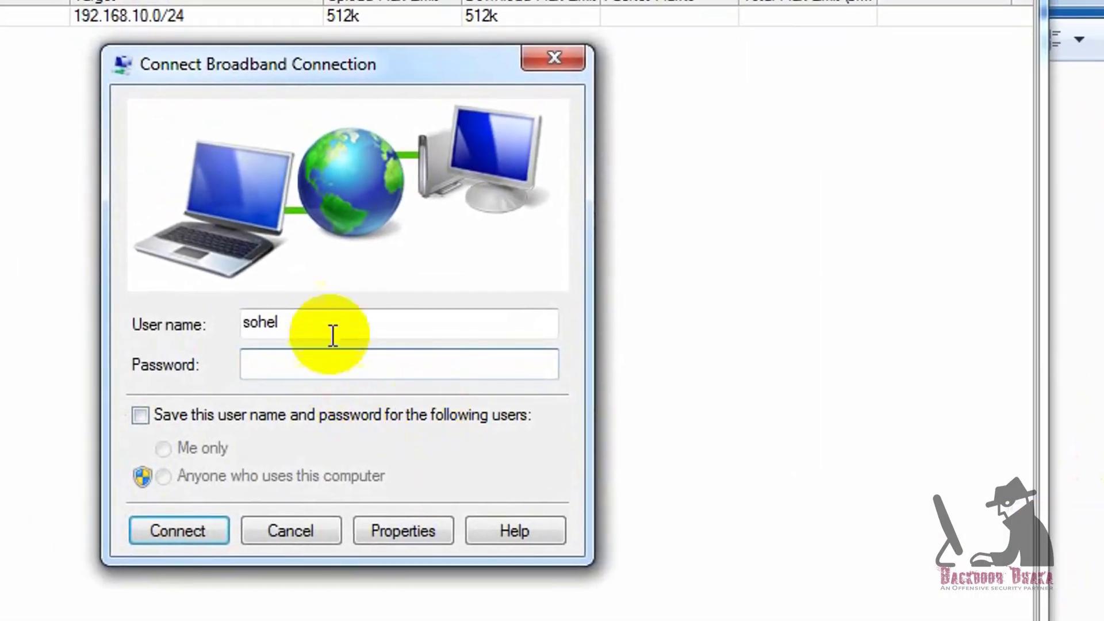
double_click(322, 313)
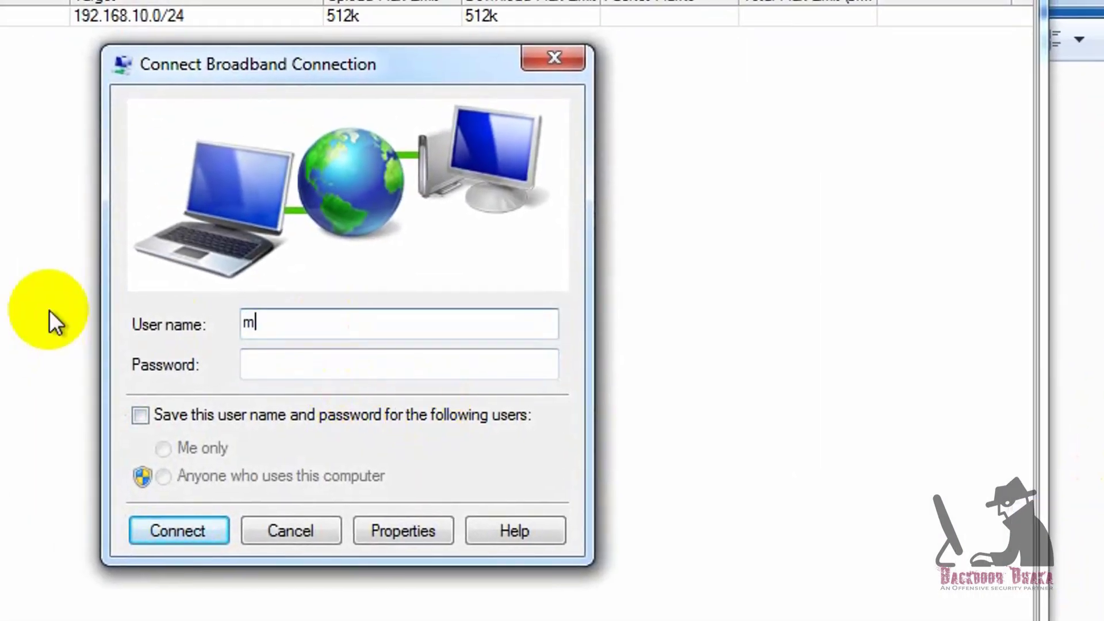
key(Tab)
text(1234)
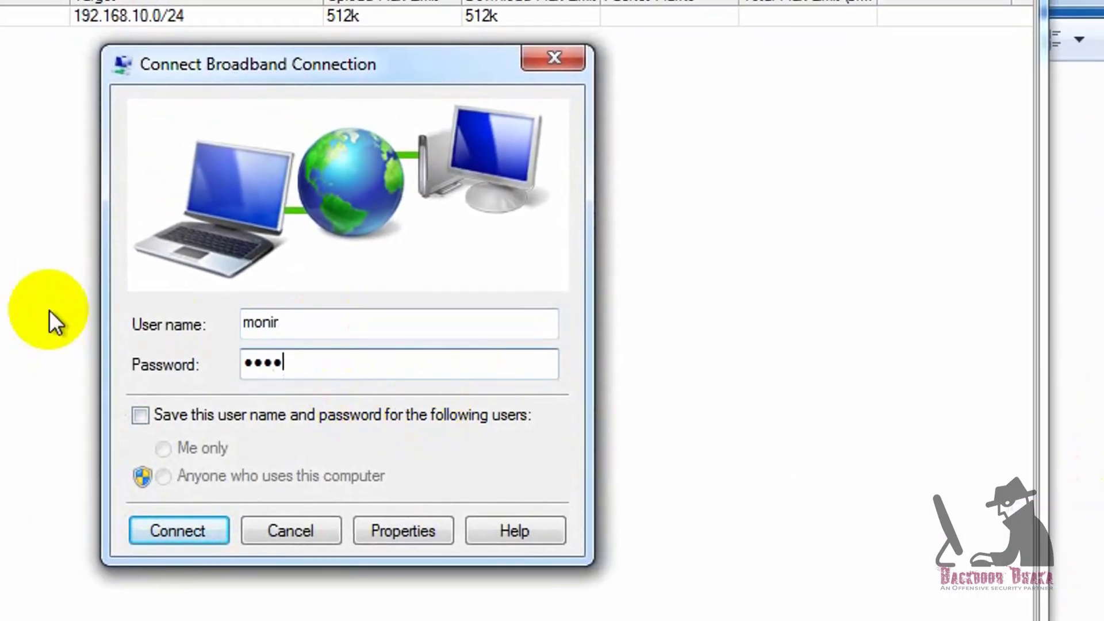
click(179, 531)
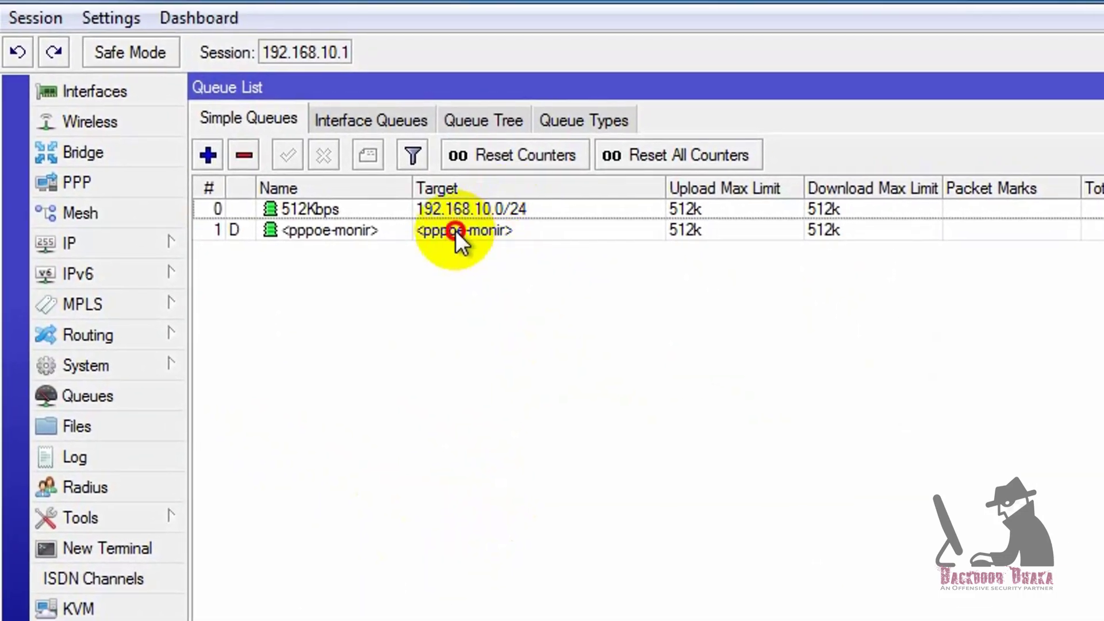
click(403, 215)
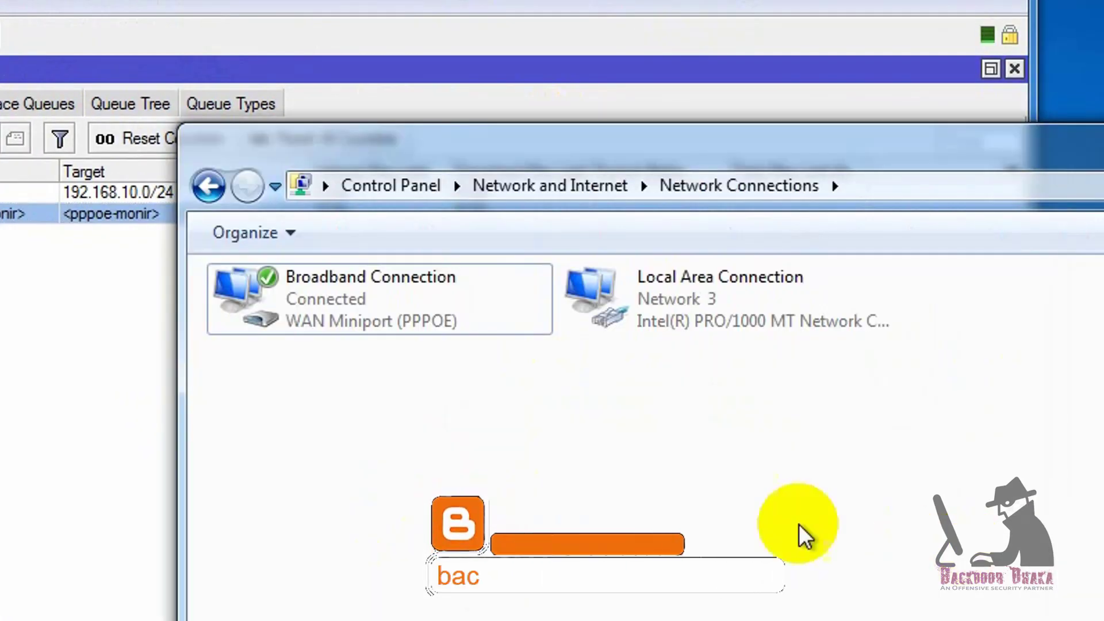
Confirm in Broadband Connection's status details that the IPv4 address is 192.168.10.254, then close Network Connections
click(320, 286)
right_click(320, 285)
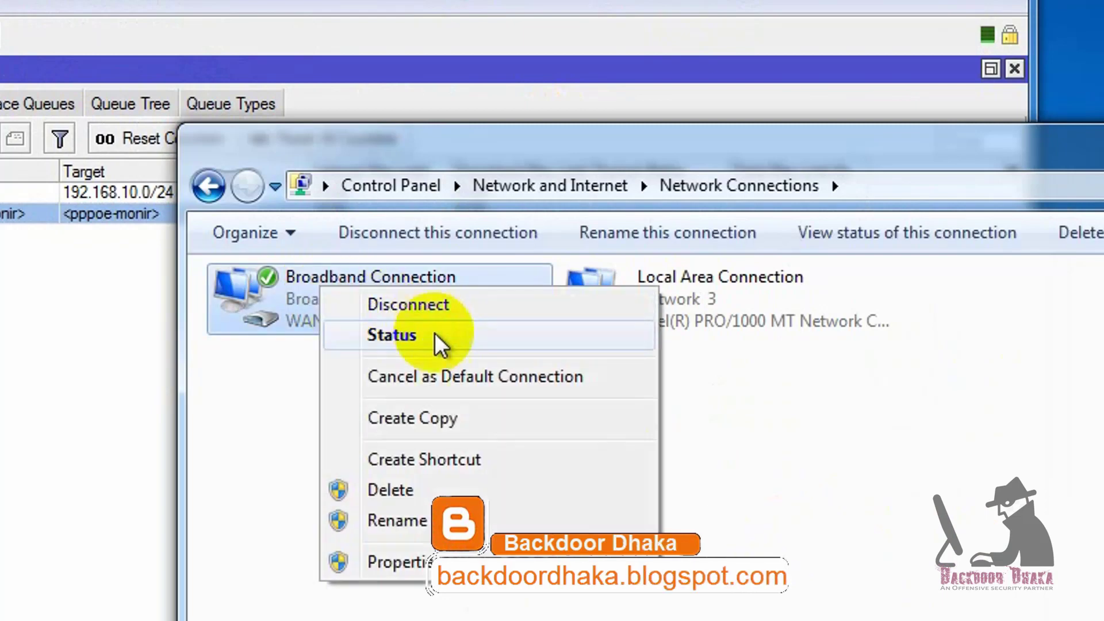
click(435, 335)
click(544, 461)
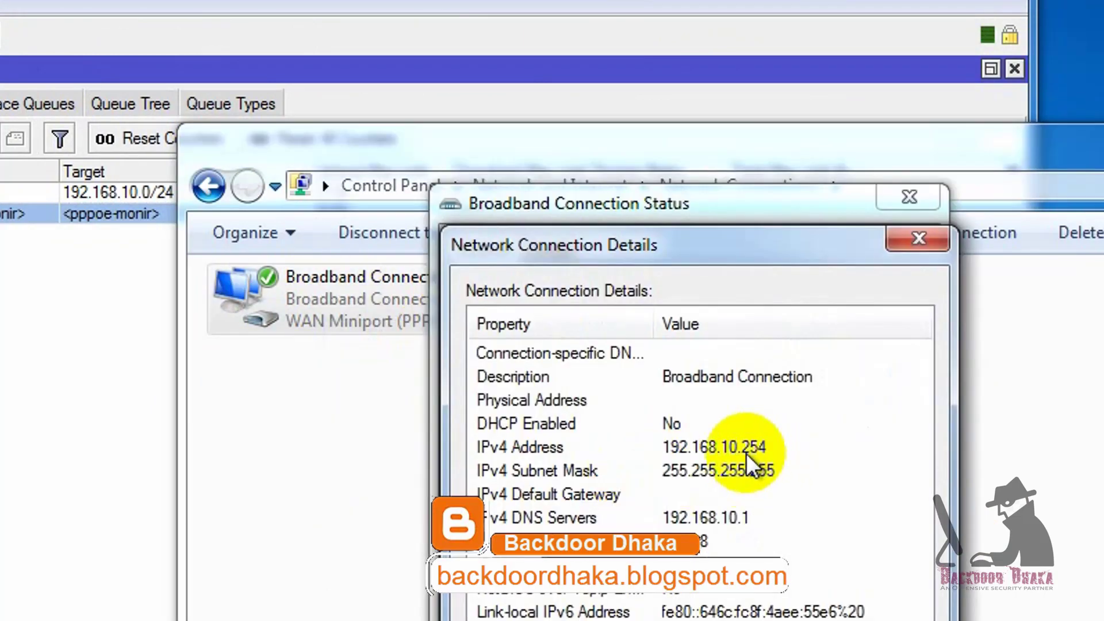
key(Escape)
key(Escape)
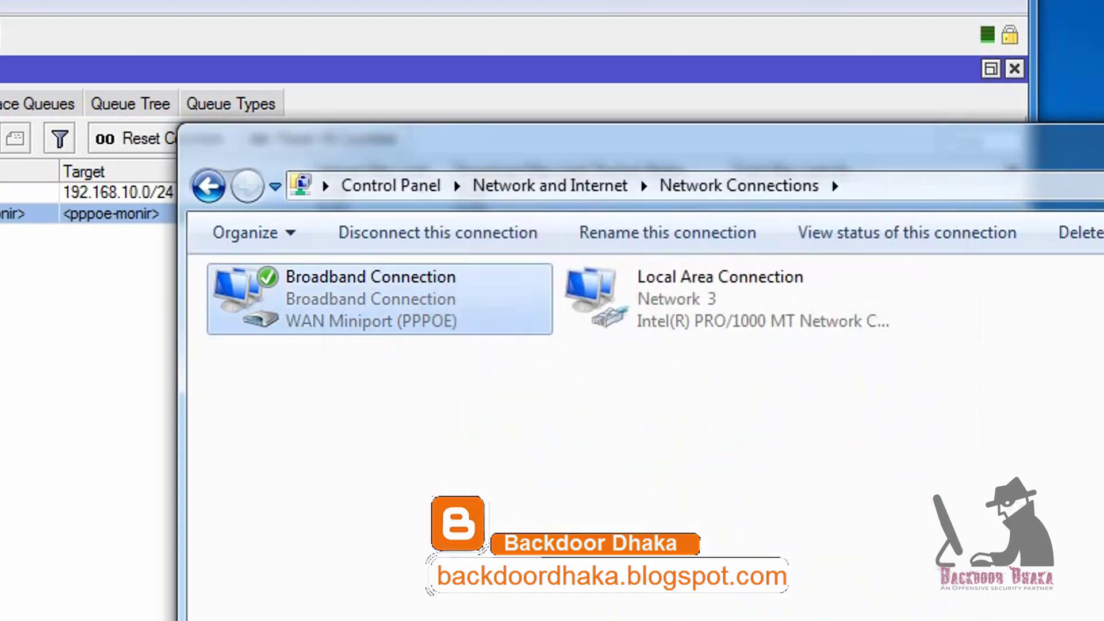
click(449, 11)
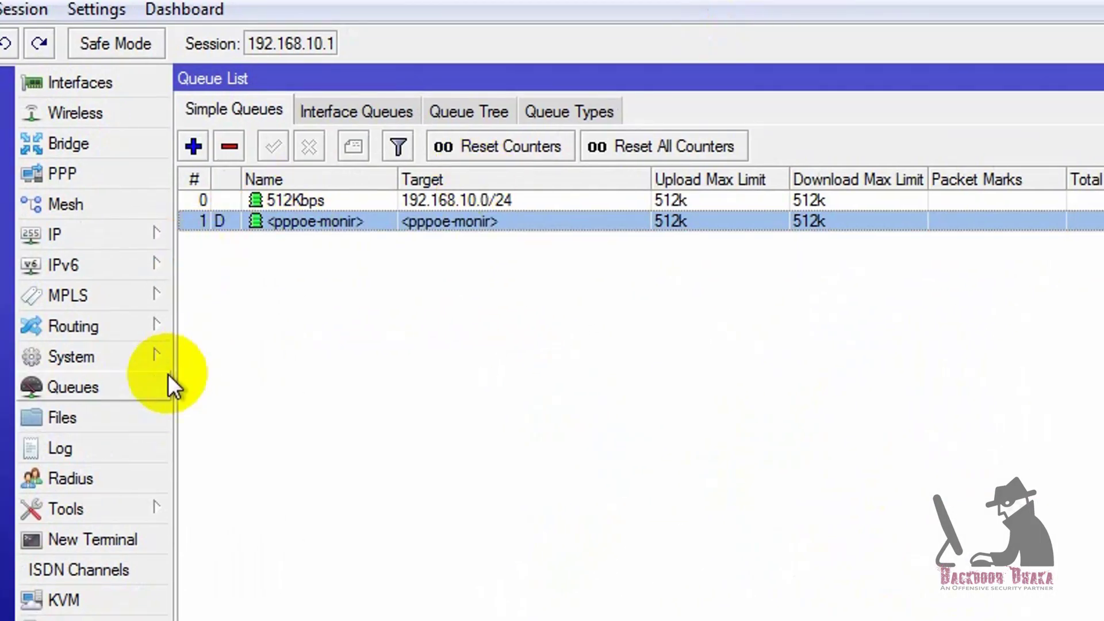
In the PPP window, check the dynamic binding and active connection, then show PPPoE_Server on ether2
click(141, 174)
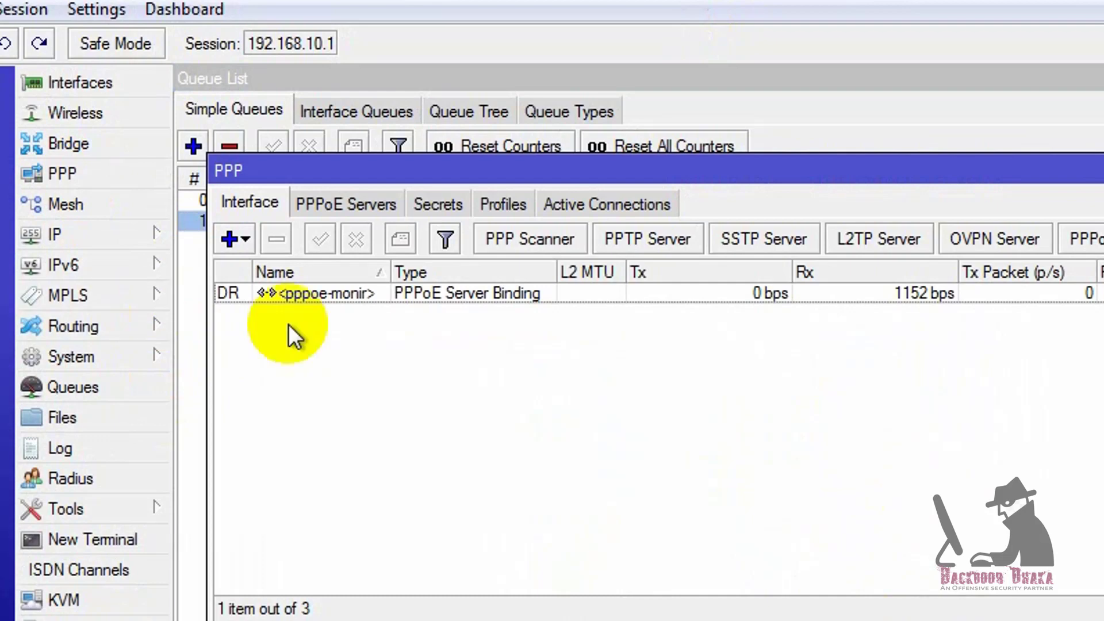
click(473, 295)
click(601, 206)
click(468, 294)
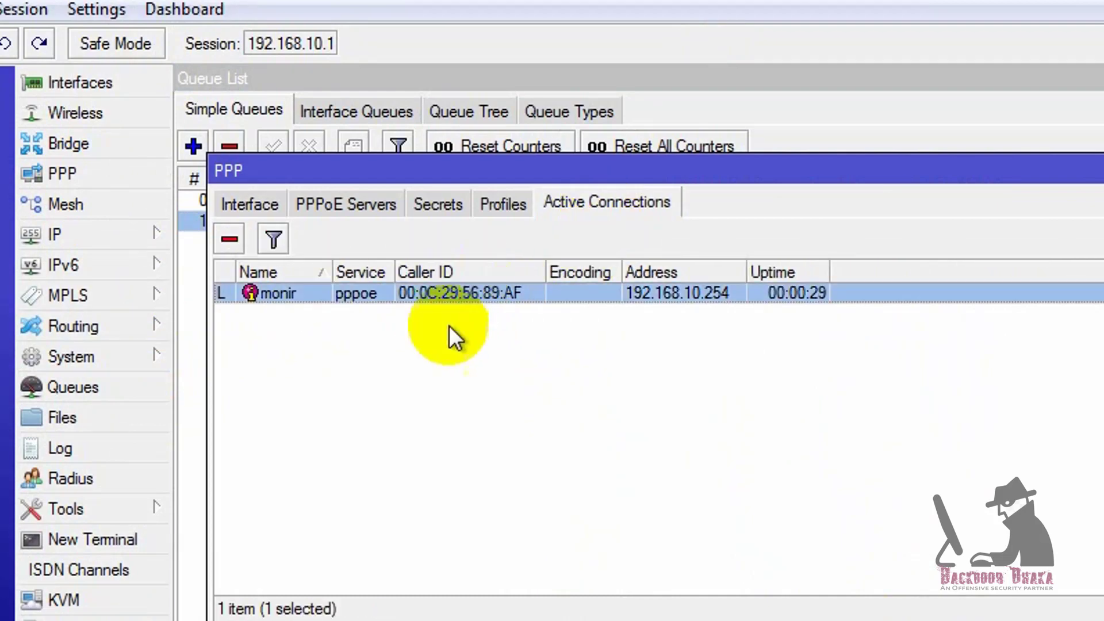
click(345, 202)
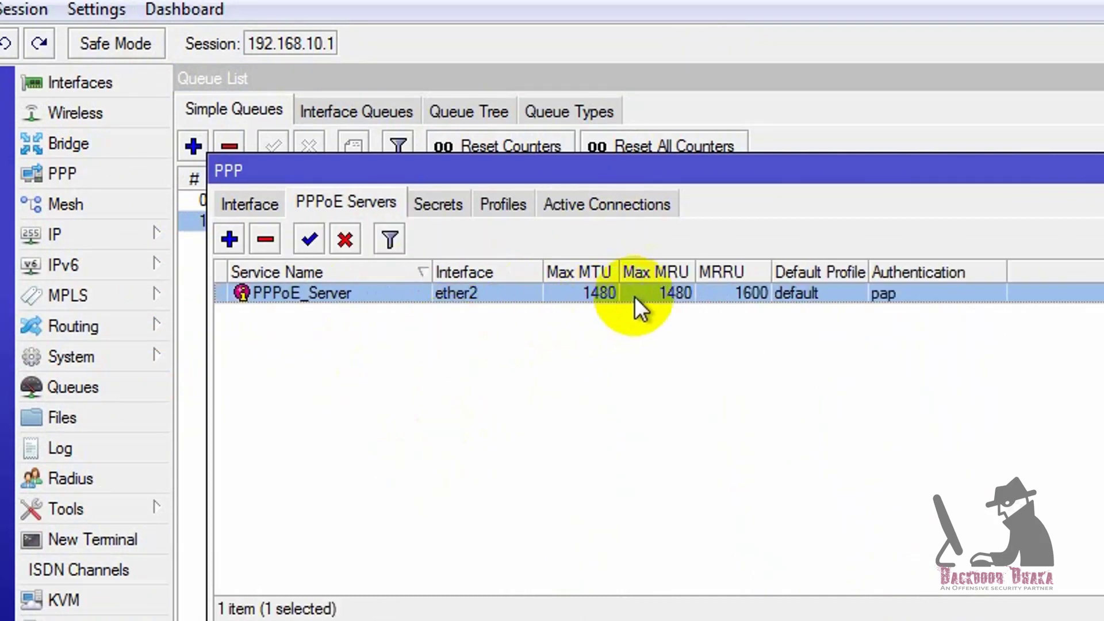